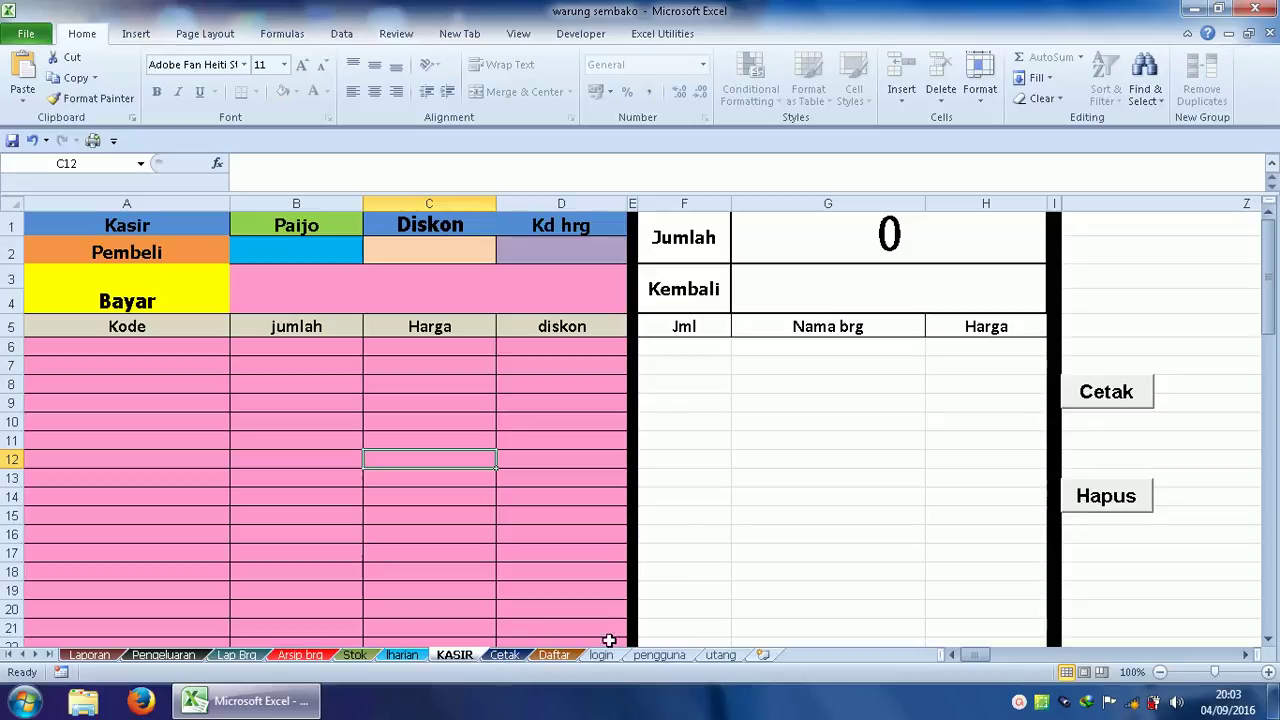
# Enter 1 as the first N0 number in cell A4 of the utang sheet.
pyautogui.click(720, 655)
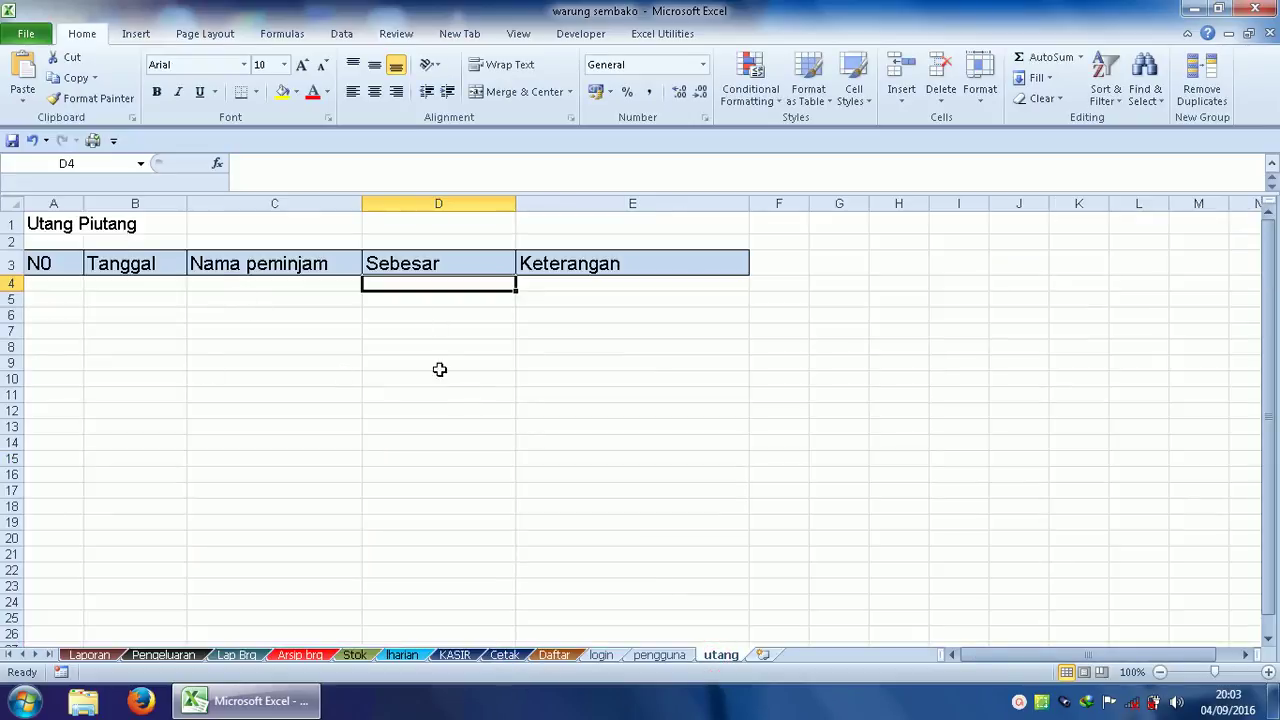
pyautogui.click(57, 287)
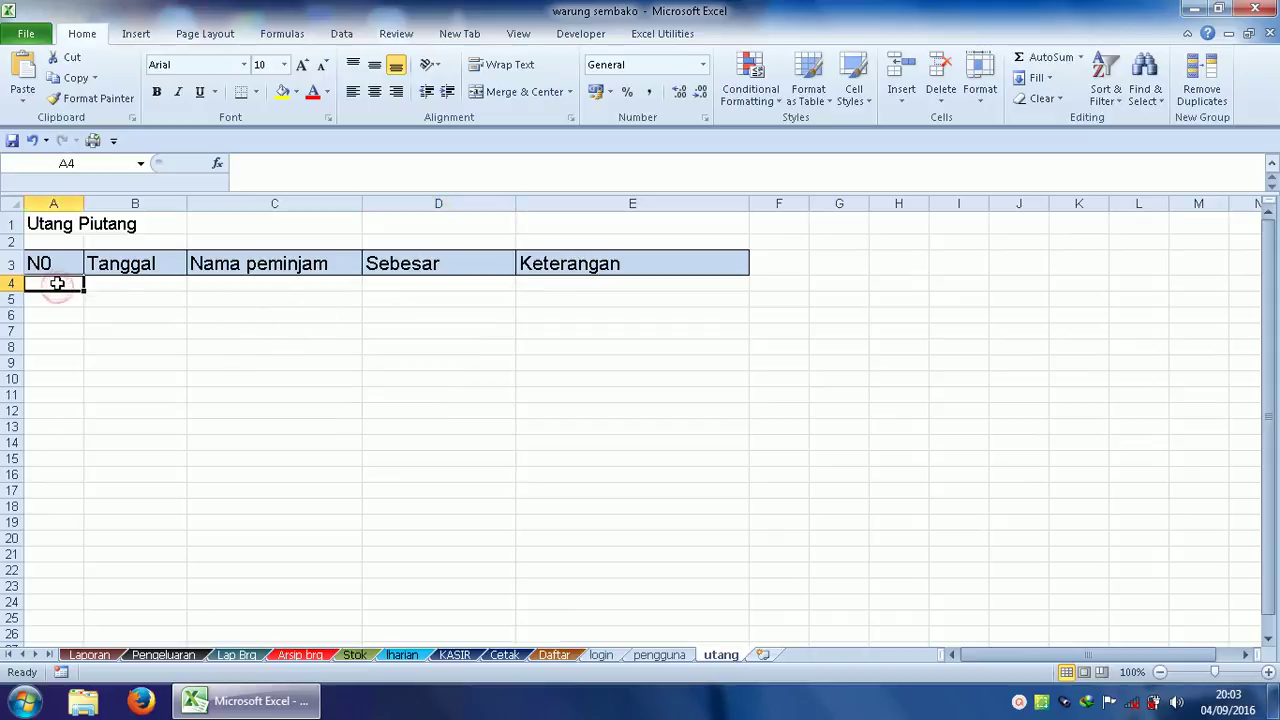
pyautogui.write('1')
pyautogui.click(121, 285)
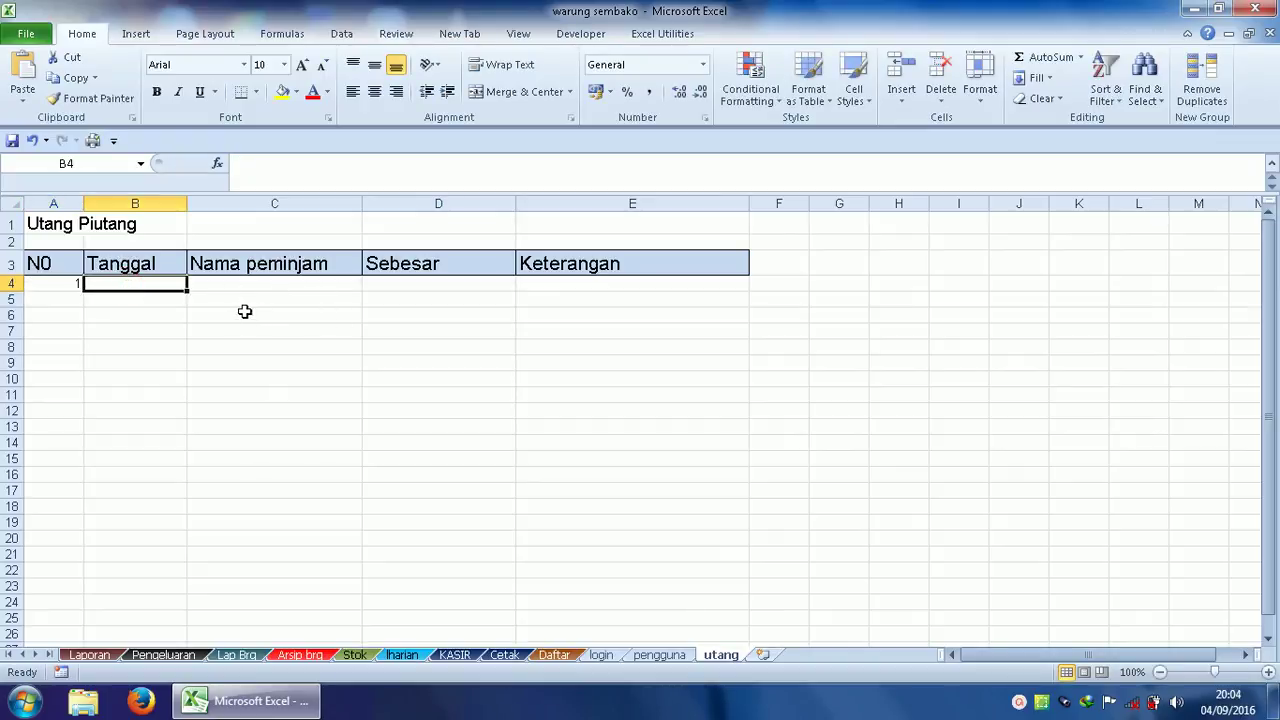
# Replace the admin username in H4 and password in I4 on the pengguna sheet.
pyautogui.click(661, 655)
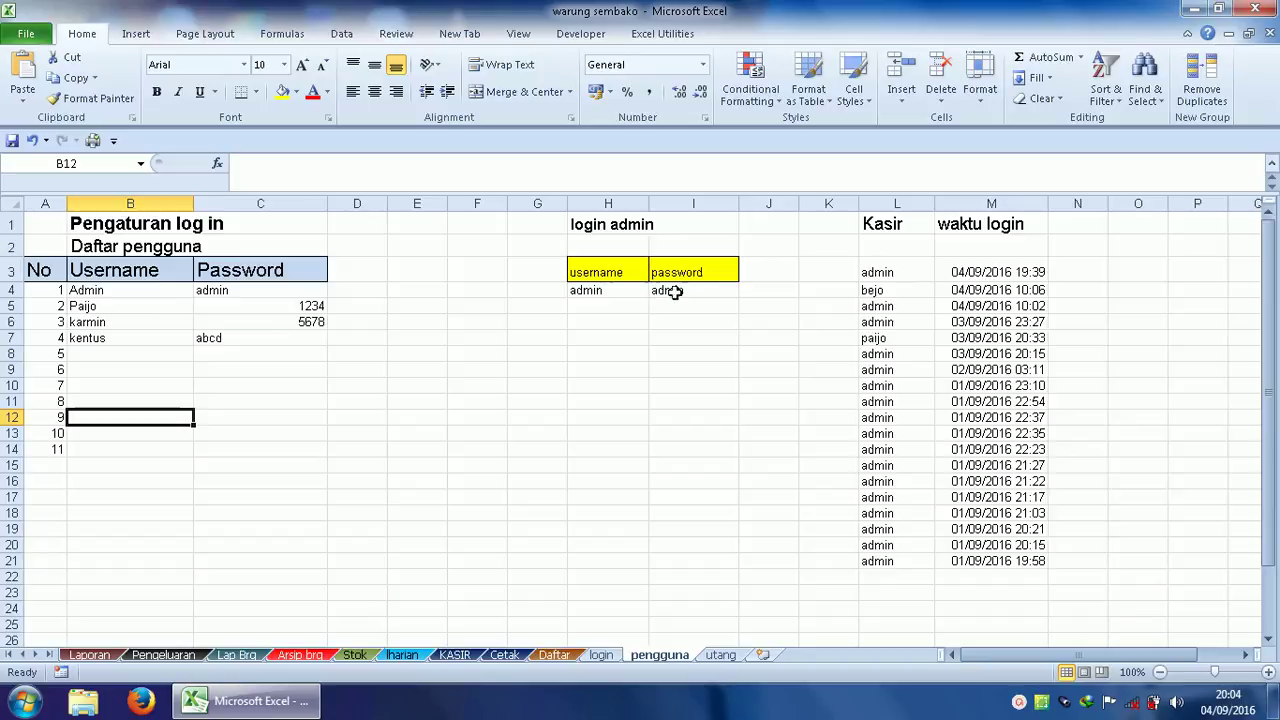
pyautogui.click(606, 291)
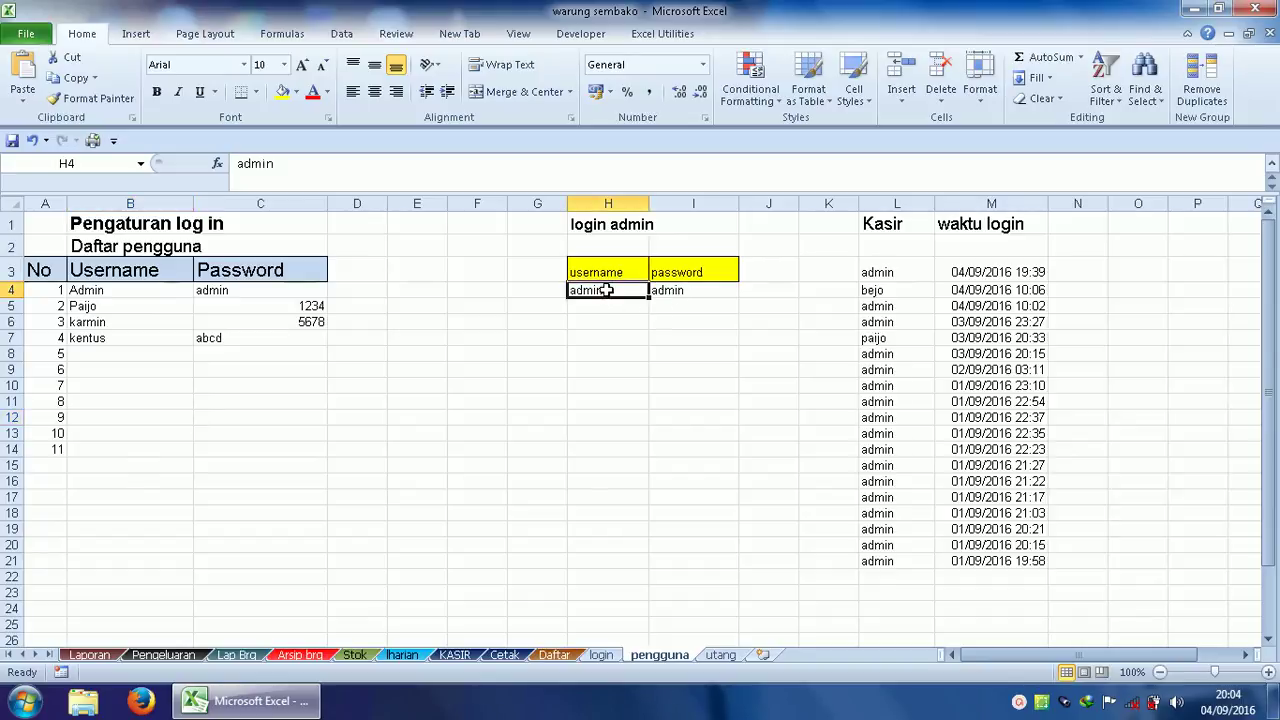
pyautogui.write('niroh')
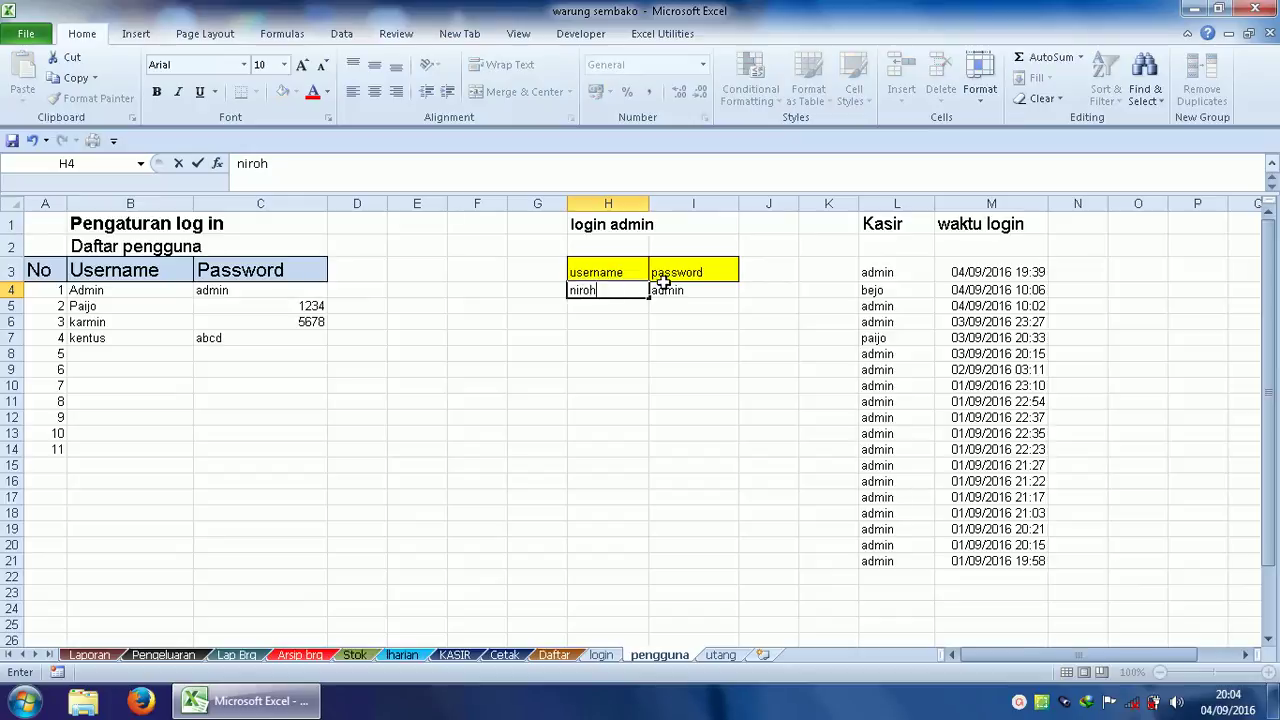
pyautogui.click(663, 290)
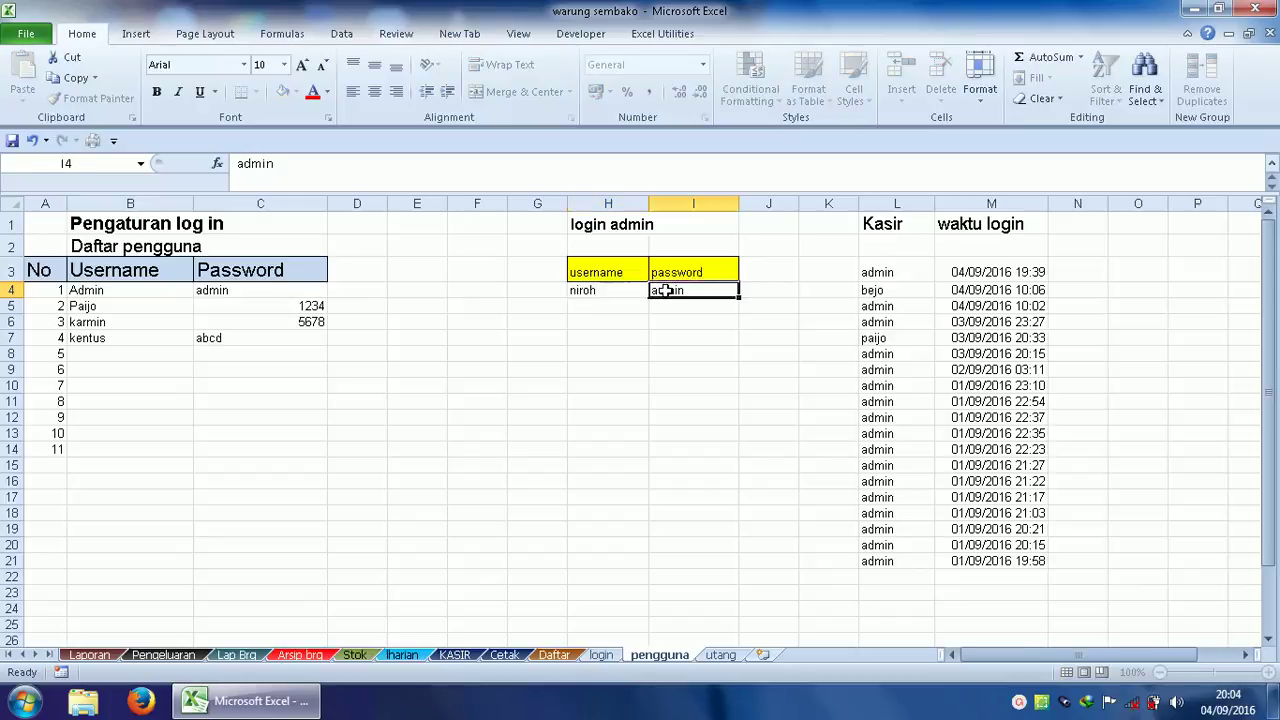
pyautogui.write('1234')
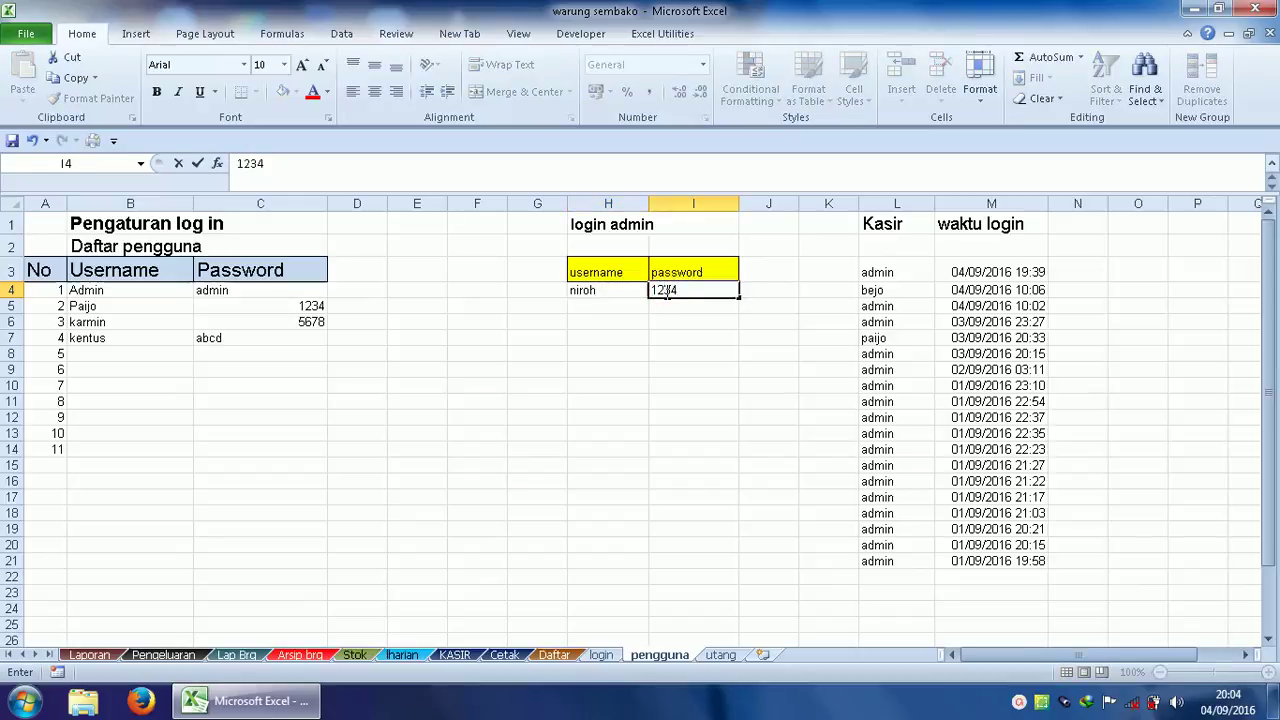
pyautogui.click(627, 306)
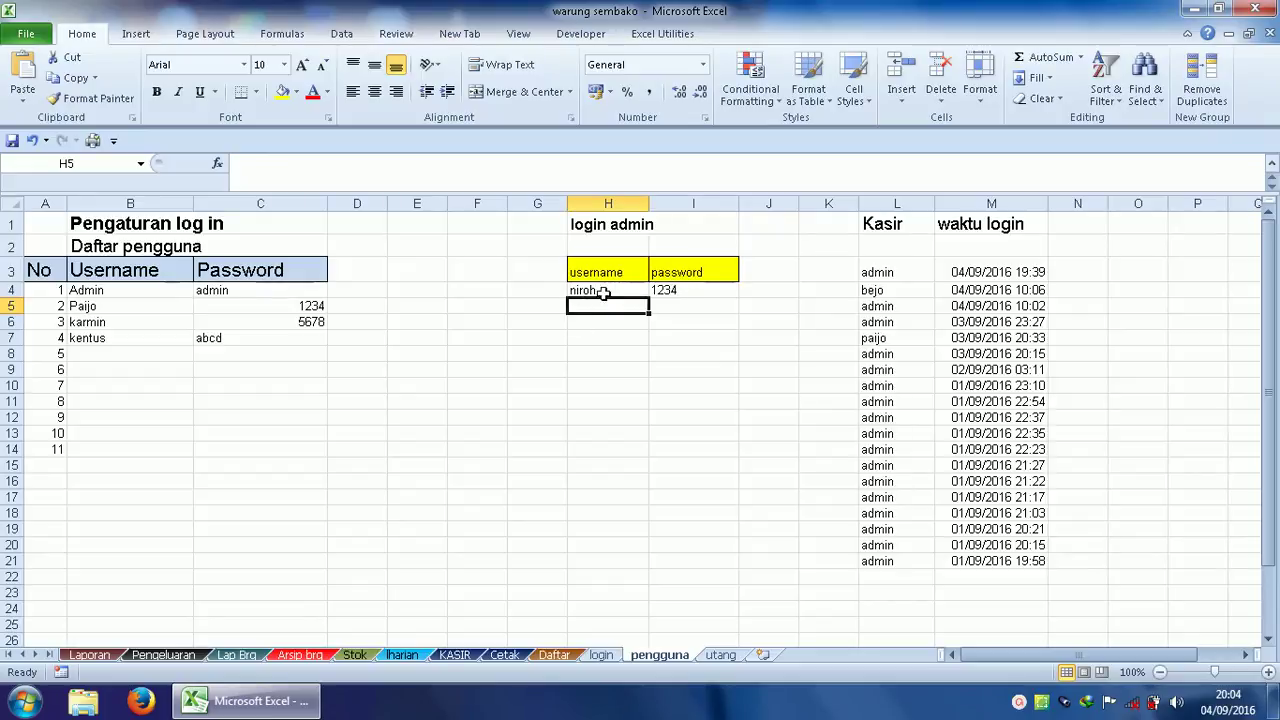
# Add a fifth user in row 8 with a username in B8 and password in C8.
pyautogui.click(87, 357)
pyautogui.write('bejo')
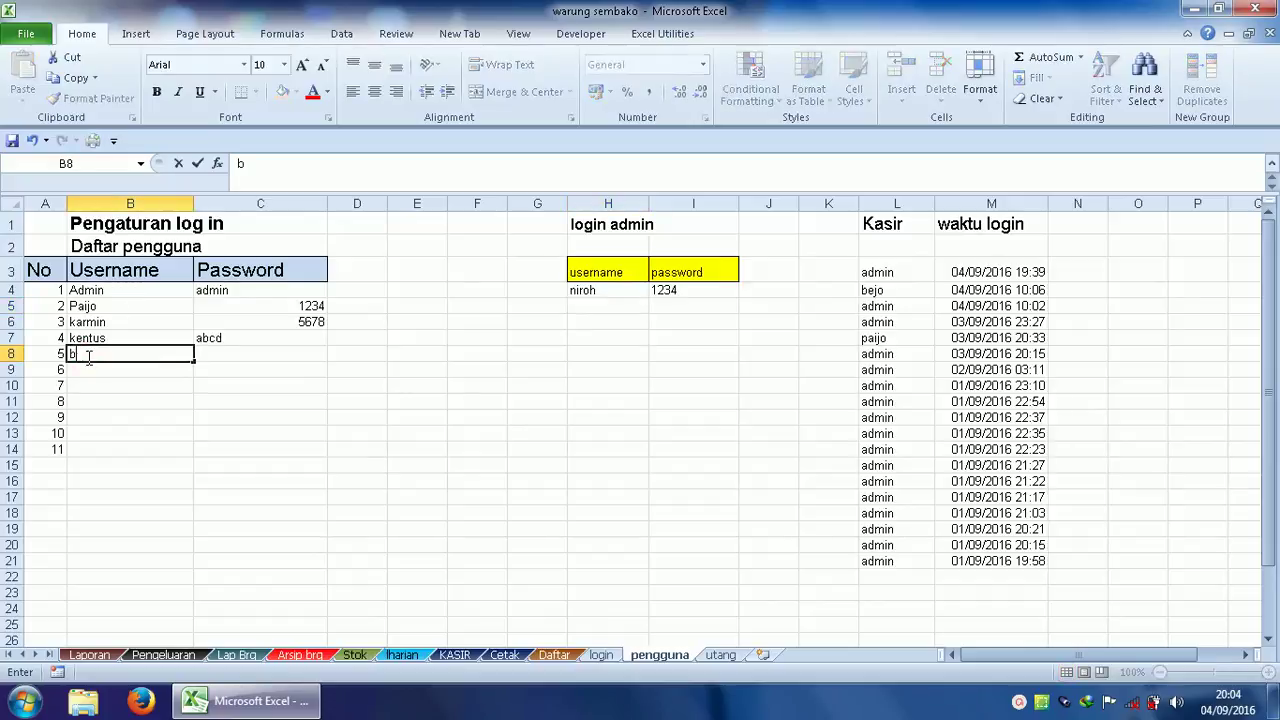
pyautogui.click(222, 354)
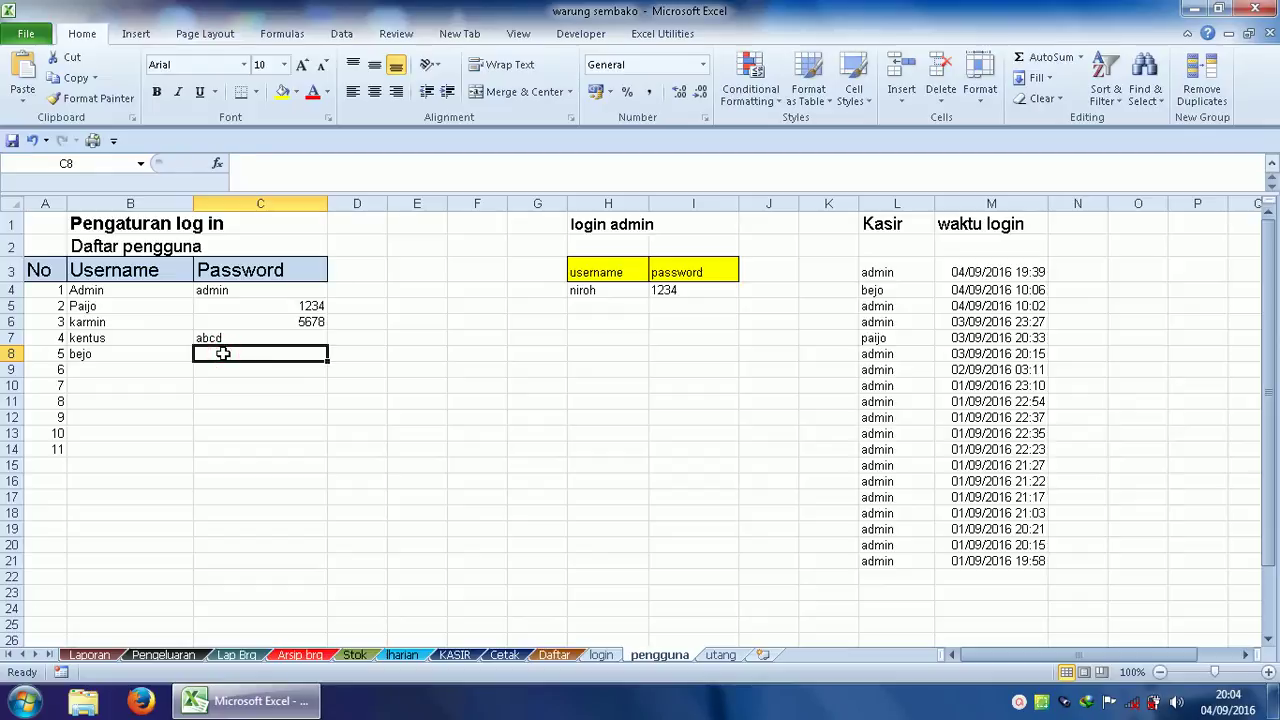
pyautogui.write('5555')
pyautogui.click(197, 371)
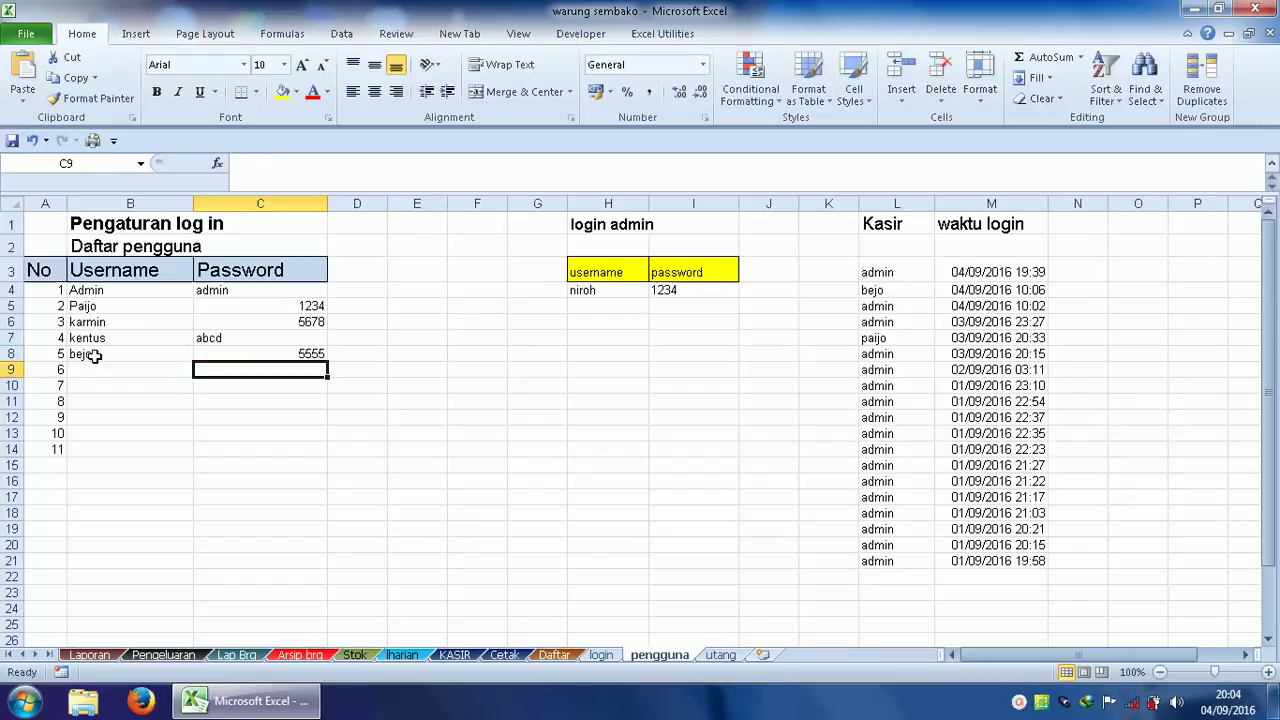
pyautogui.click(463, 665)
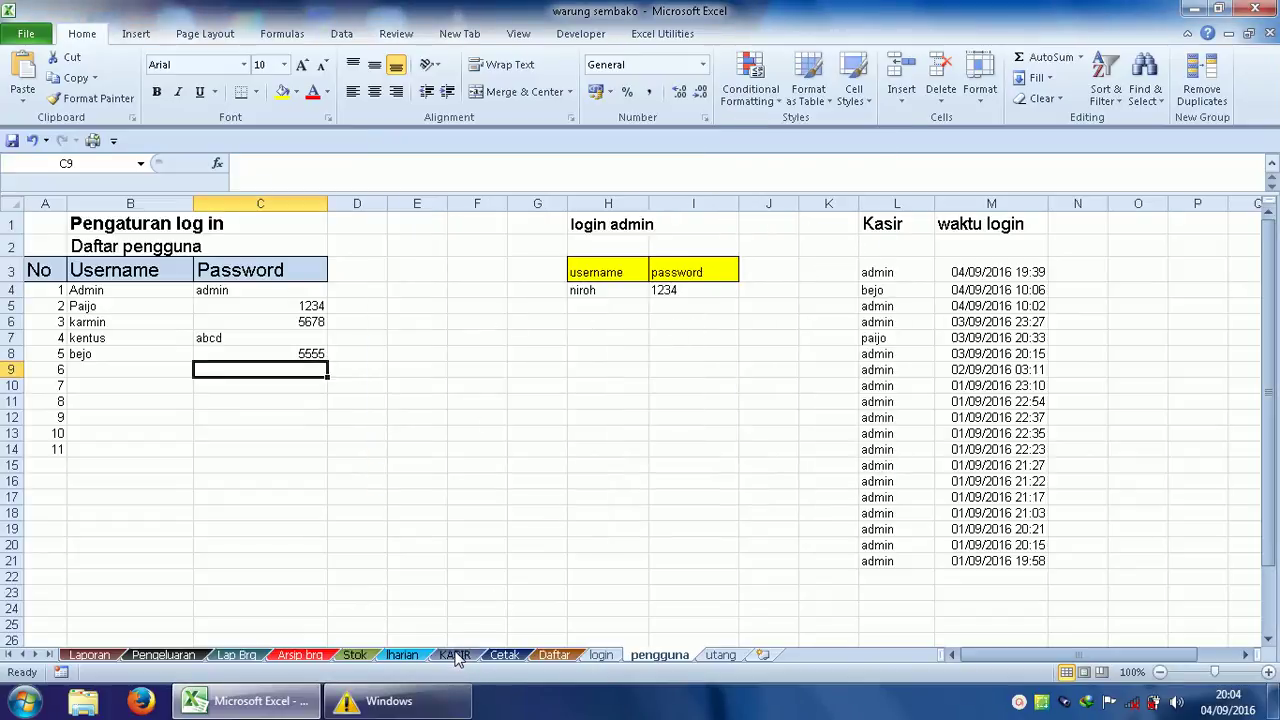
# Pick a different user from the KASIR B1 cashier dropdown, then return to pengguna.
pyautogui.click(455, 655)
pyautogui.click(316, 224)
pyautogui.click(370, 228)
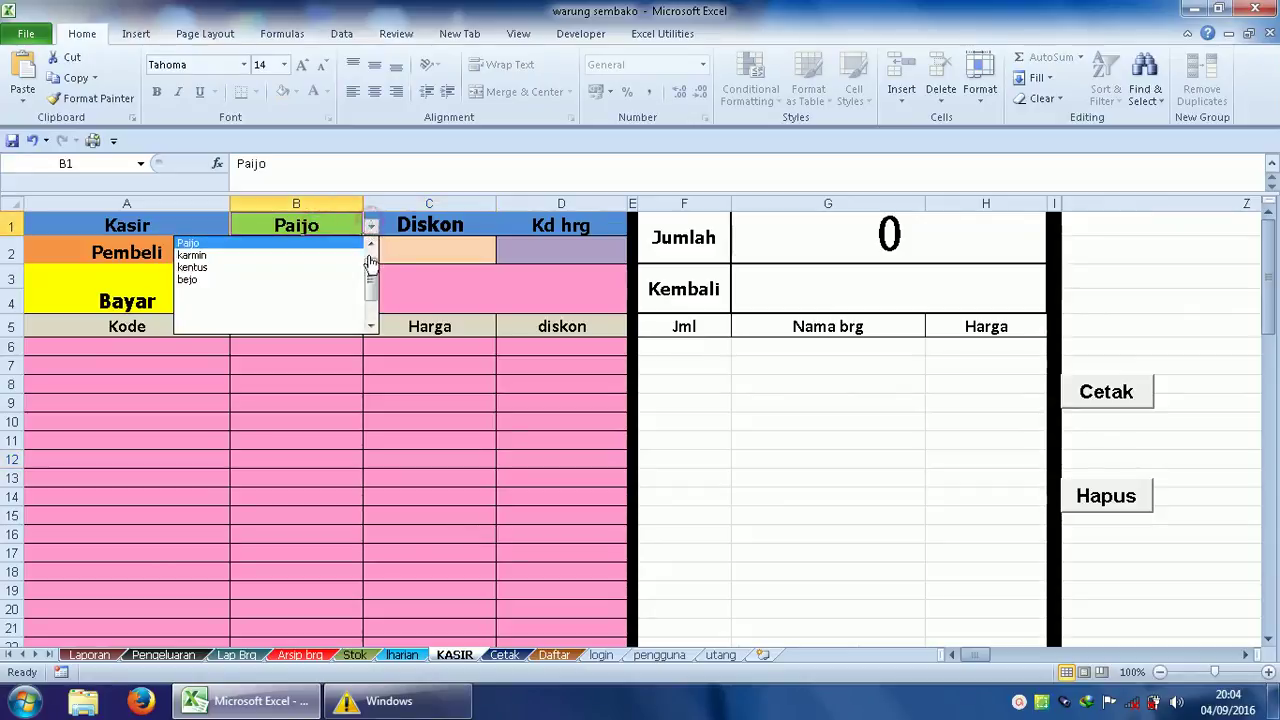
pyautogui.moveTo(371, 271); pyautogui.dragTo(371, 260)
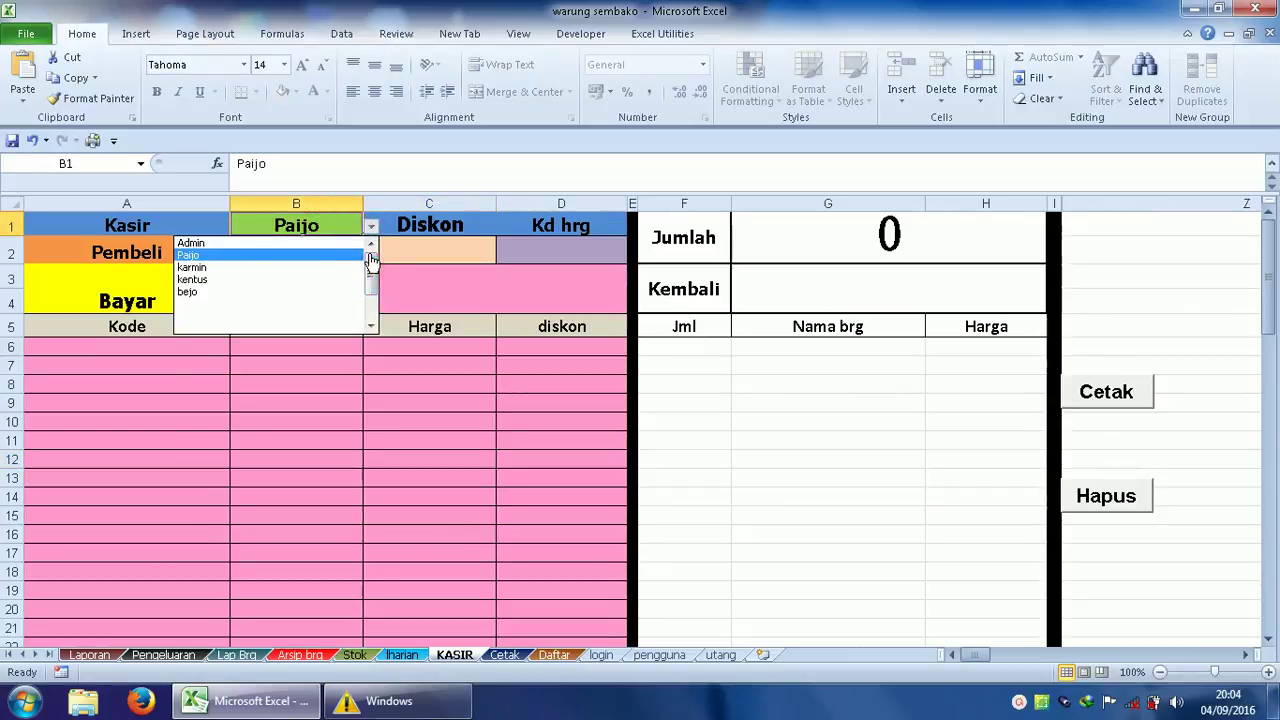
pyautogui.click(220, 284)
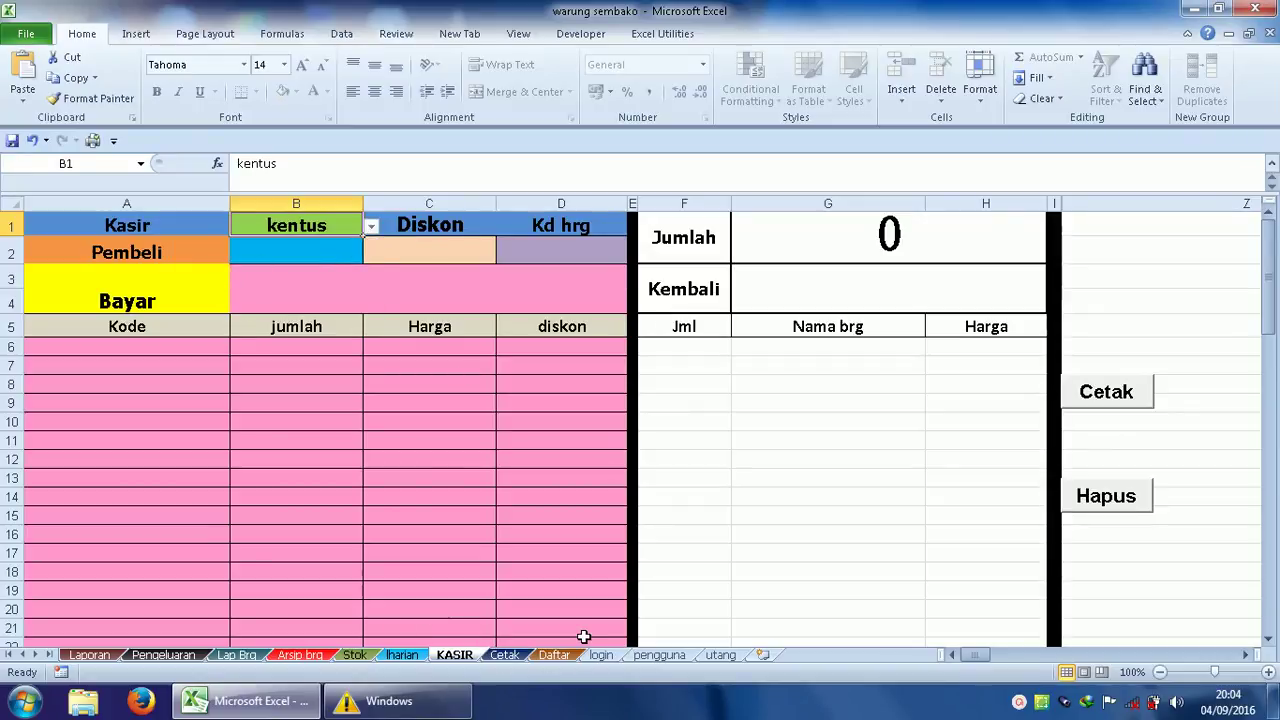
pyautogui.click(670, 658)
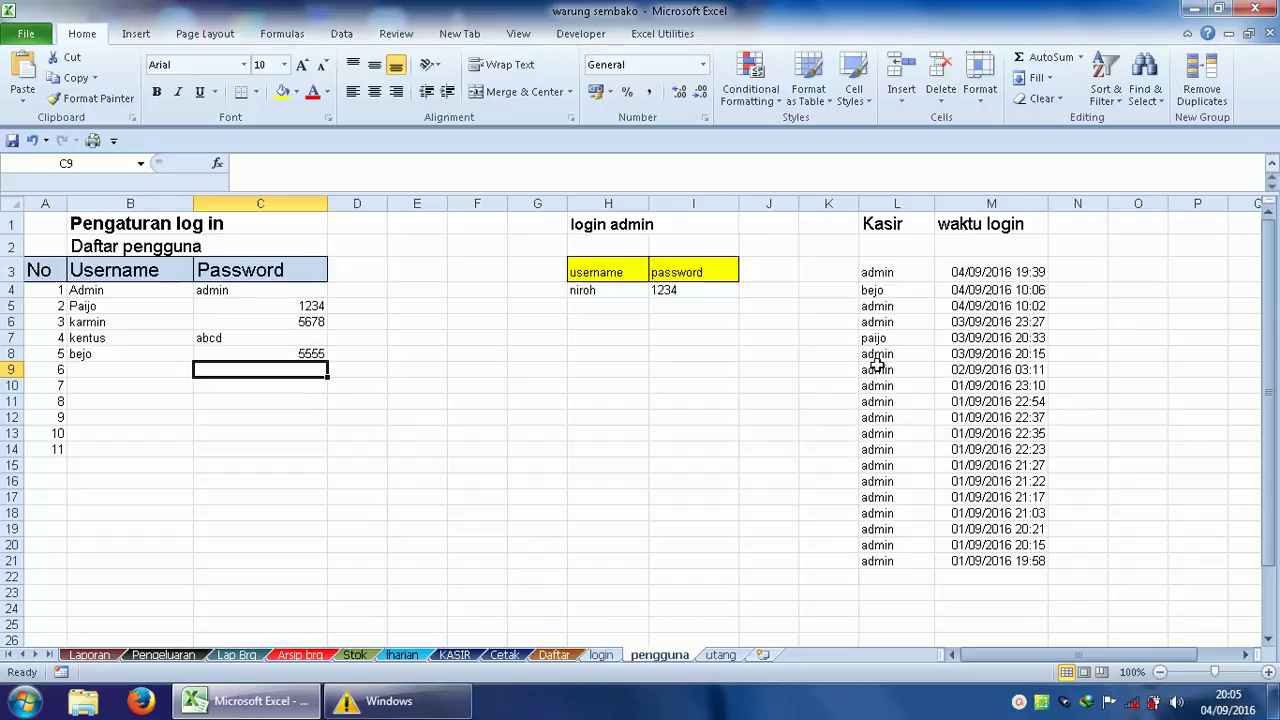
# Clear the older Kasir login records in L7:M22 with Clear Contents.
pyautogui.moveTo(875, 340); pyautogui.dragTo(1028, 576)
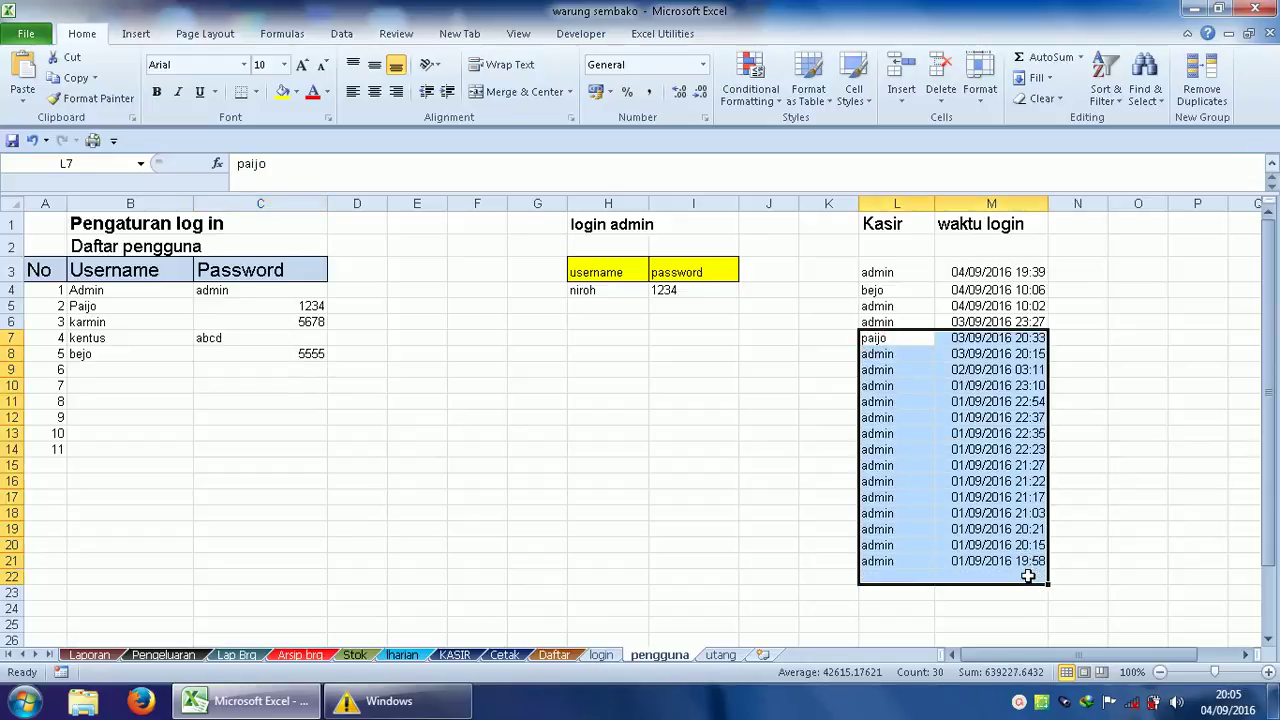
pyautogui.rightClick(985, 496)
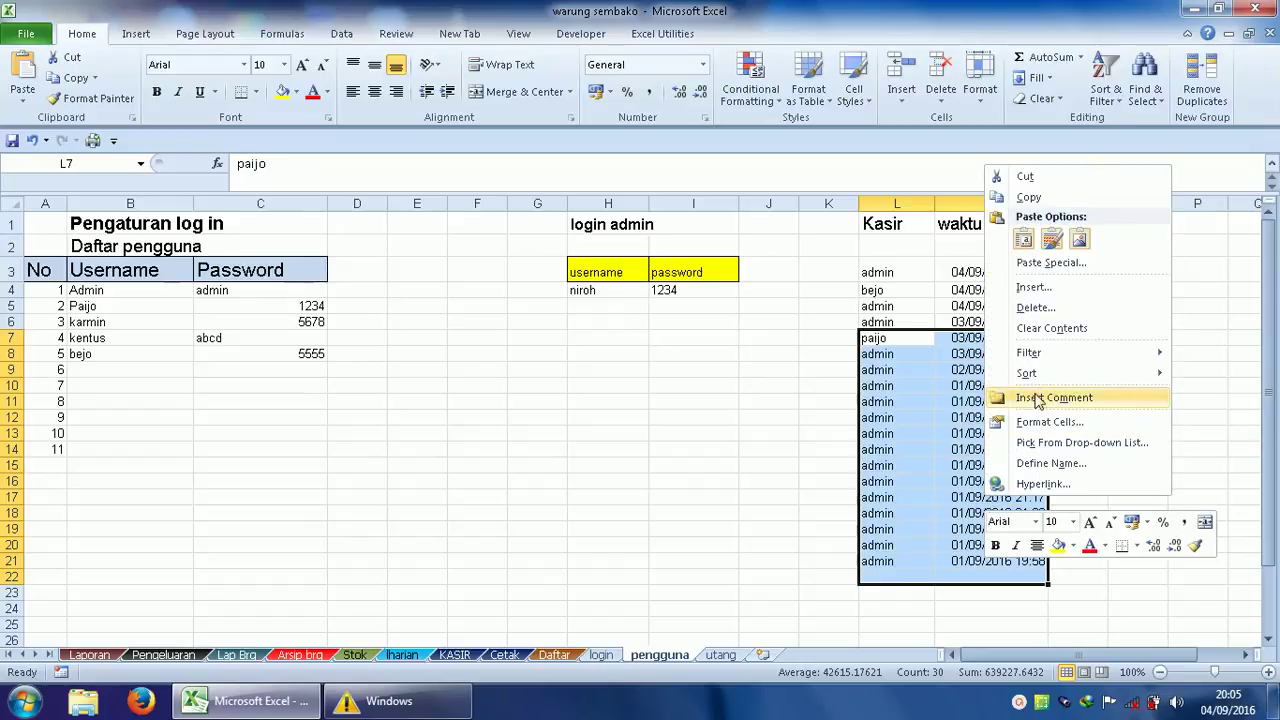
pyautogui.click(1051, 330)
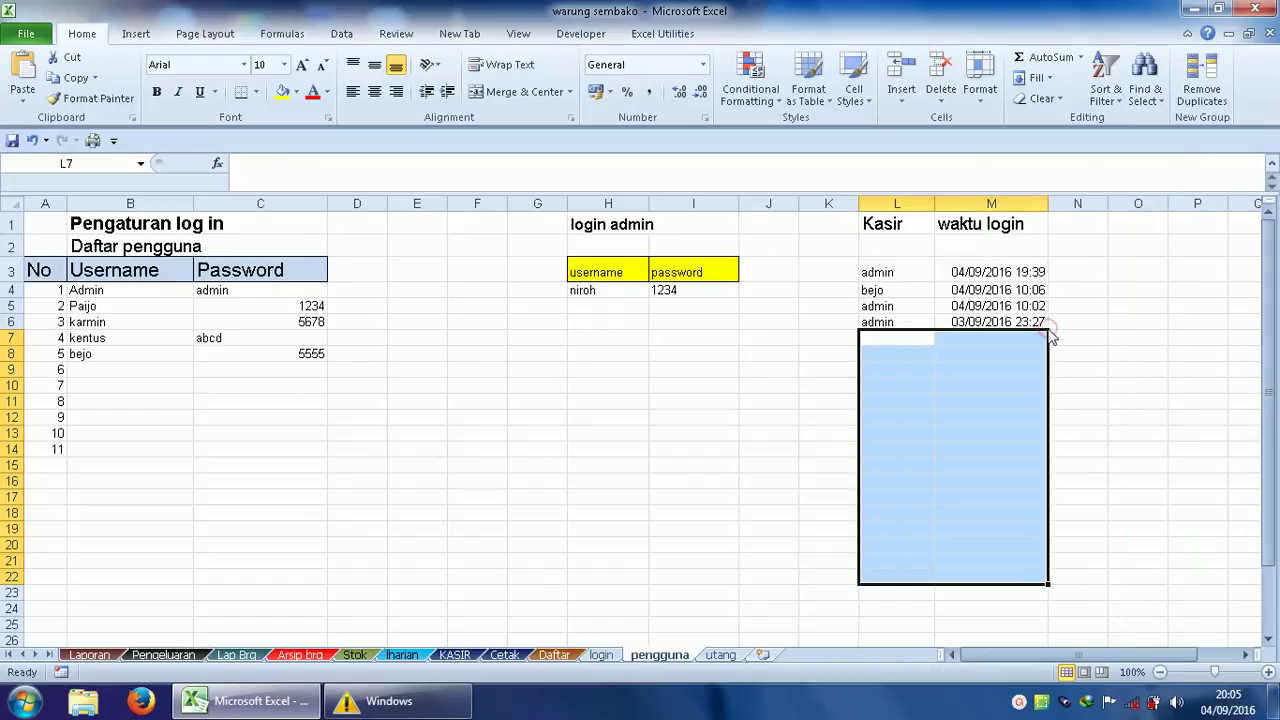
pyautogui.click(803, 355)
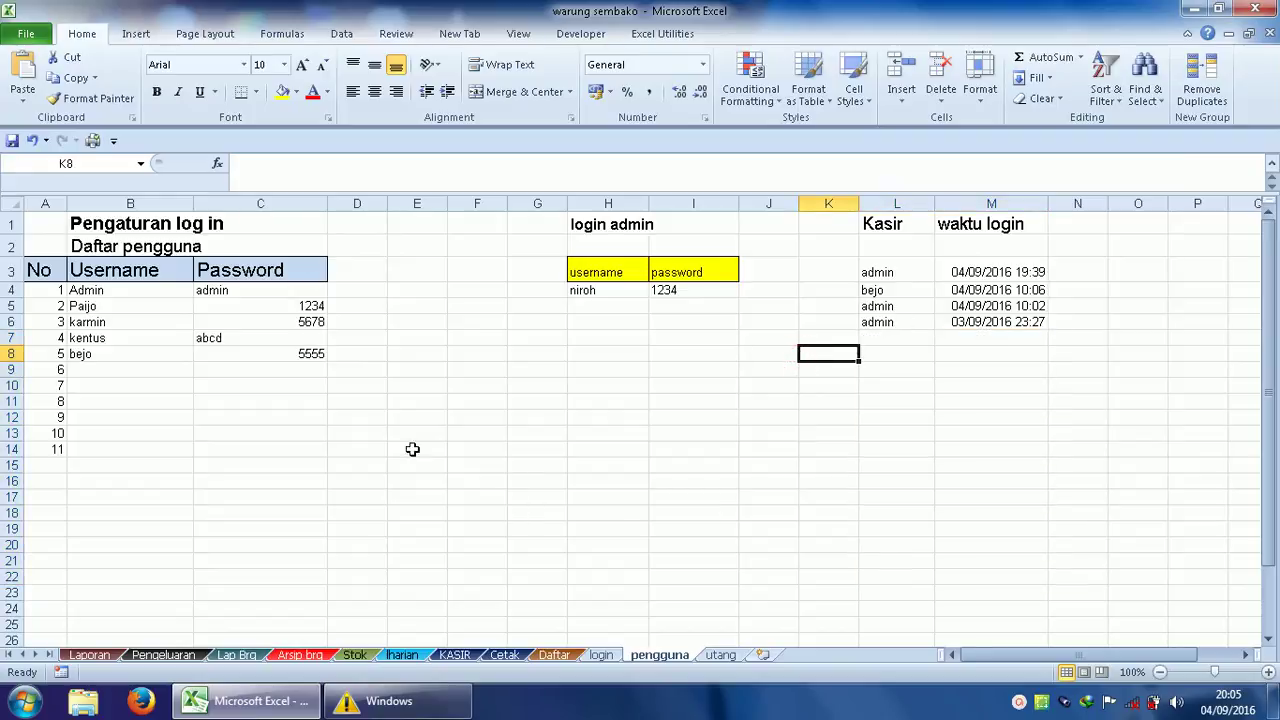
# Review the Daftar Kode column codes, such as t for telur, then go to KASIR.
pyautogui.click(556, 656)
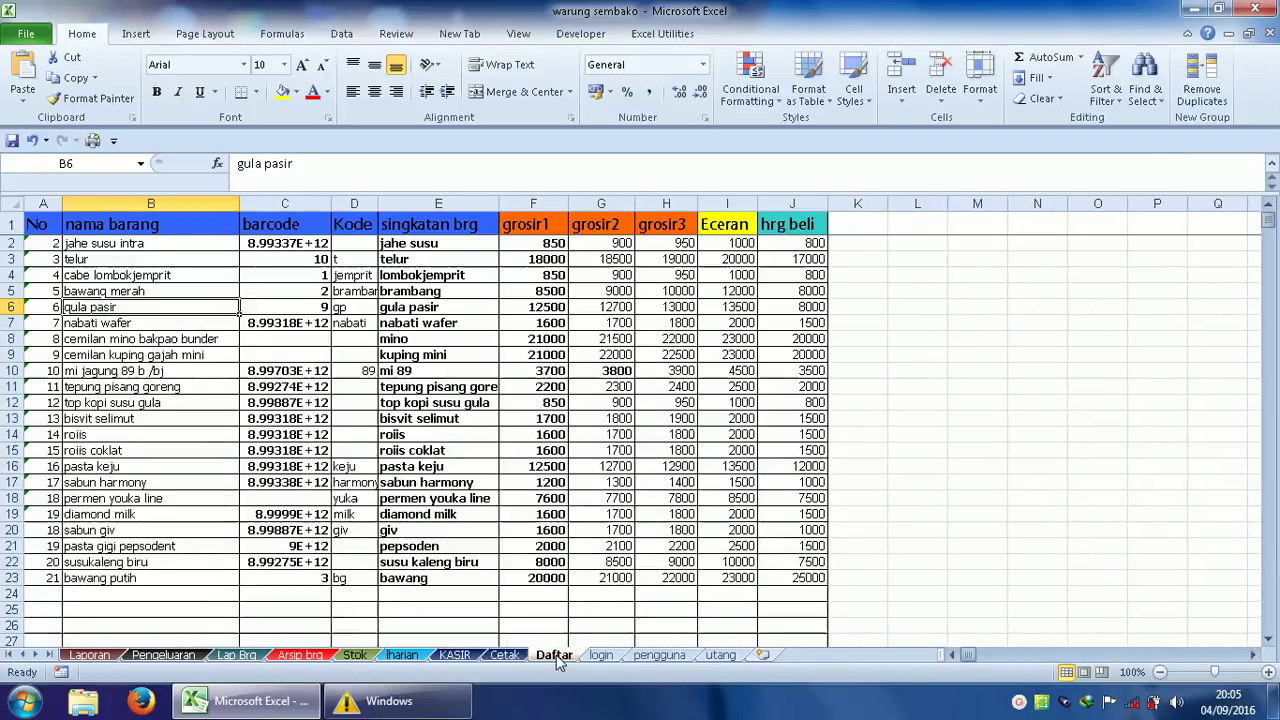
pyautogui.click(604, 656)
pyautogui.click(553, 656)
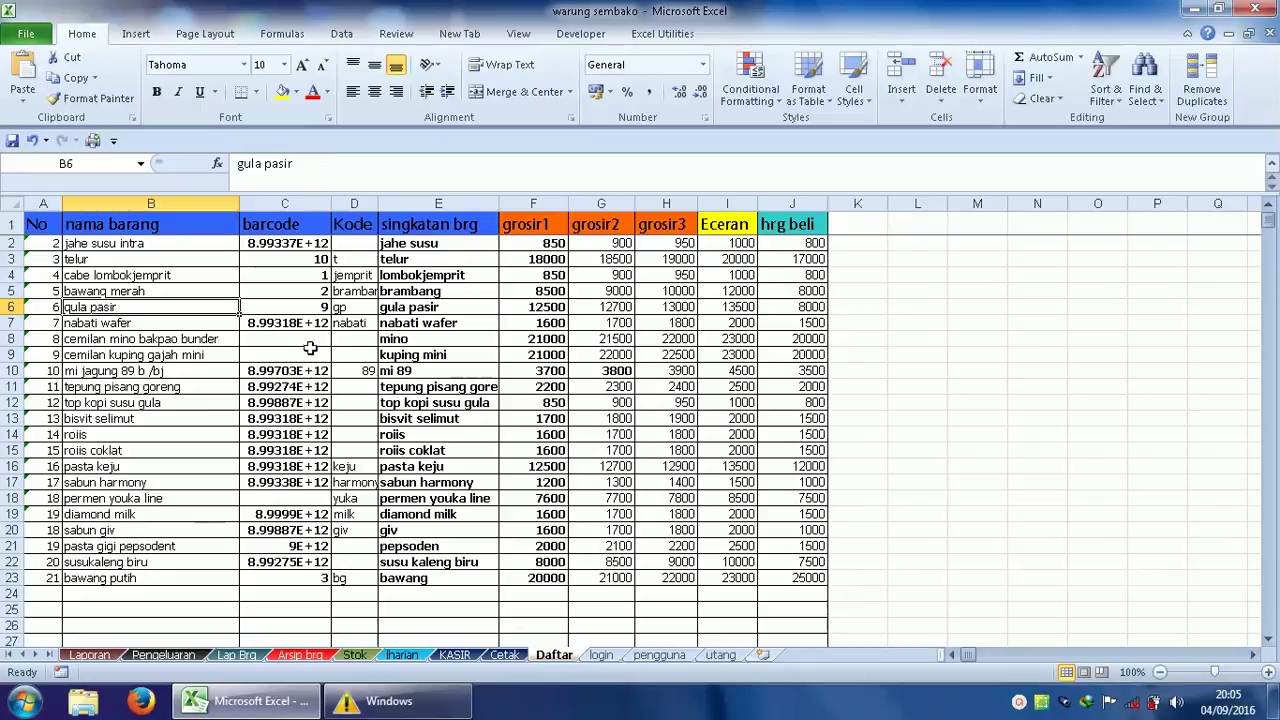
pyautogui.moveTo(354, 450); pyautogui.dragTo(354, 482)
pyautogui.click(354, 402)
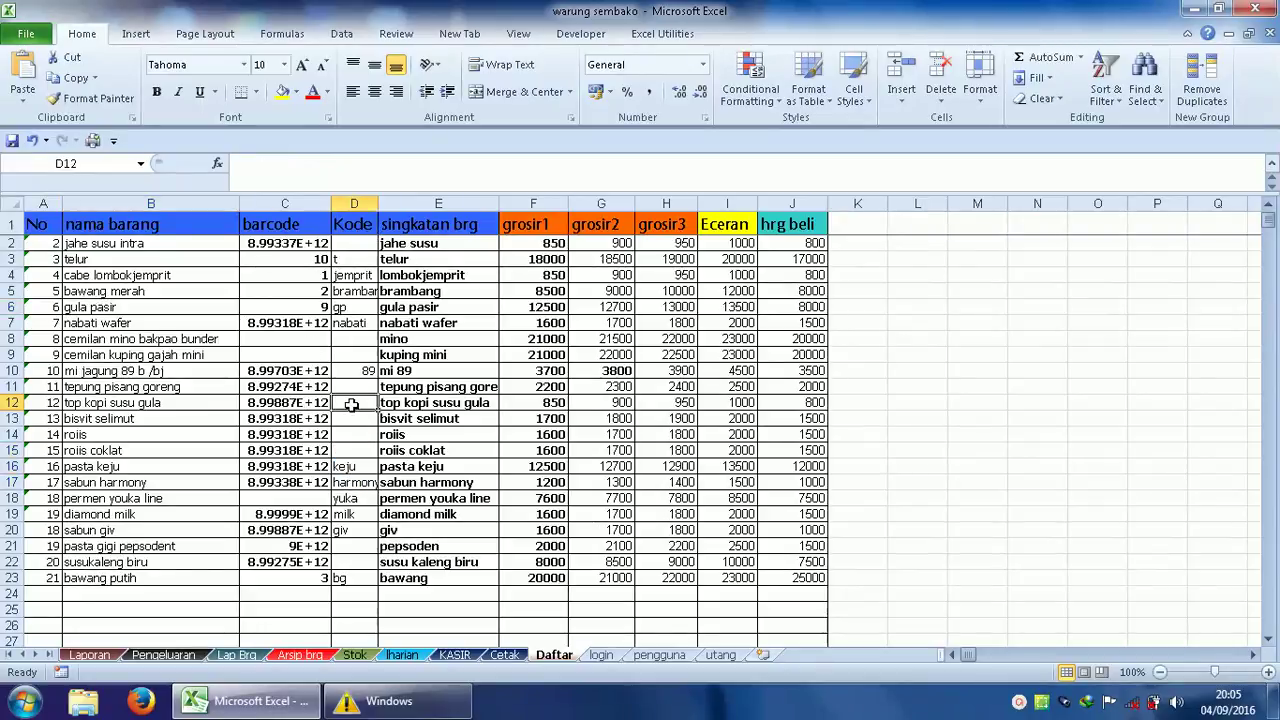
pyautogui.click(356, 259)
pyautogui.click(357, 243)
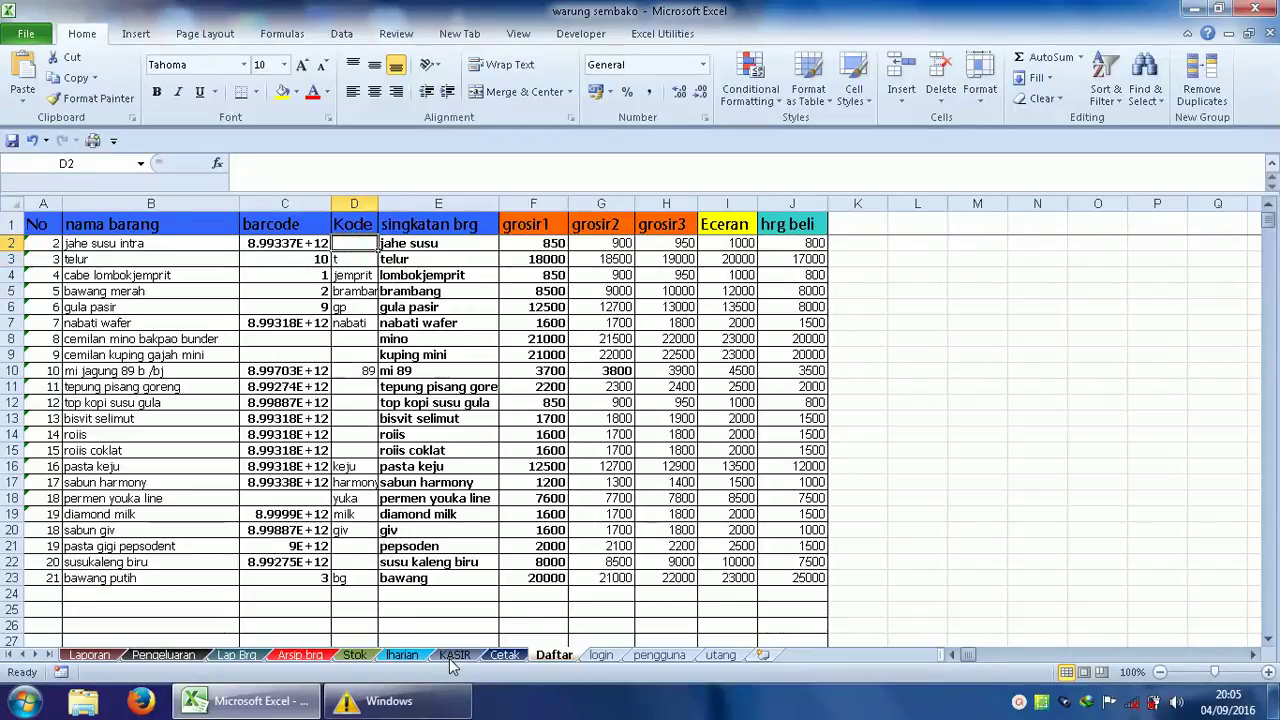
pyautogui.click(455, 656)
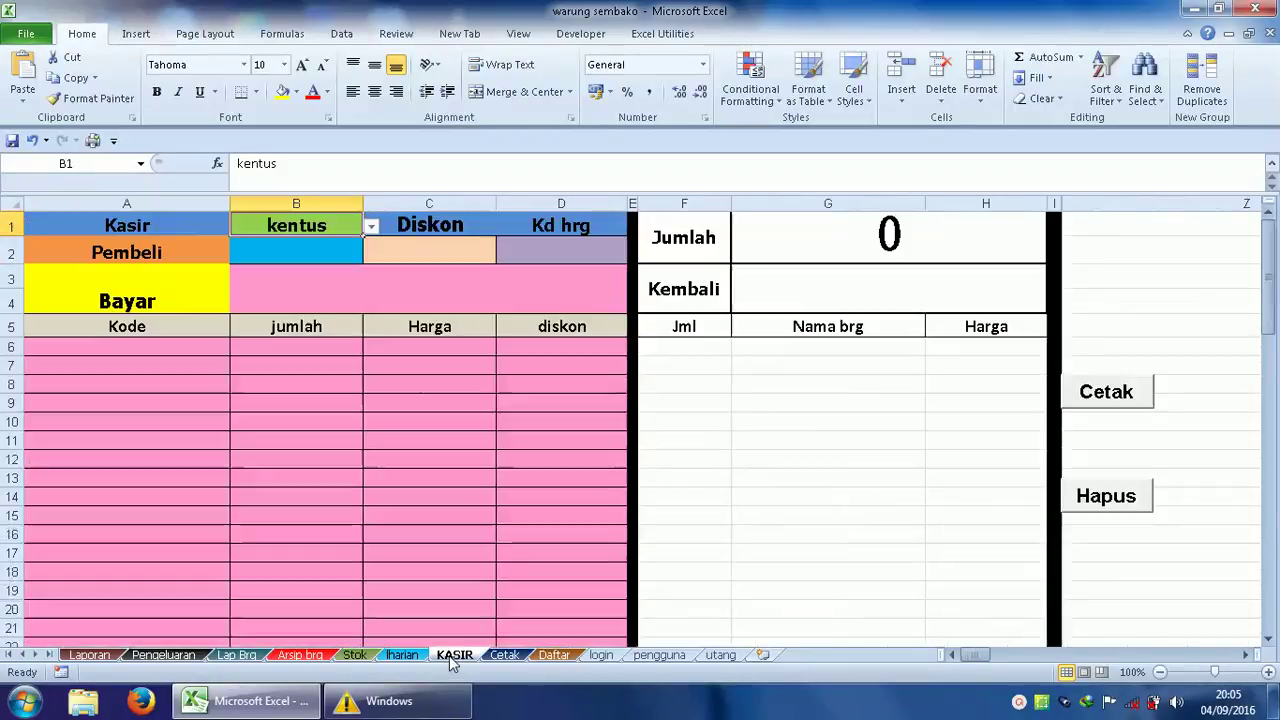
# Ring up telur (t) and gula pasir (gp) on KASIR for a 33,500 total.
pyautogui.click(130, 350)
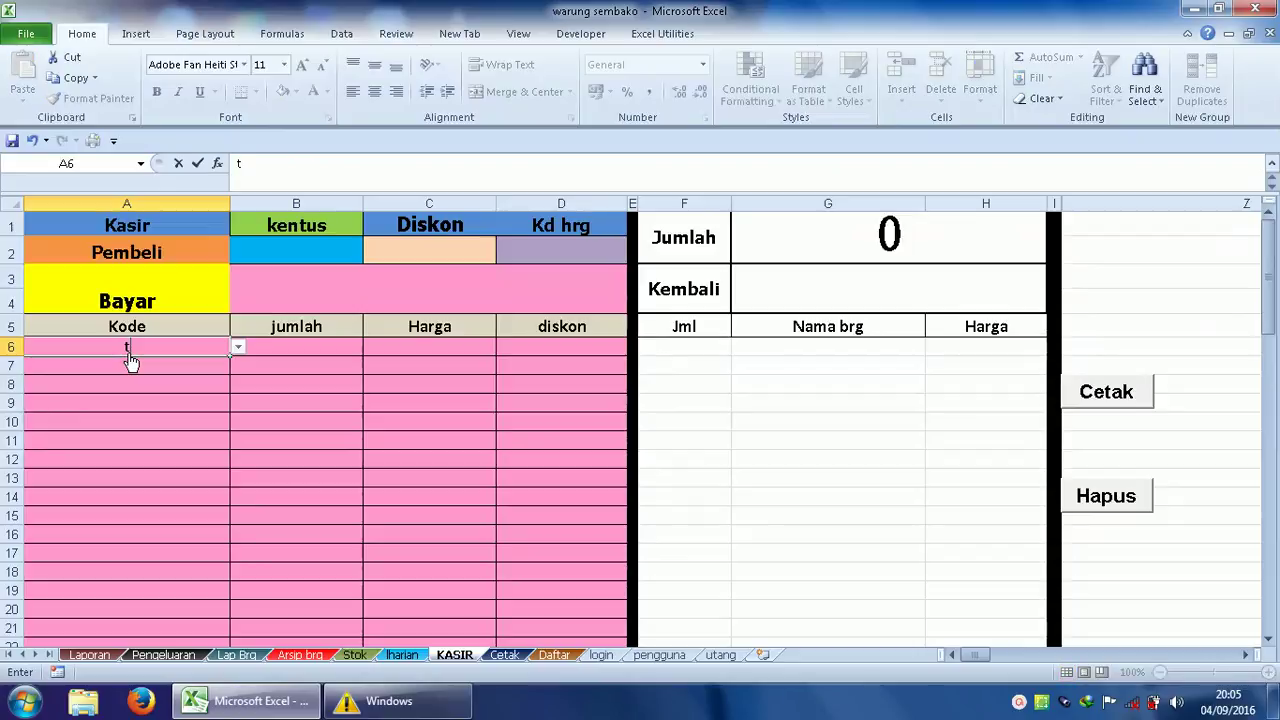
pyautogui.write('t')
pyautogui.press('Return')
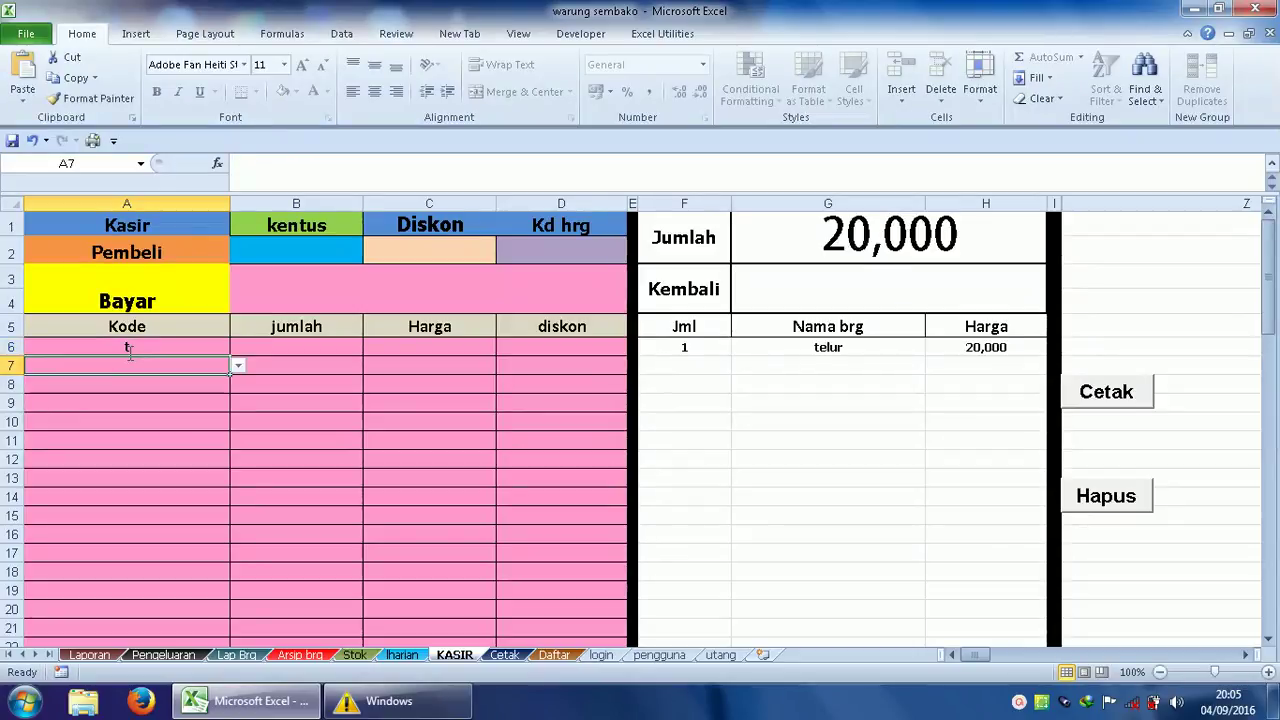
pyautogui.write('gp')
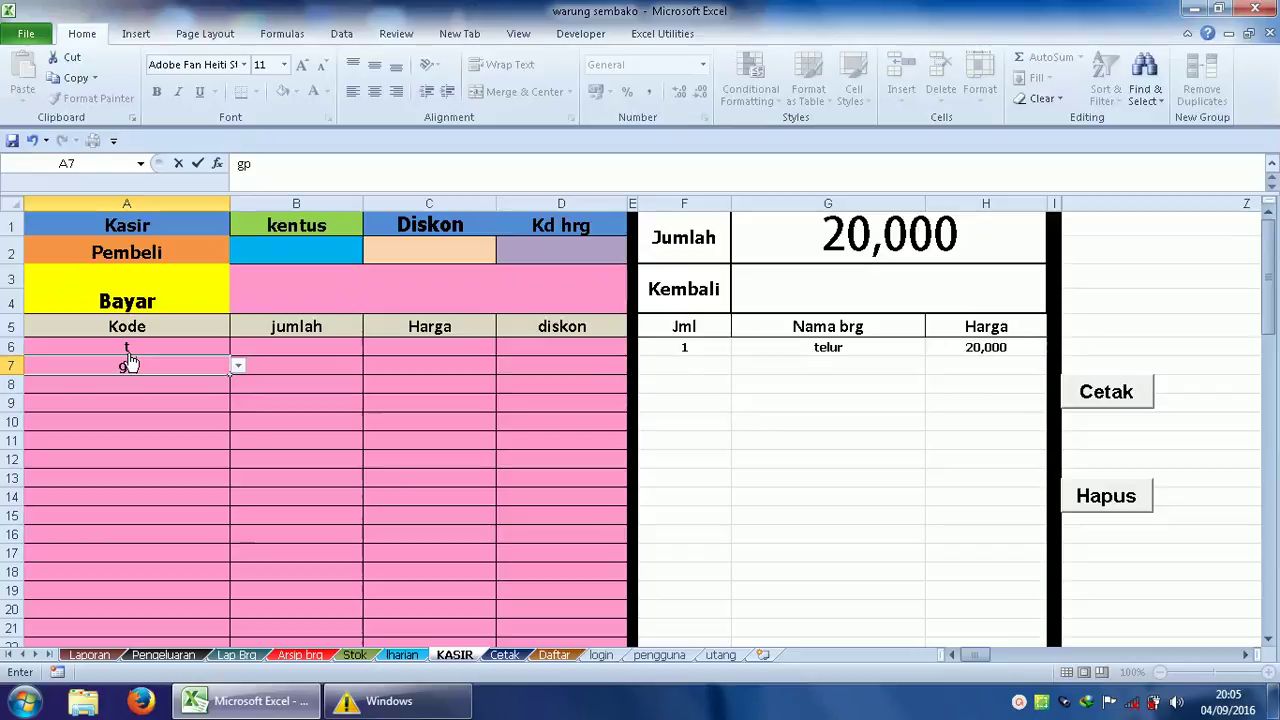
pyautogui.press('Return')
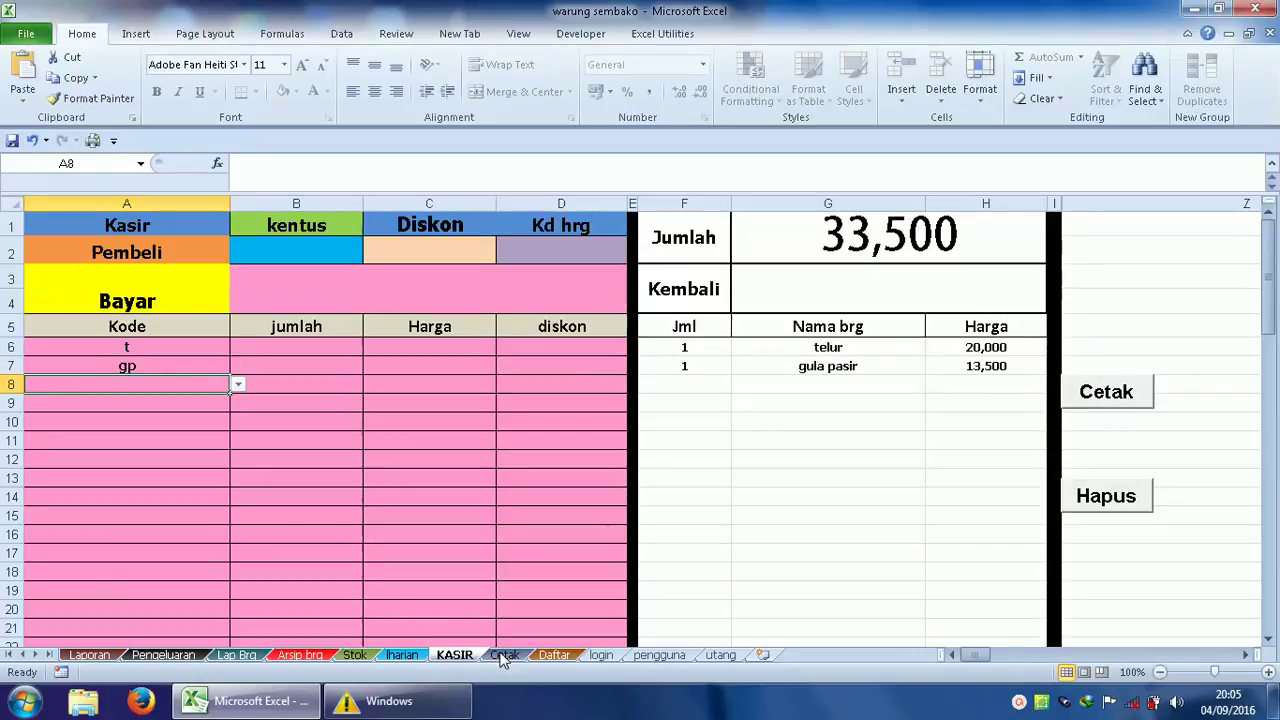
pyautogui.click(554, 655)
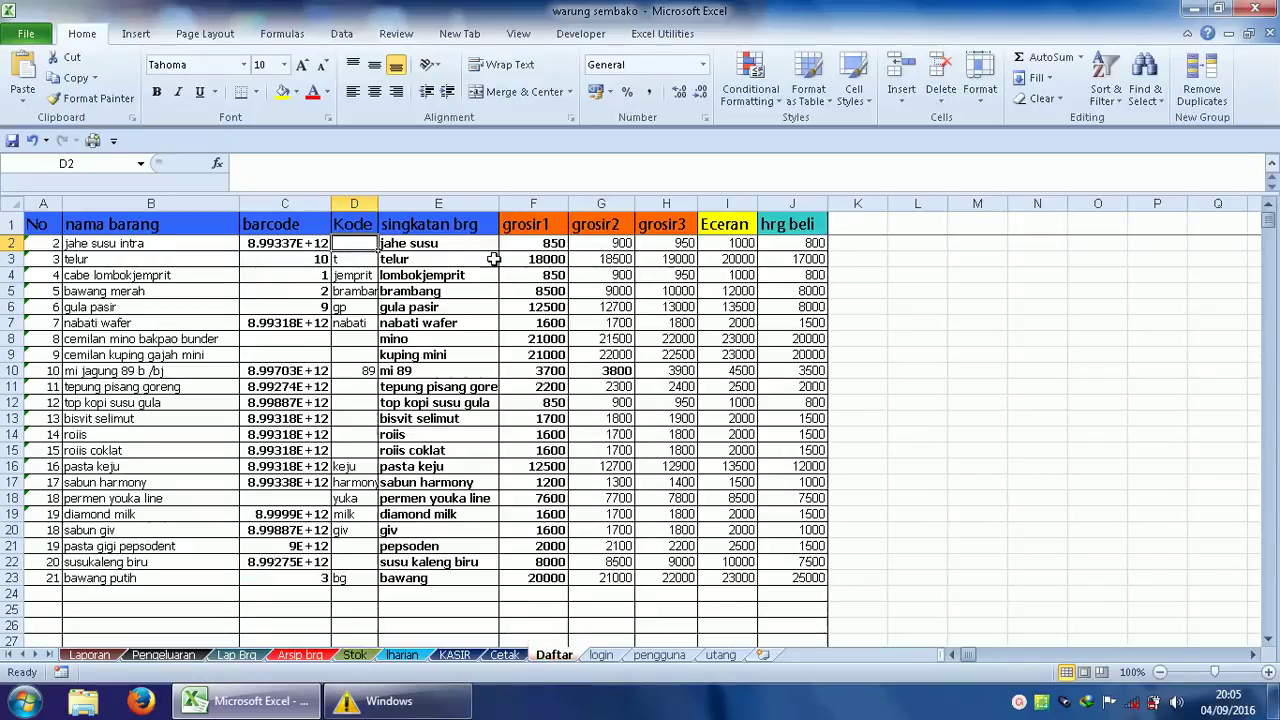
pyautogui.moveTo(455, 243); pyautogui.dragTo(427, 434)
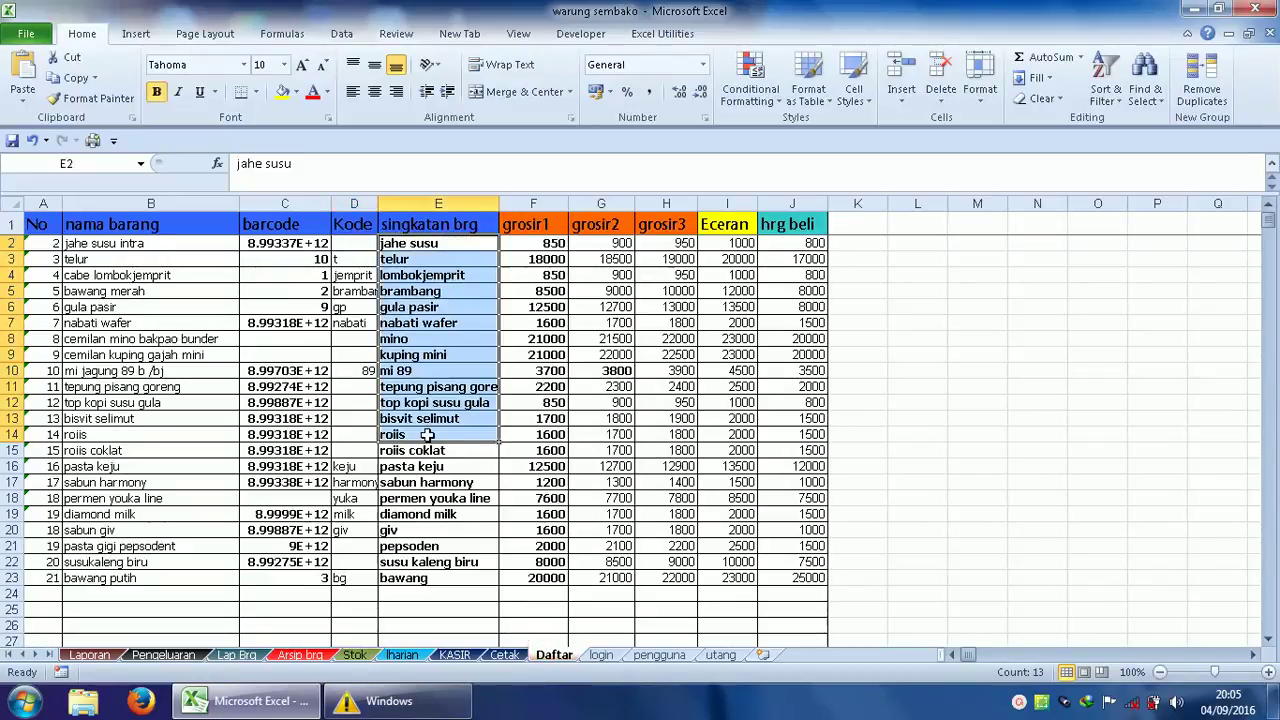
pyautogui.click(425, 322)
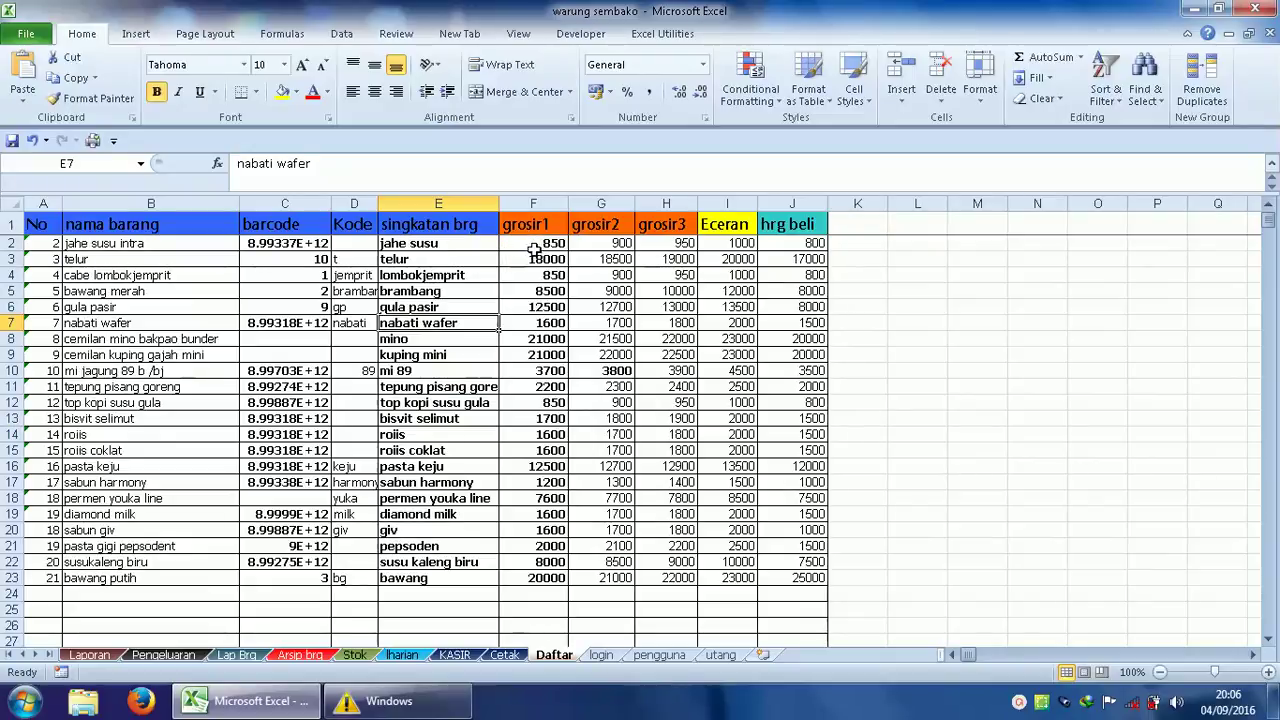
pyautogui.click(536, 243)
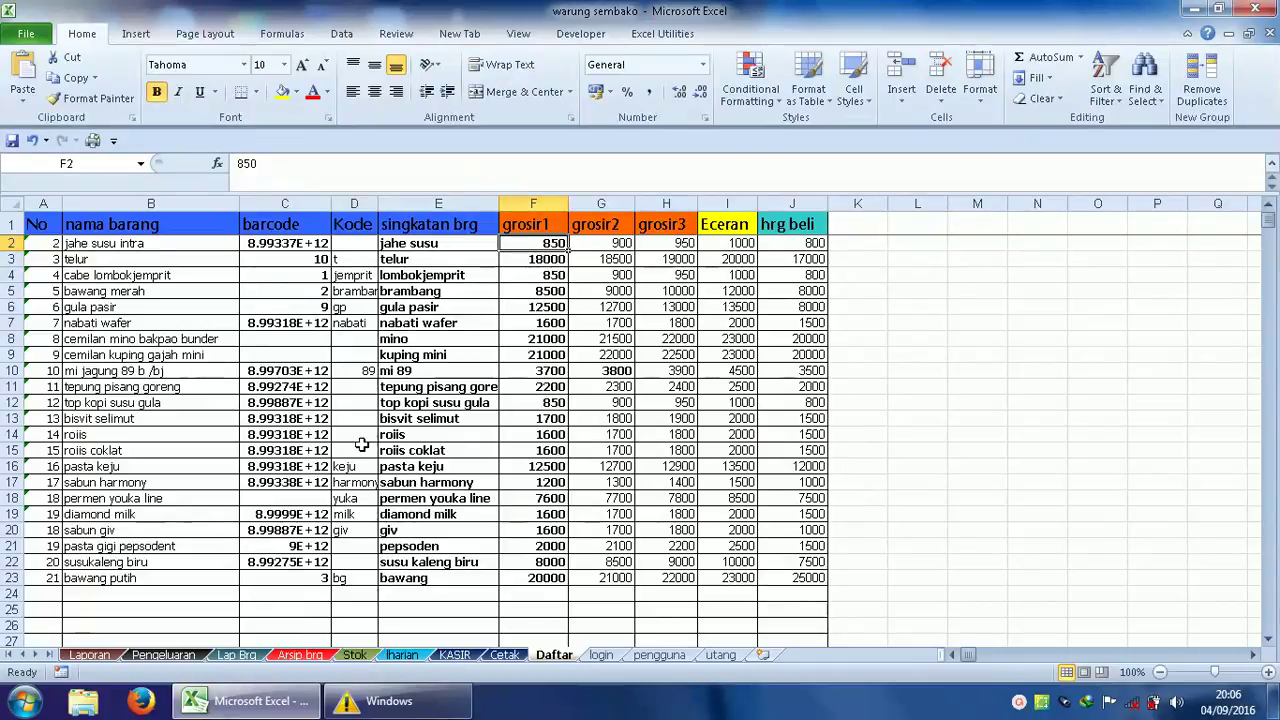
pyautogui.click(76, 594)
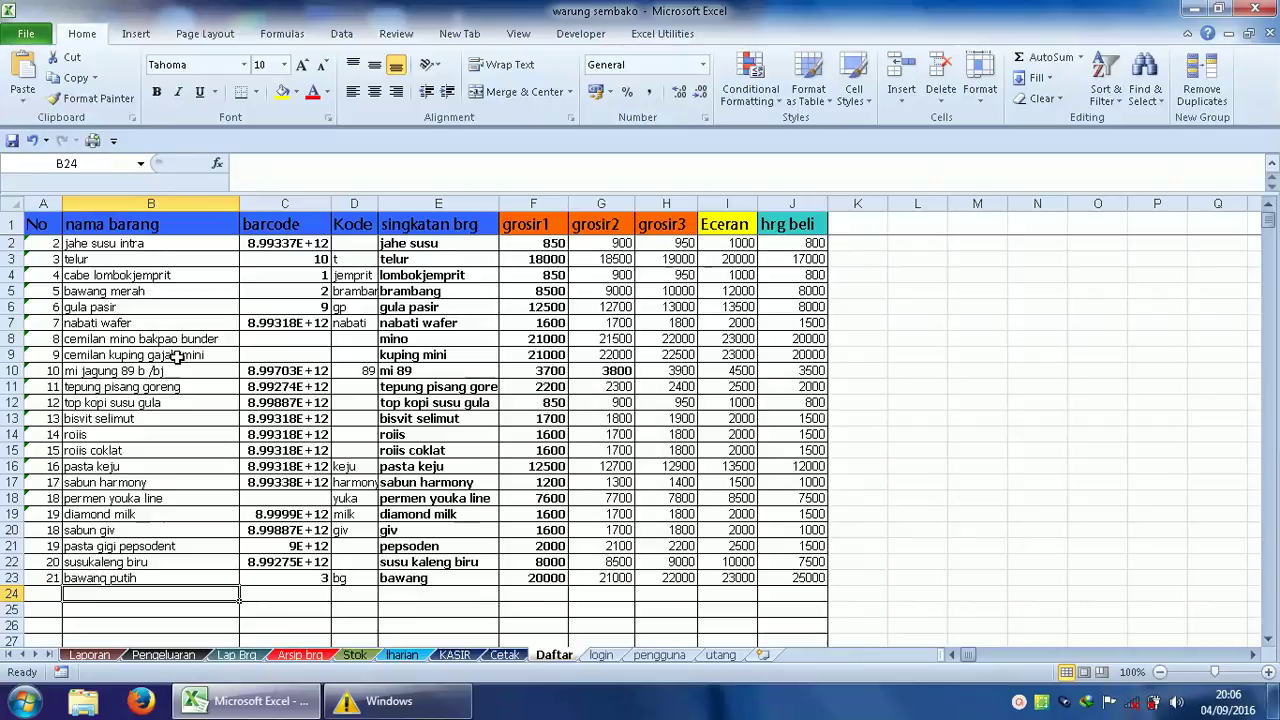
# Search the KASIR item list for 'gu' and jump to gula pasir.
pyautogui.hotkey('ctrl', 'pageup')
pyautogui.hotkey('ctrl', 'pageup')
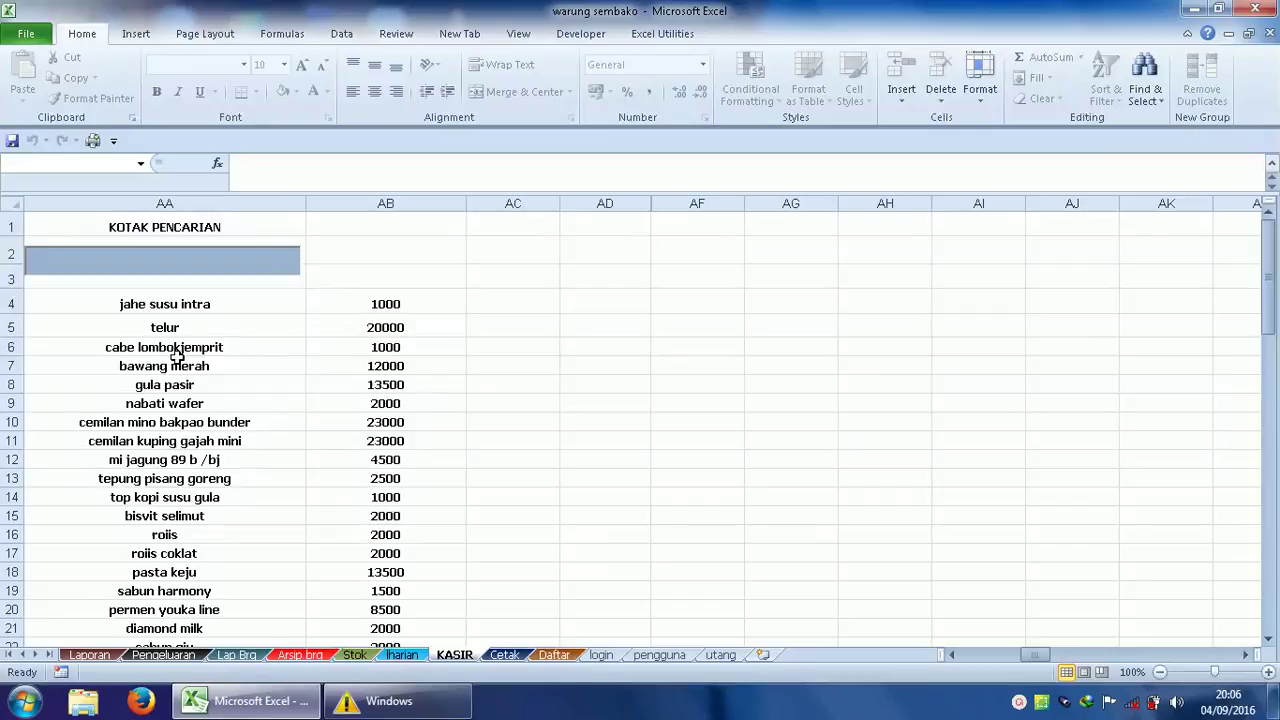
pyautogui.write('g')
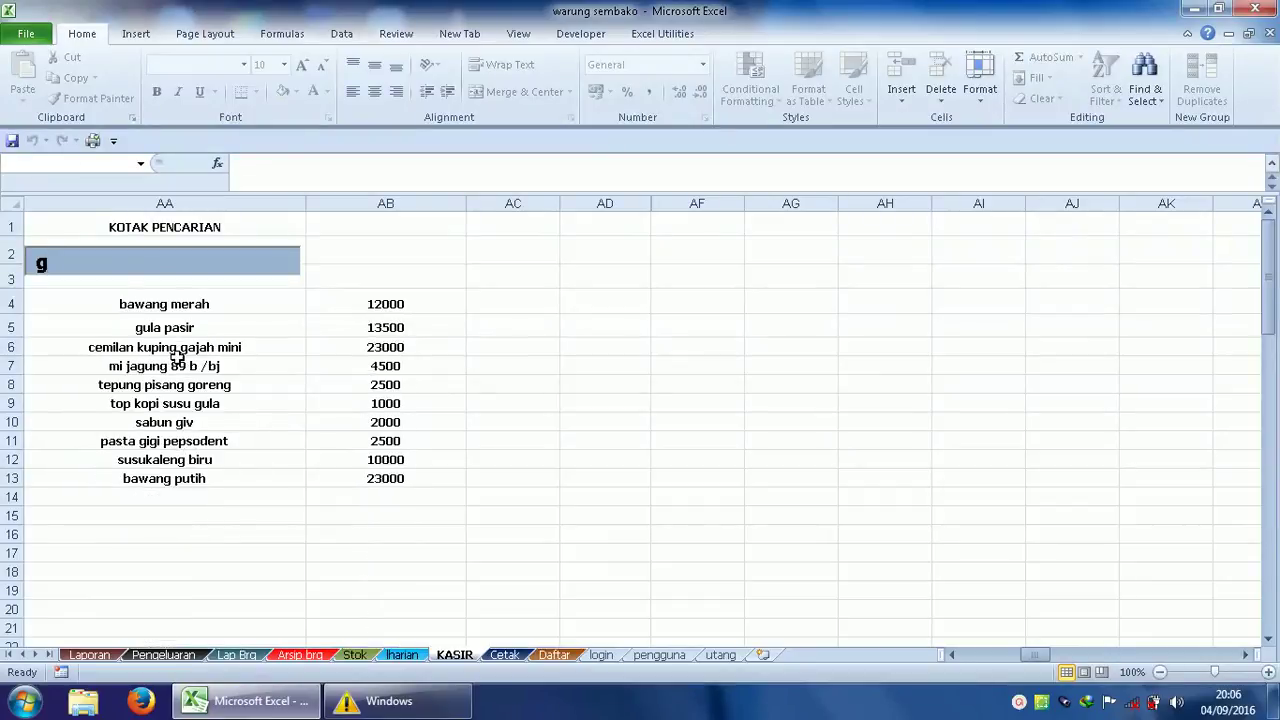
pyautogui.write('u')
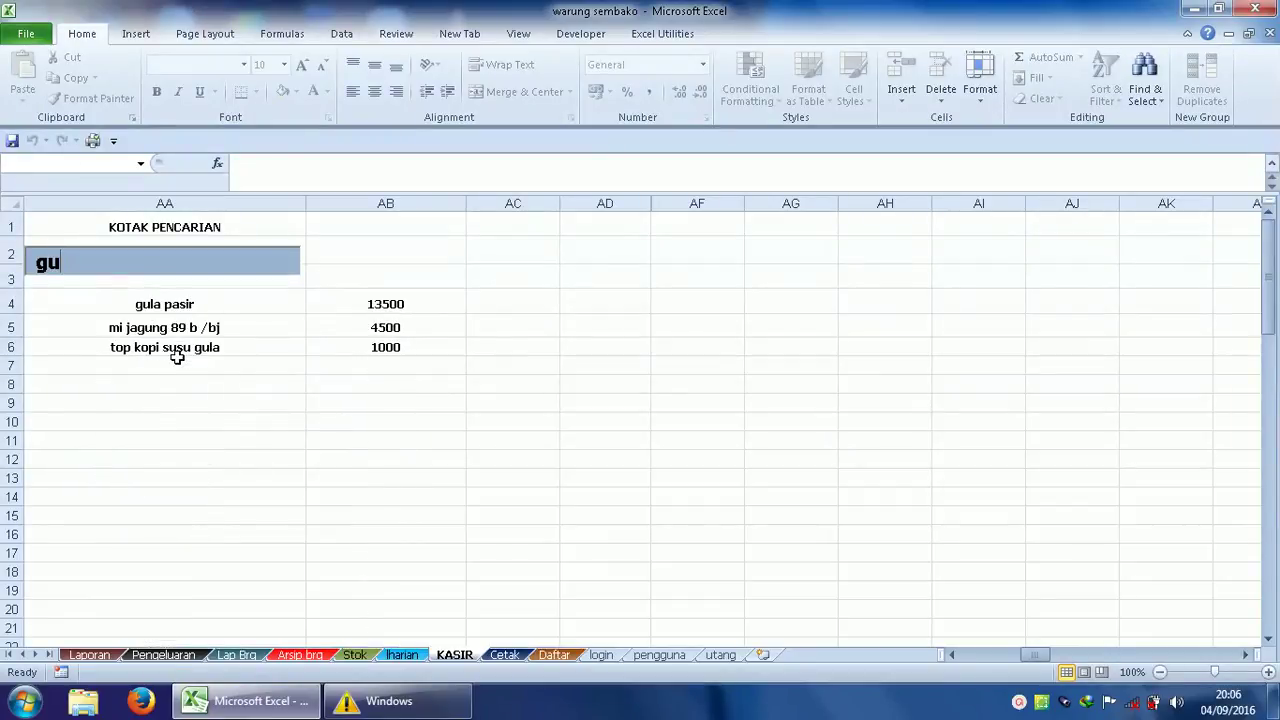
pyautogui.press('Return')
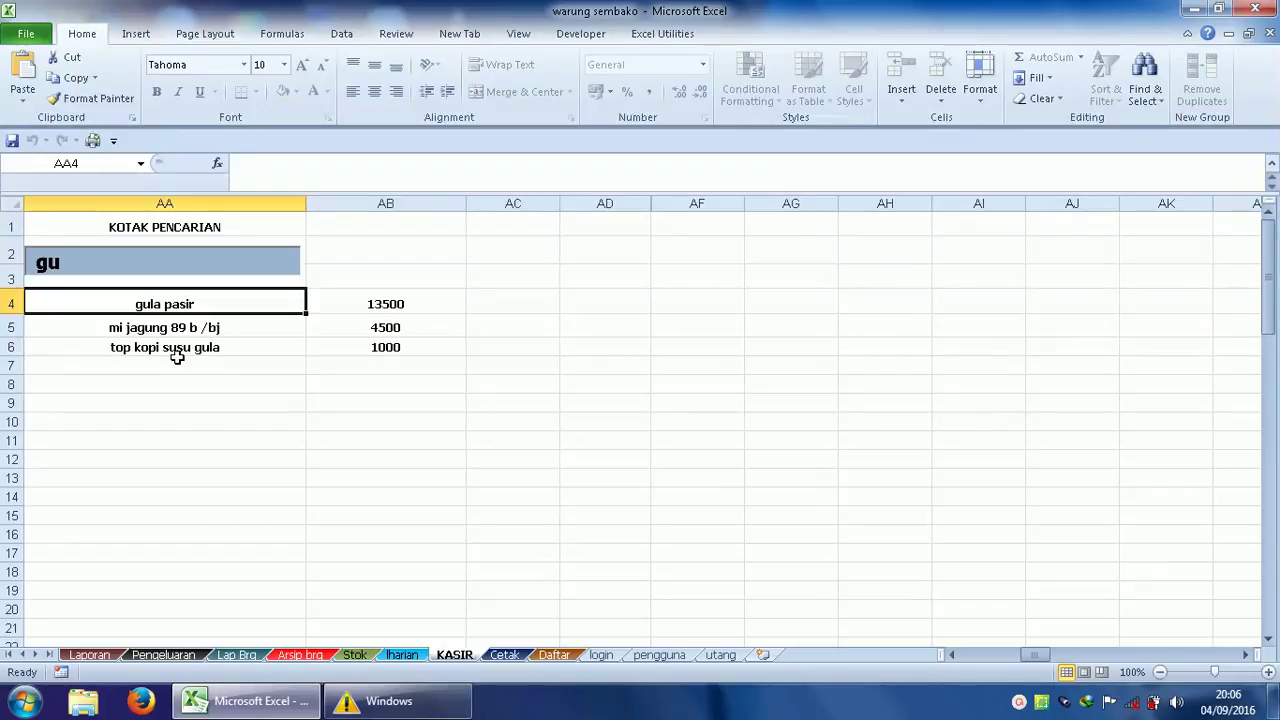
pyautogui.press('Return')
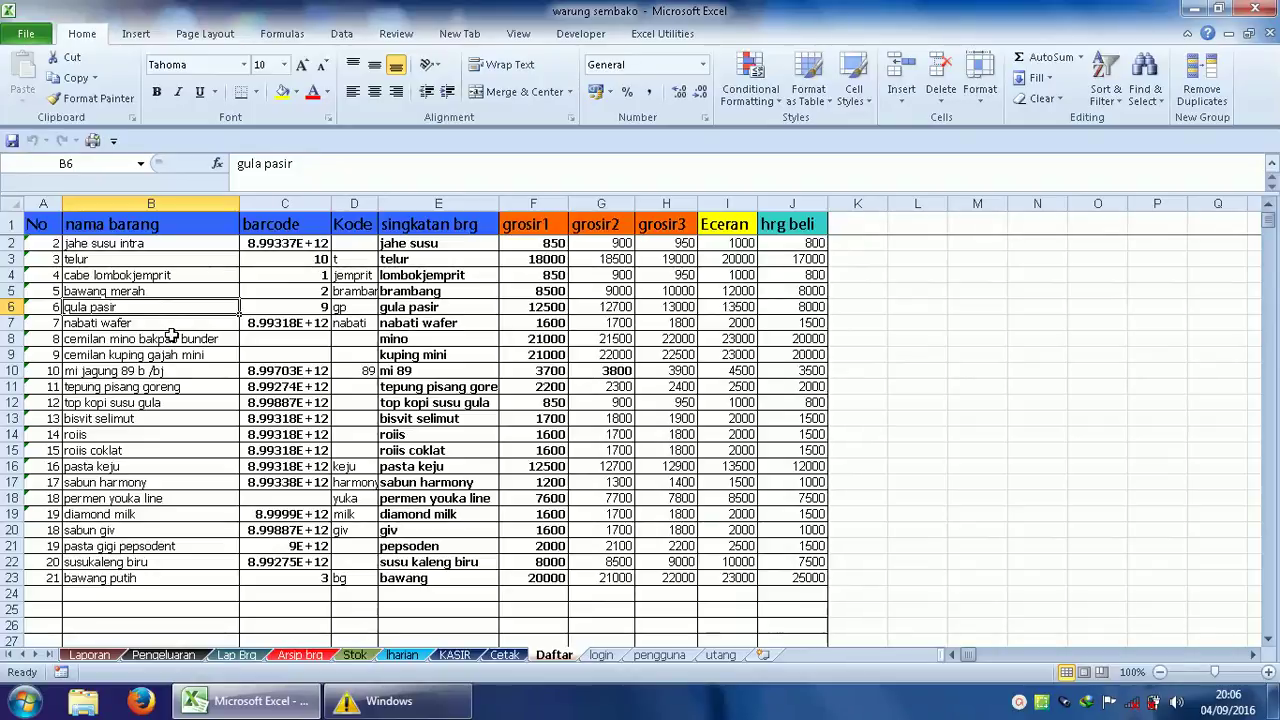
# Search for 'pa' and select pasta gigi pepsodent among the four results.
pyautogui.hotkey('ctrl', 'pageup')
pyautogui.hotkey('ctrl', 'pageup')
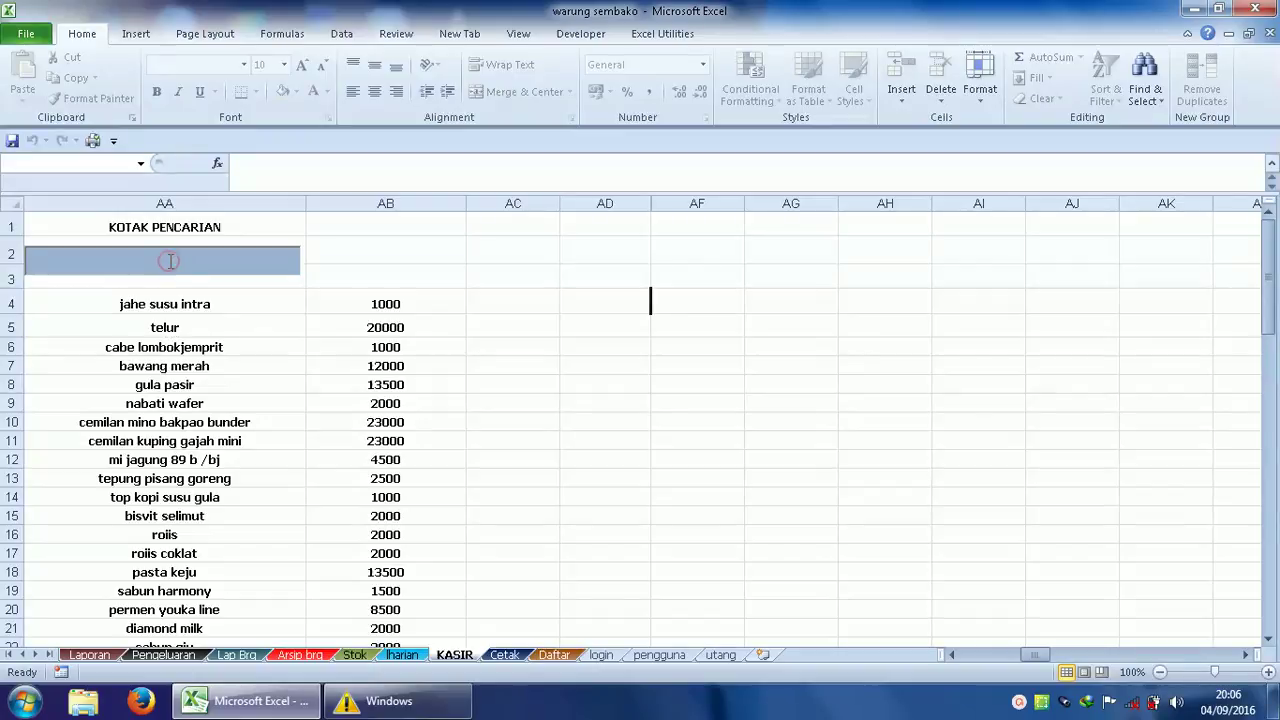
pyautogui.write('pa')
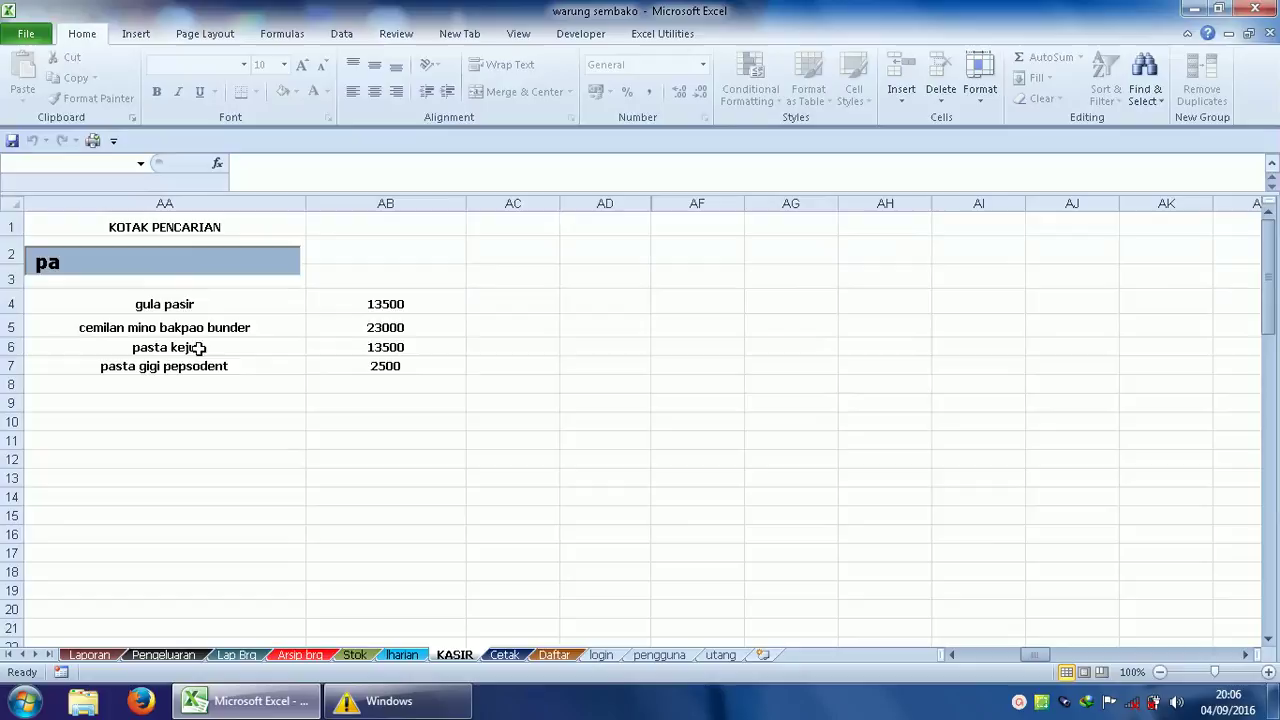
pyautogui.click(185, 368)
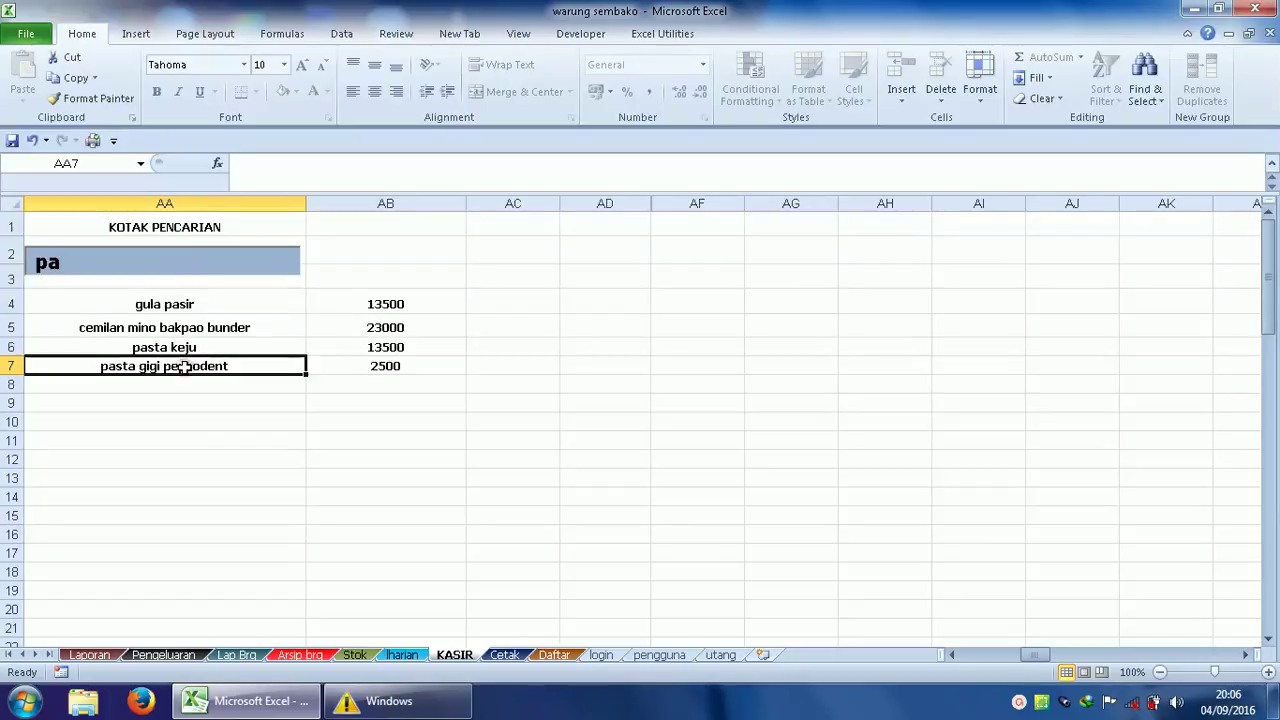
# Open pasta gigi pepsodent, then on Cetak narrow column D and widen column E.
pyautogui.doubleClick(185, 368)
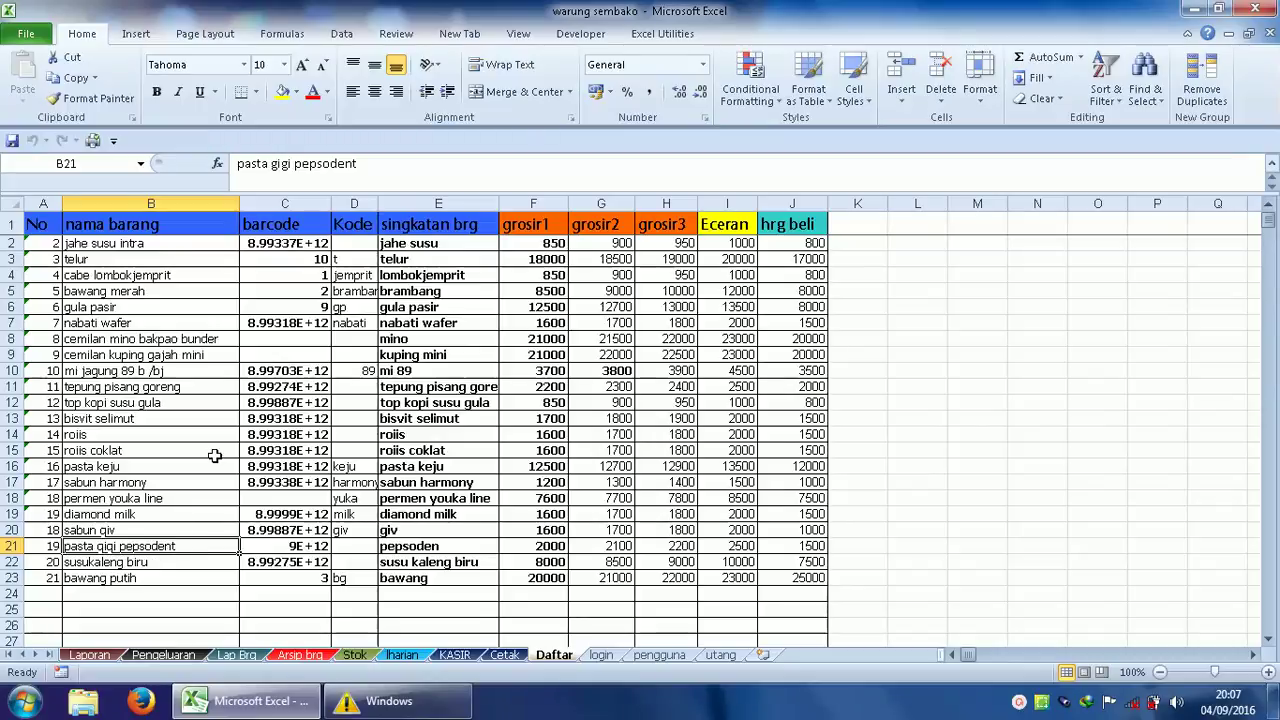
pyautogui.click(503, 660)
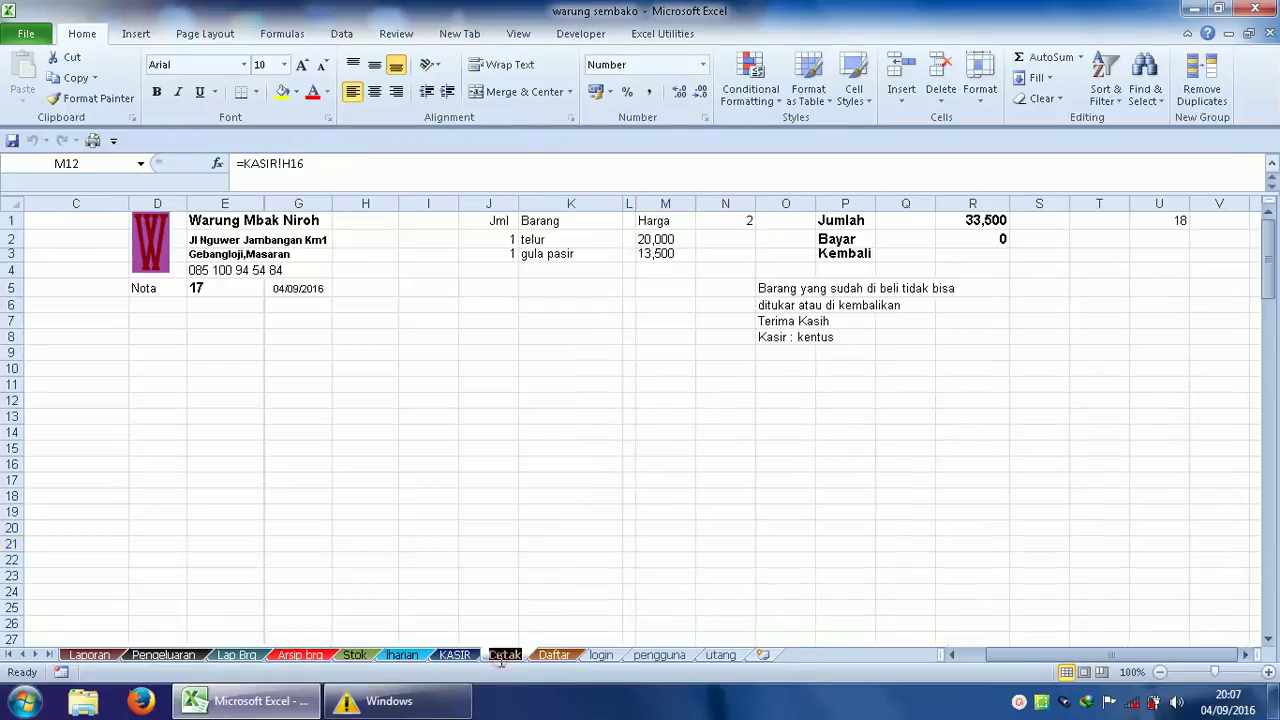
pyautogui.click(364, 505)
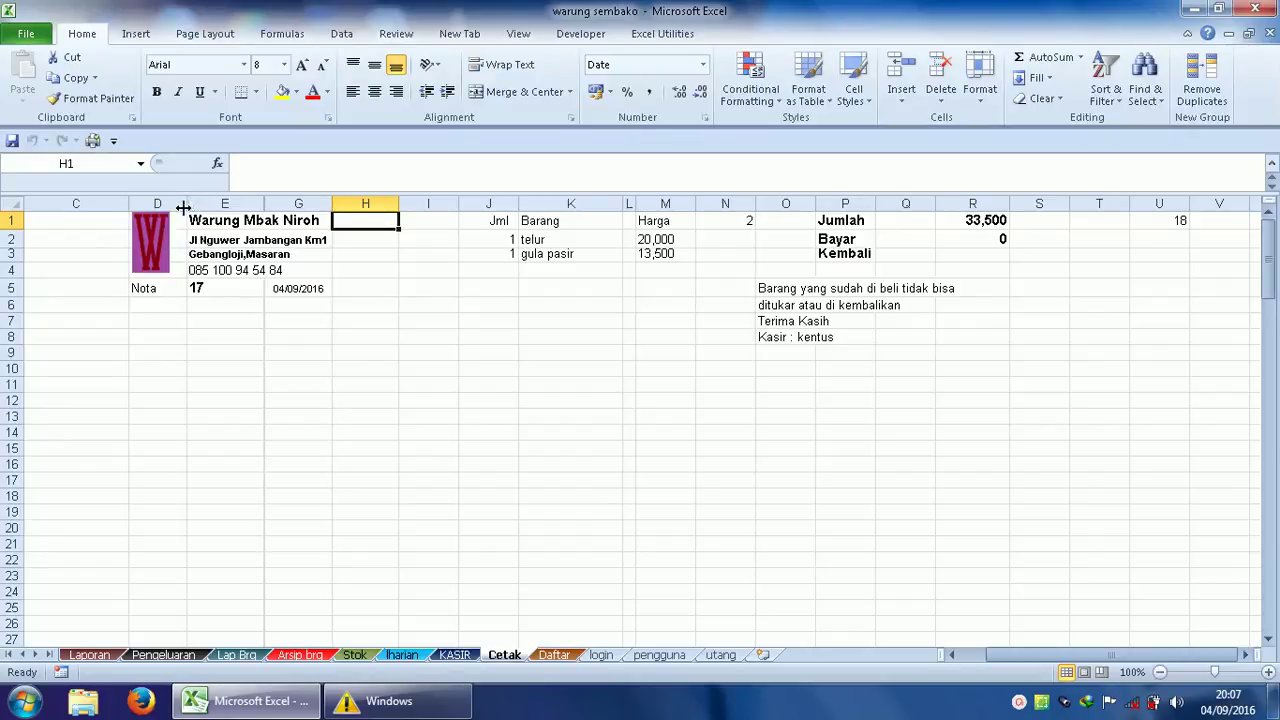
pyautogui.moveTo(187, 207); pyautogui.dragTo(177, 207)
pyautogui.moveTo(255, 204); pyautogui.dragTo(361, 201)
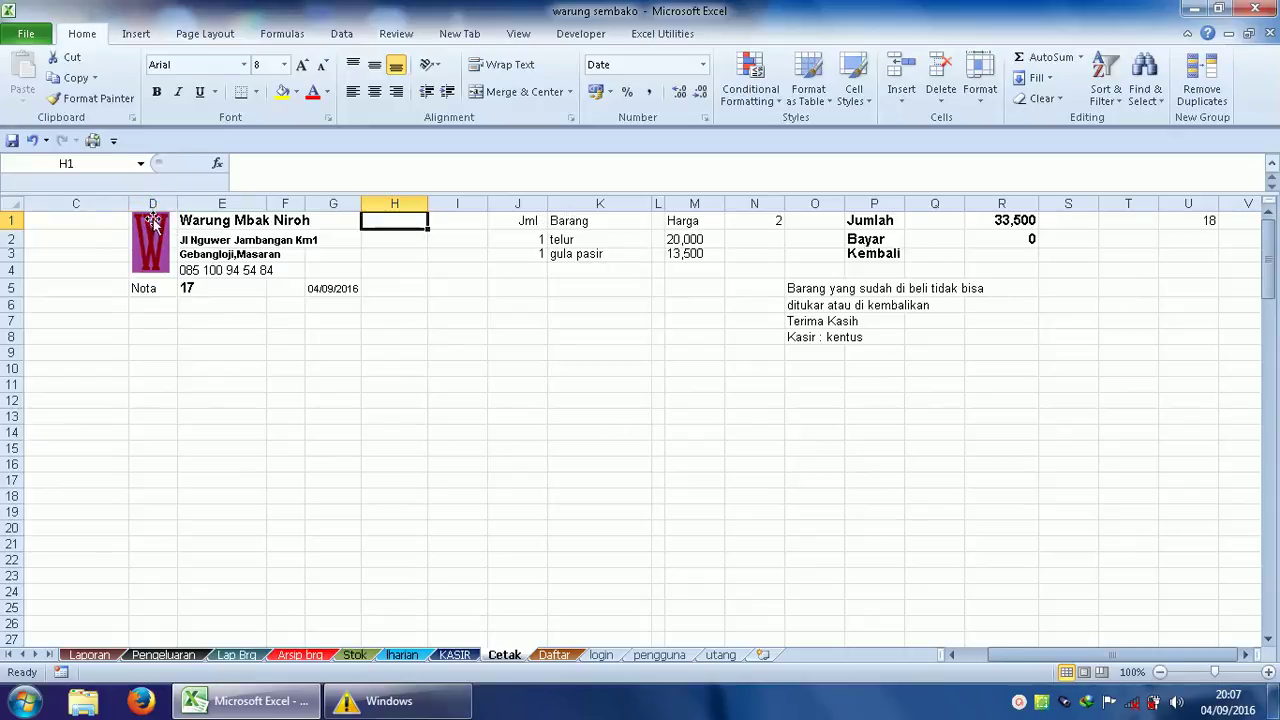
# Change the Cetak receipt store name in E1 to 'toko siapa'.
pyautogui.click(152, 203)
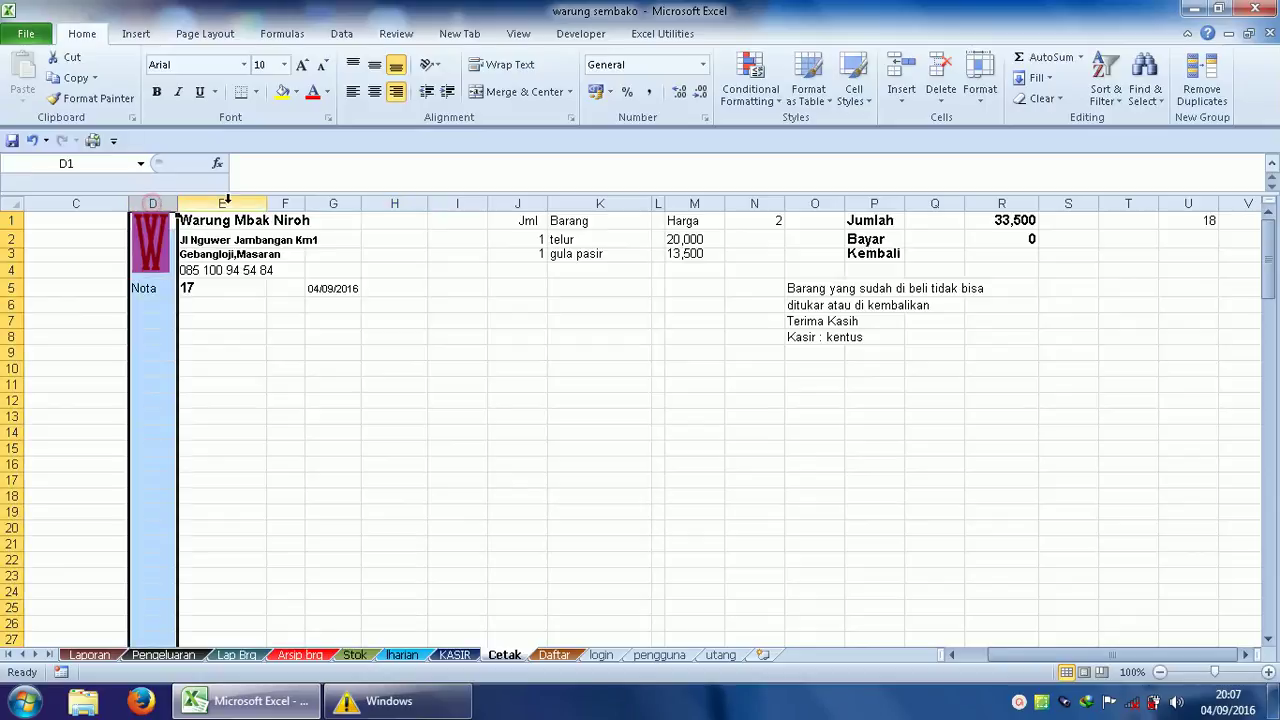
pyautogui.click(222, 203)
pyautogui.click(285, 203)
pyautogui.click(325, 204)
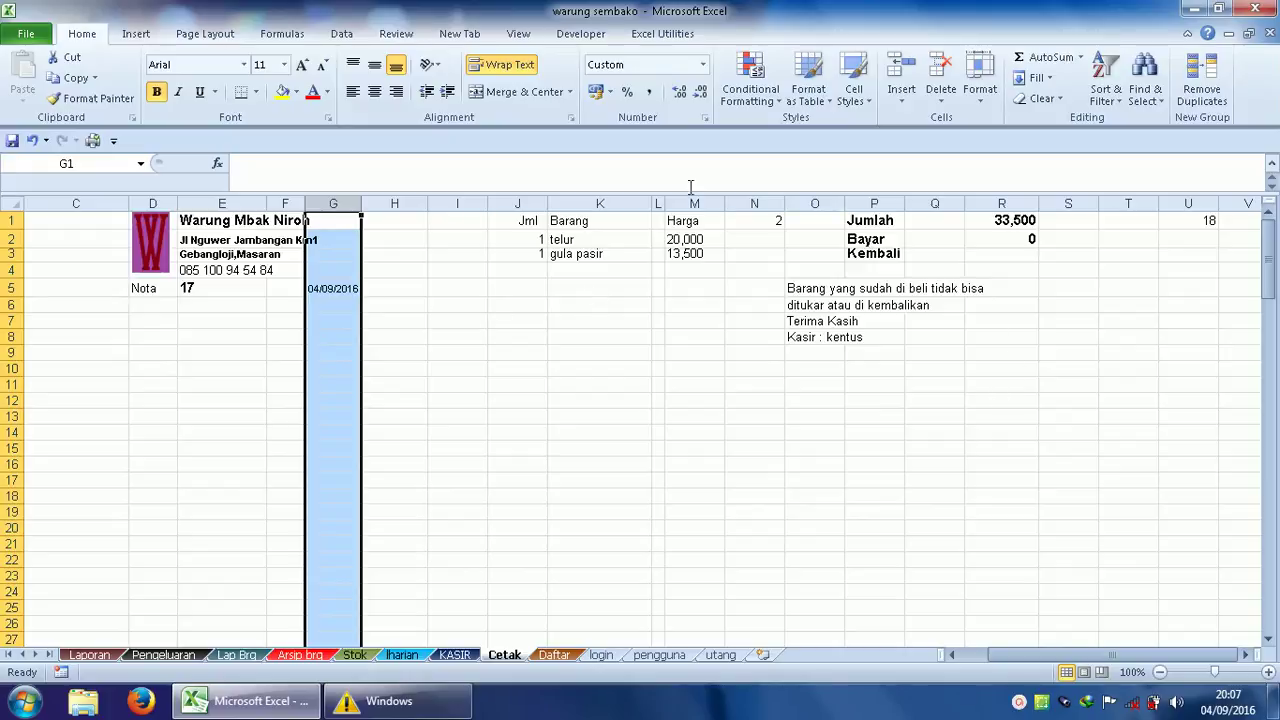
pyautogui.click(214, 223)
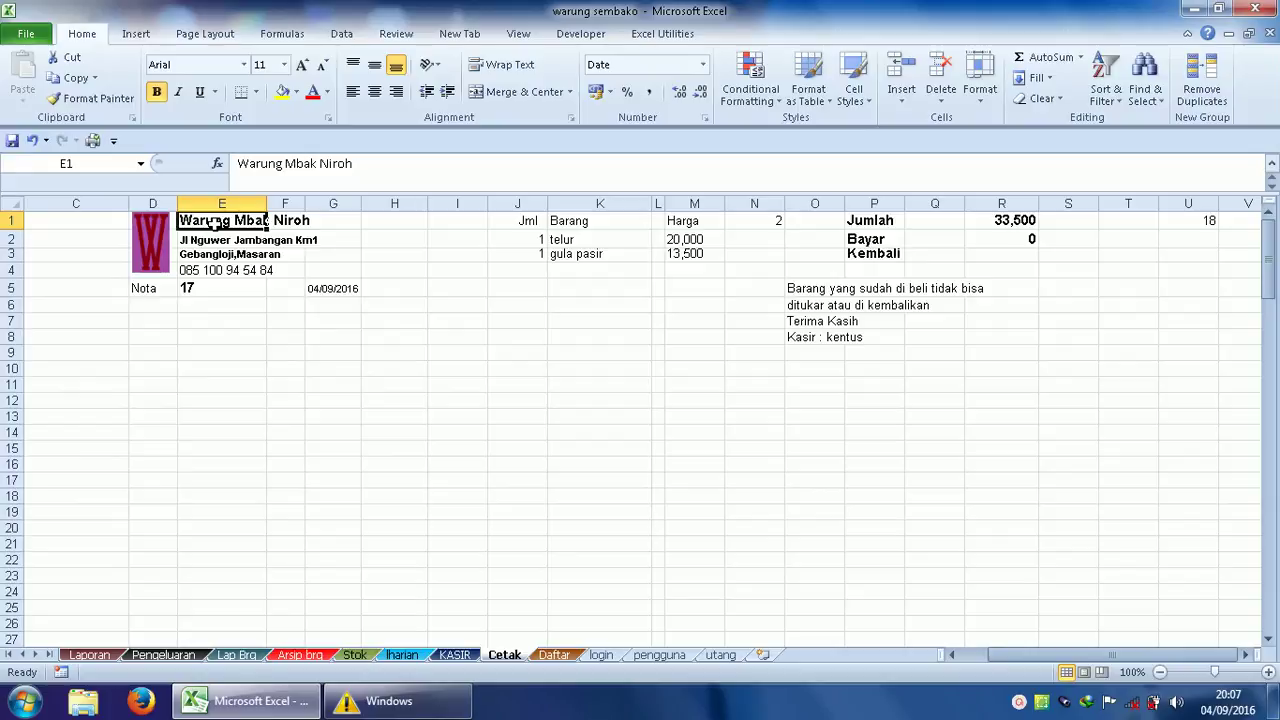
pyautogui.write('toko siapa')
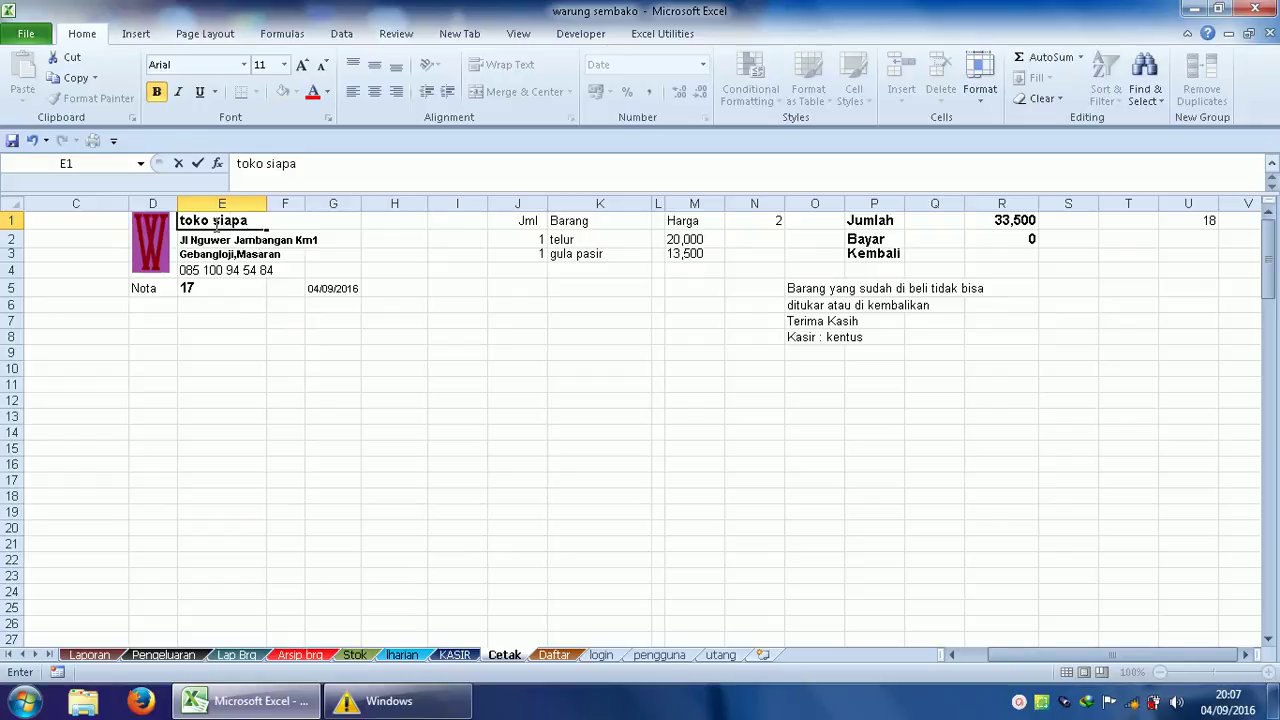
pyautogui.click(233, 244)
# Check the header address lines, receipt number 17 and logo, then return to KASIR.
pyautogui.moveTo(224, 255); pyautogui.dragTo(221, 264)
pyautogui.click(221, 266)
pyautogui.click(206, 289)
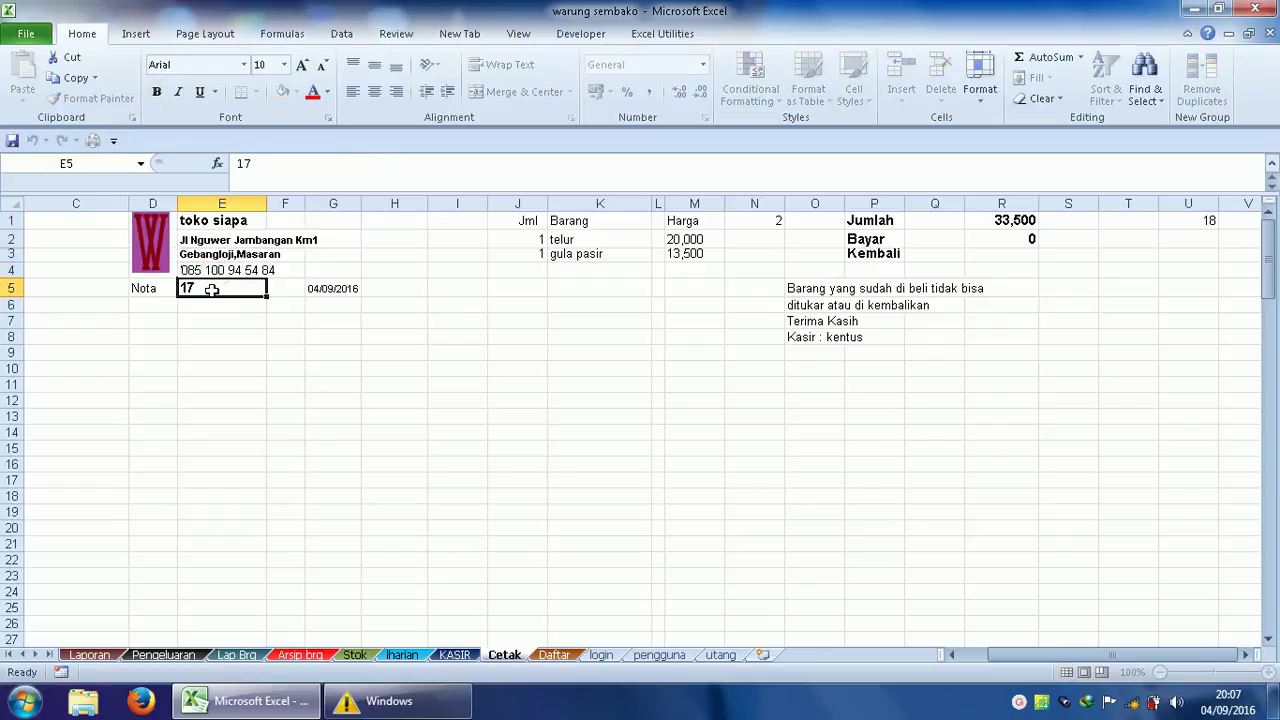
pyautogui.click(155, 260)
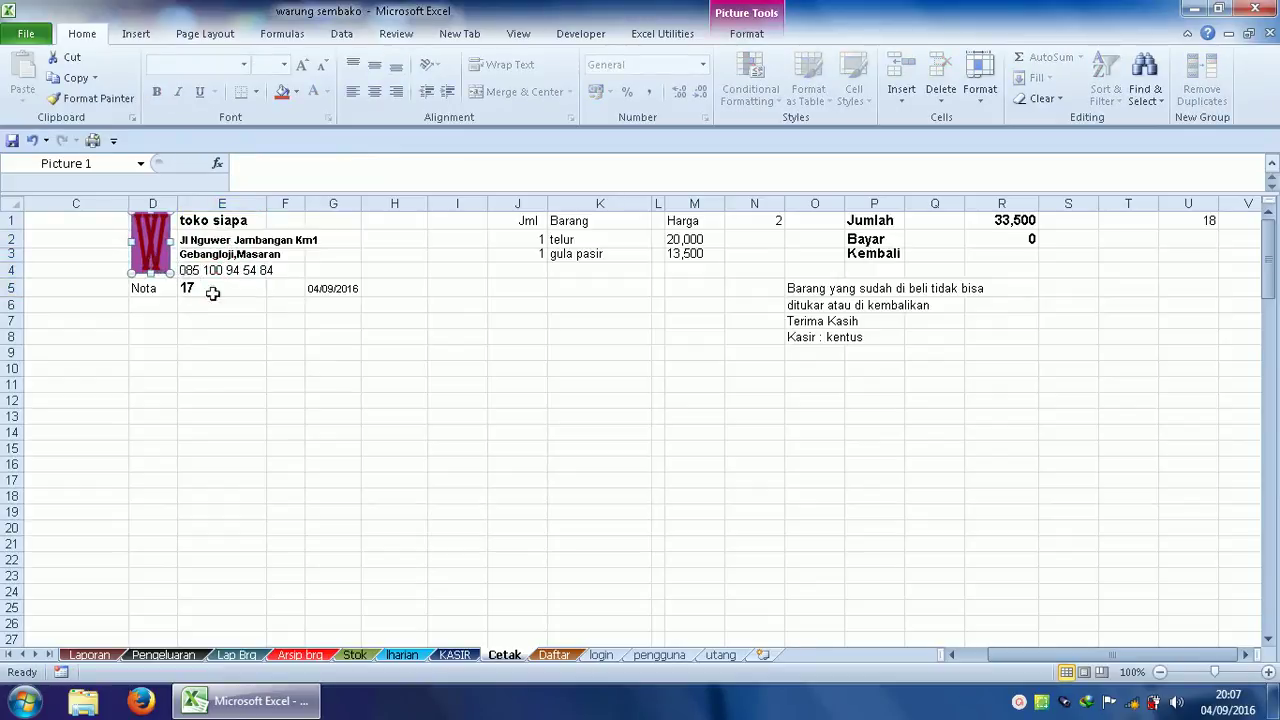
pyautogui.click(455, 656)
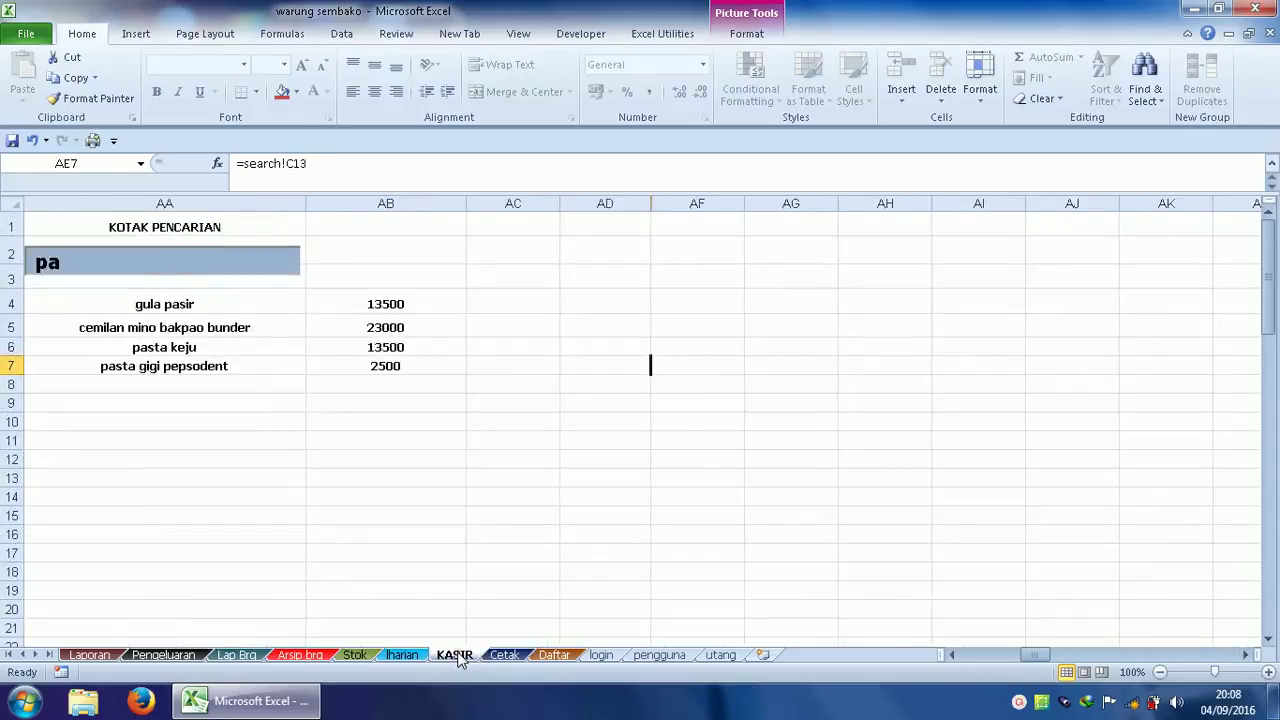
# Clear the daily sales rows A4:G13 on the Iharian sheet.
pyautogui.click(394, 656)
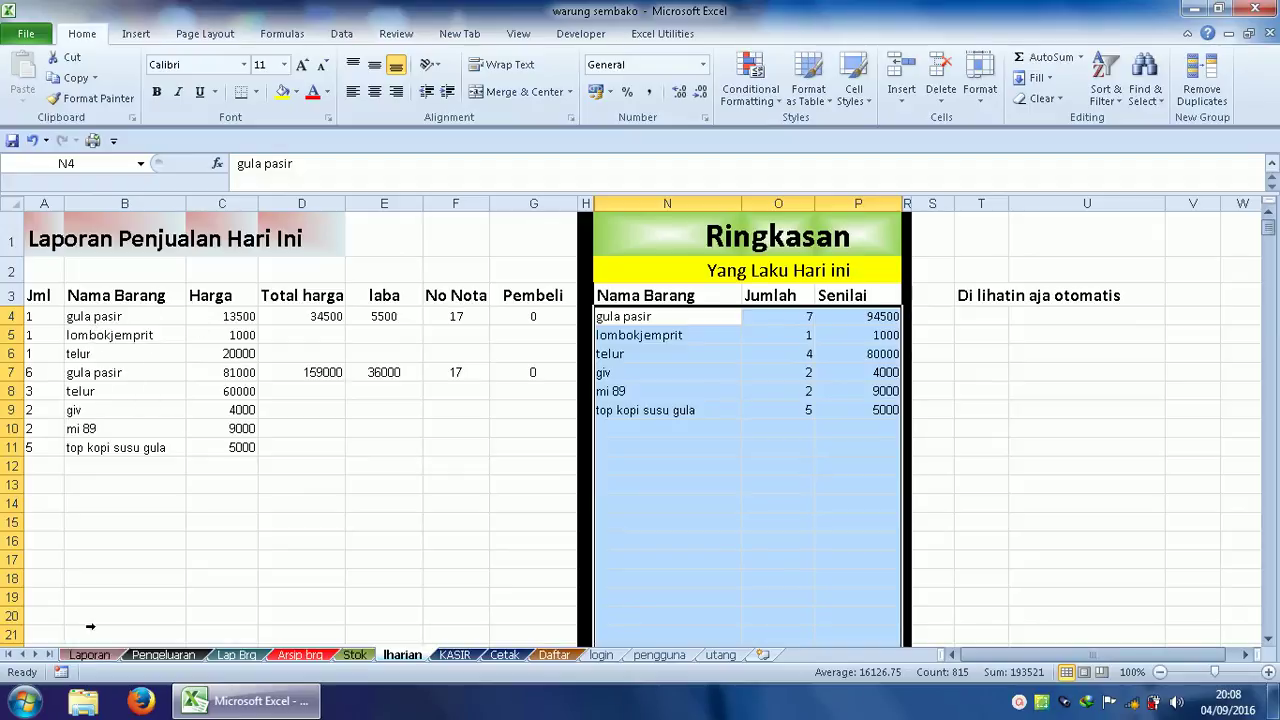
pyautogui.moveTo(28, 316); pyautogui.dragTo(504, 487)
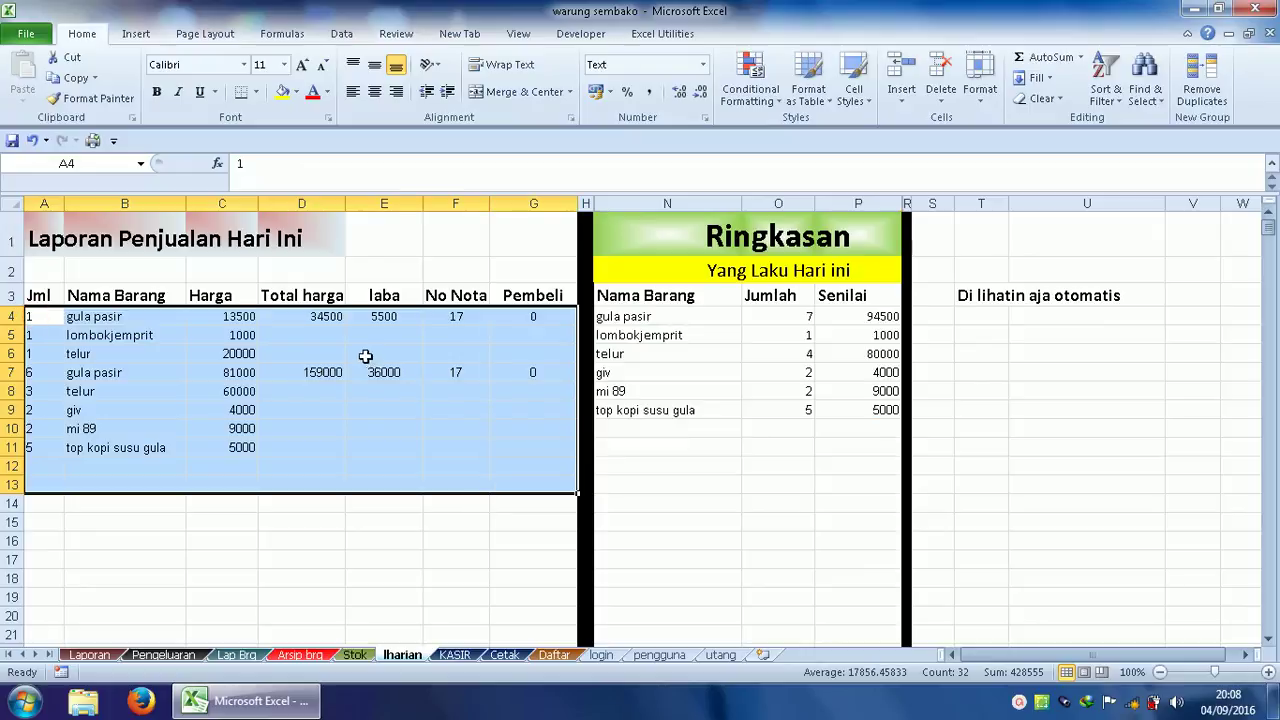
pyautogui.rightClick(364, 356)
pyautogui.click(434, 189)
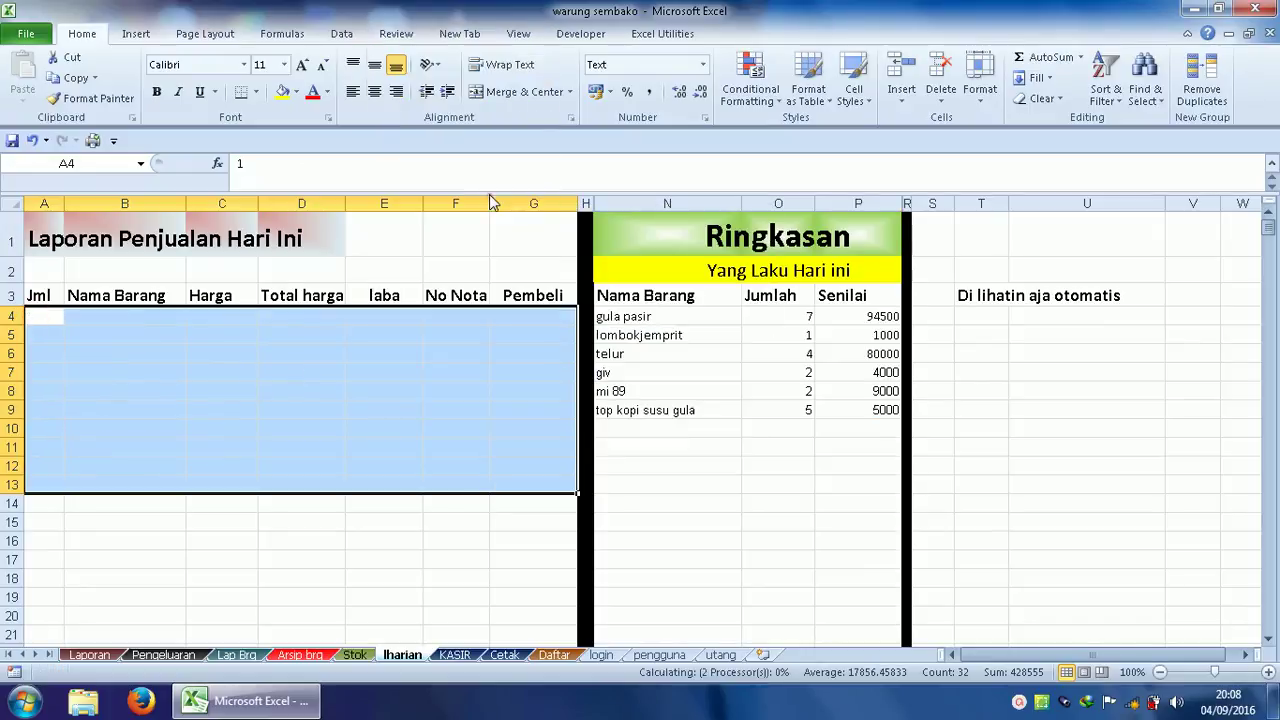
# Clear the Ringkasan summary values in N4:P13, then go to KASIR.
pyautogui.moveTo(618, 316); pyautogui.dragTo(851, 477)
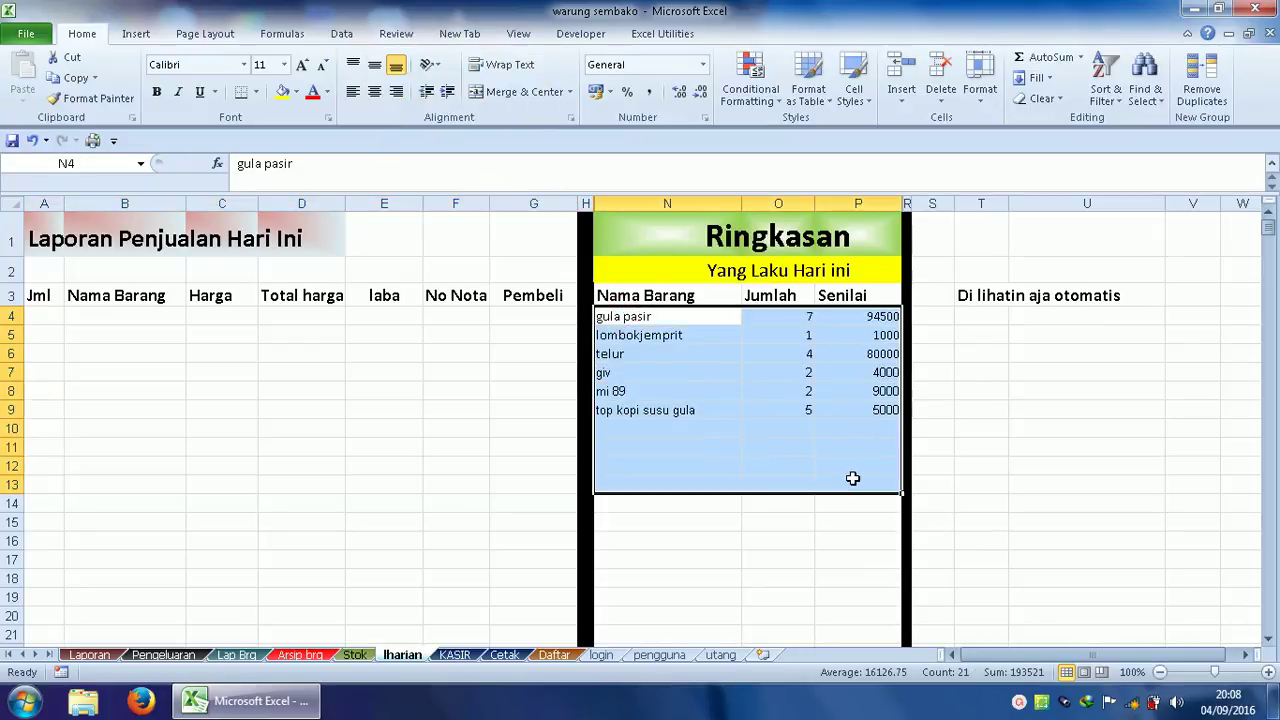
pyautogui.rightClick(820, 410)
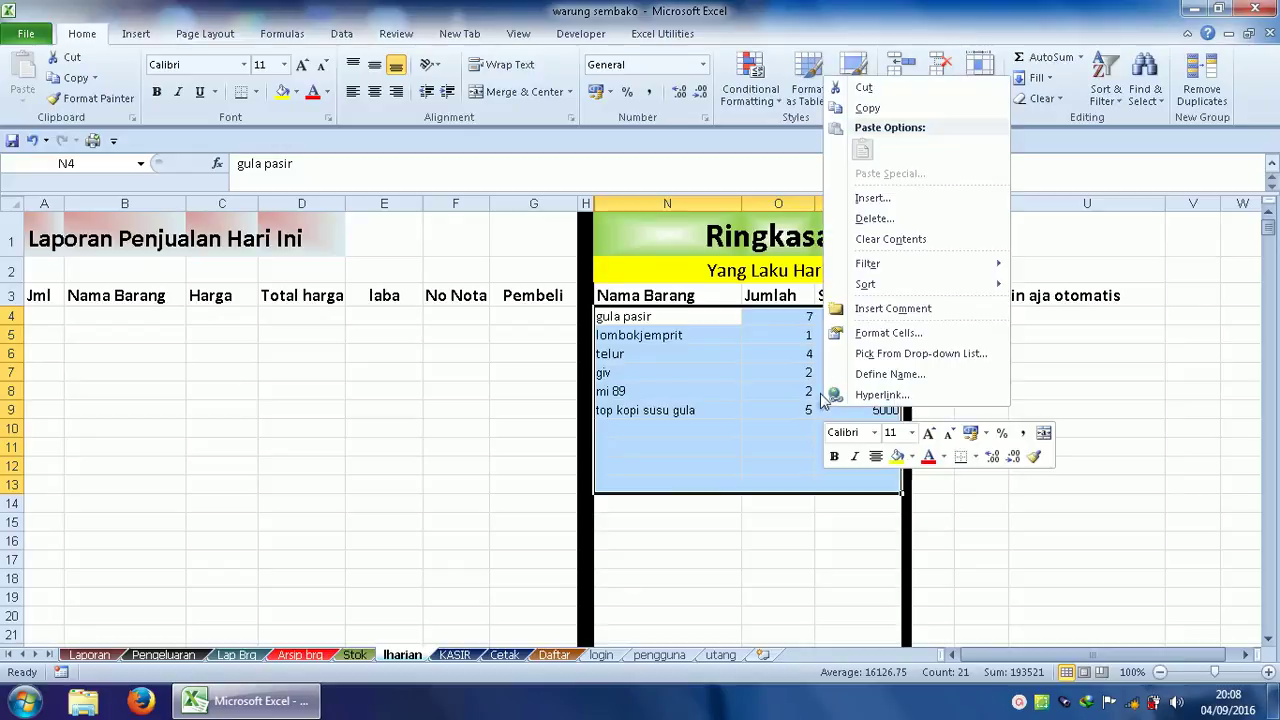
pyautogui.click(890, 240)
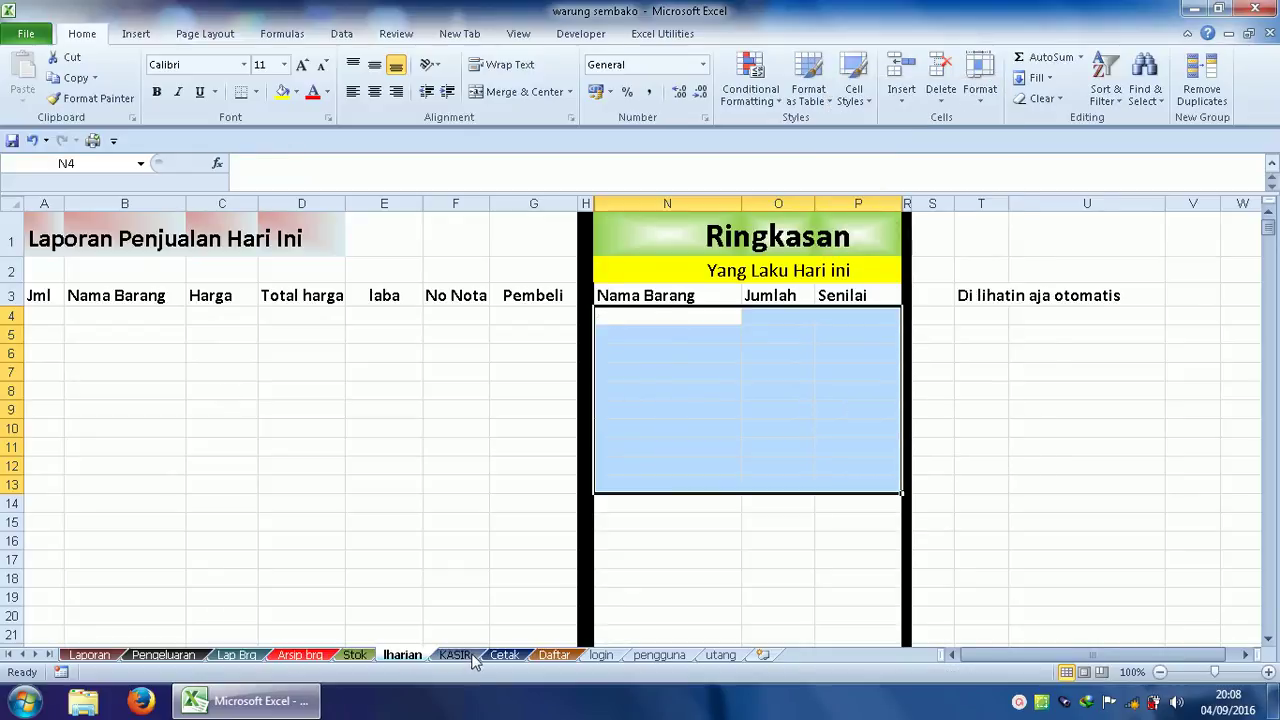
pyautogui.click(456, 655)
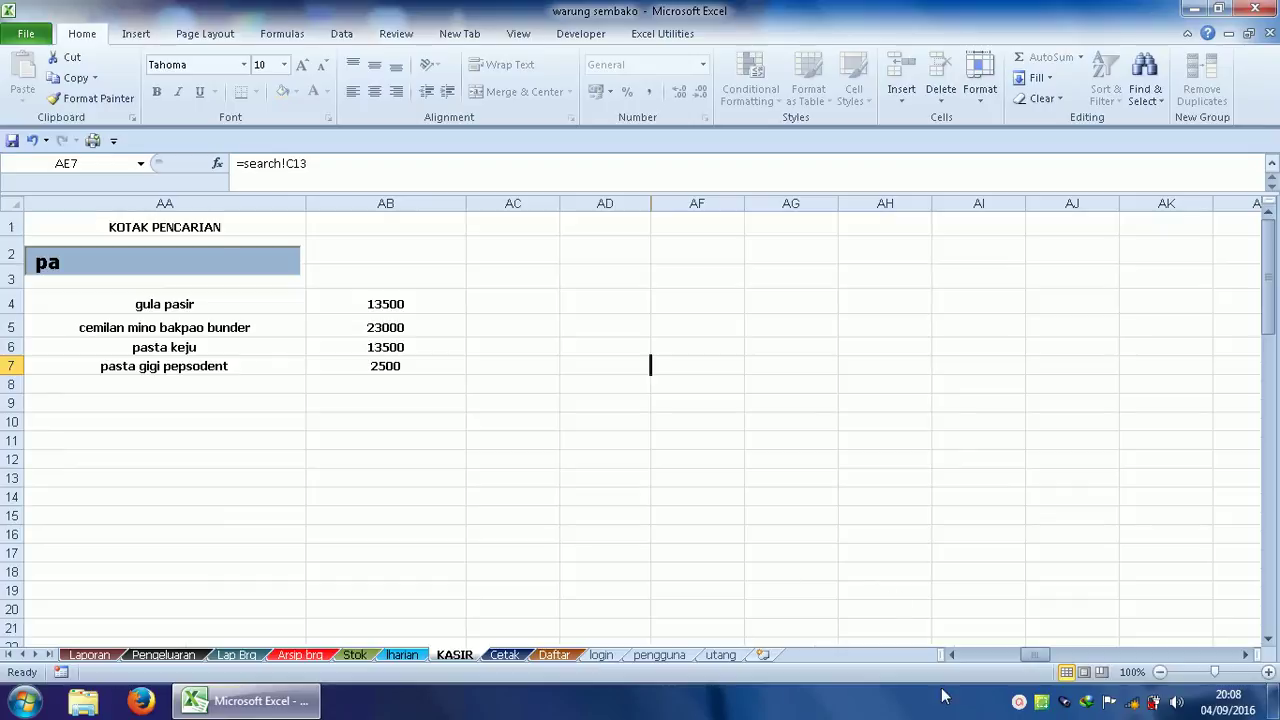
# Add giv as the third item in A8, raising the KASIR total to 35,500.
pyautogui.moveTo(1030, 657); pyautogui.dragTo(956, 655)
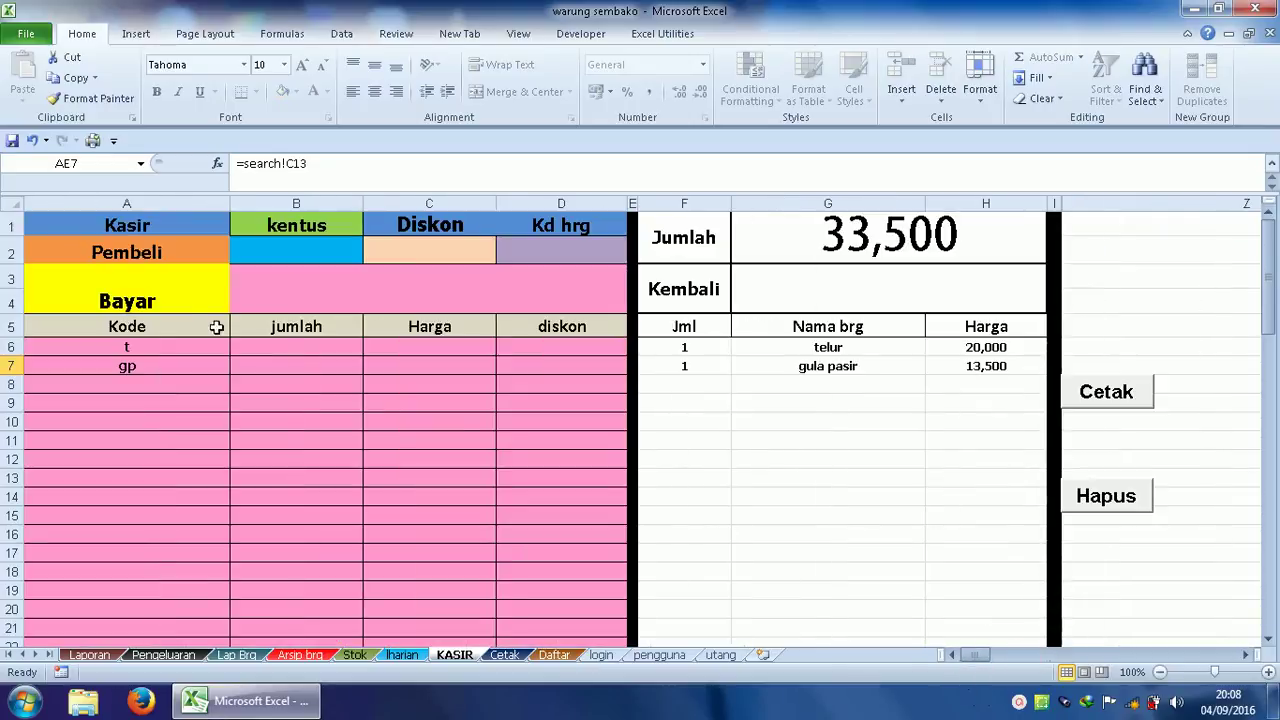
pyautogui.click(129, 387)
pyautogui.write('giv')
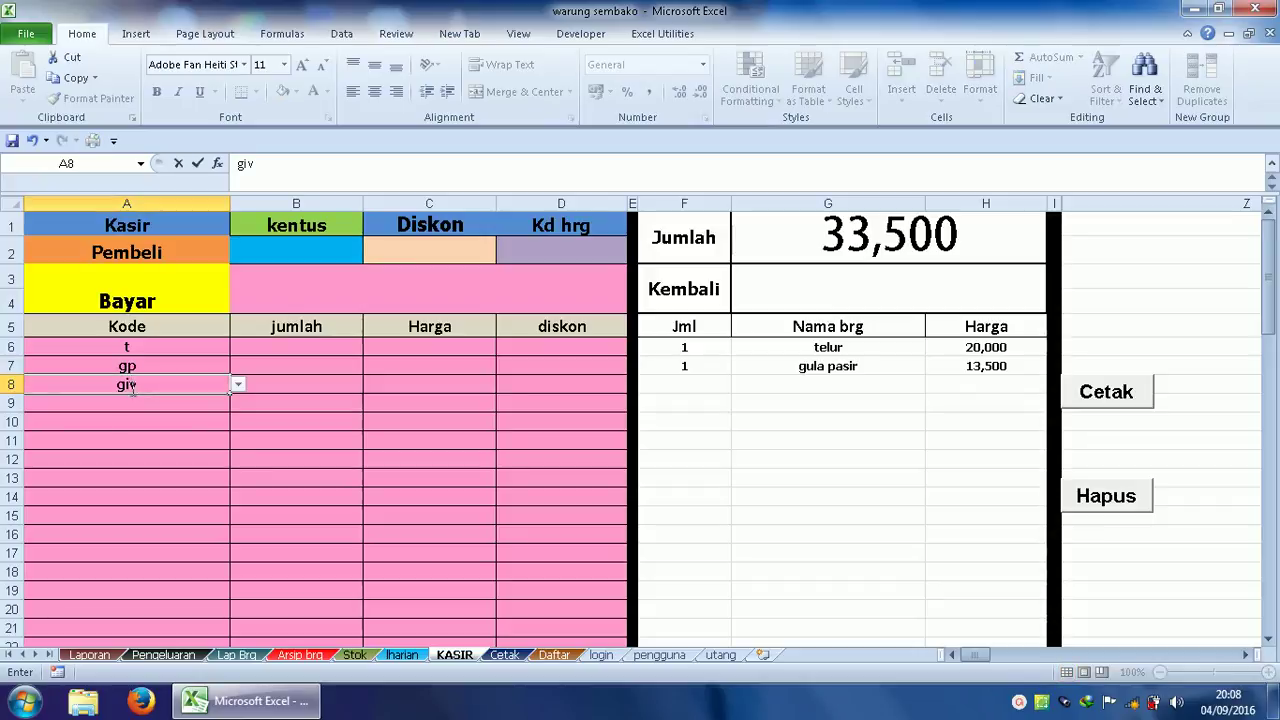
pyautogui.press('Return')
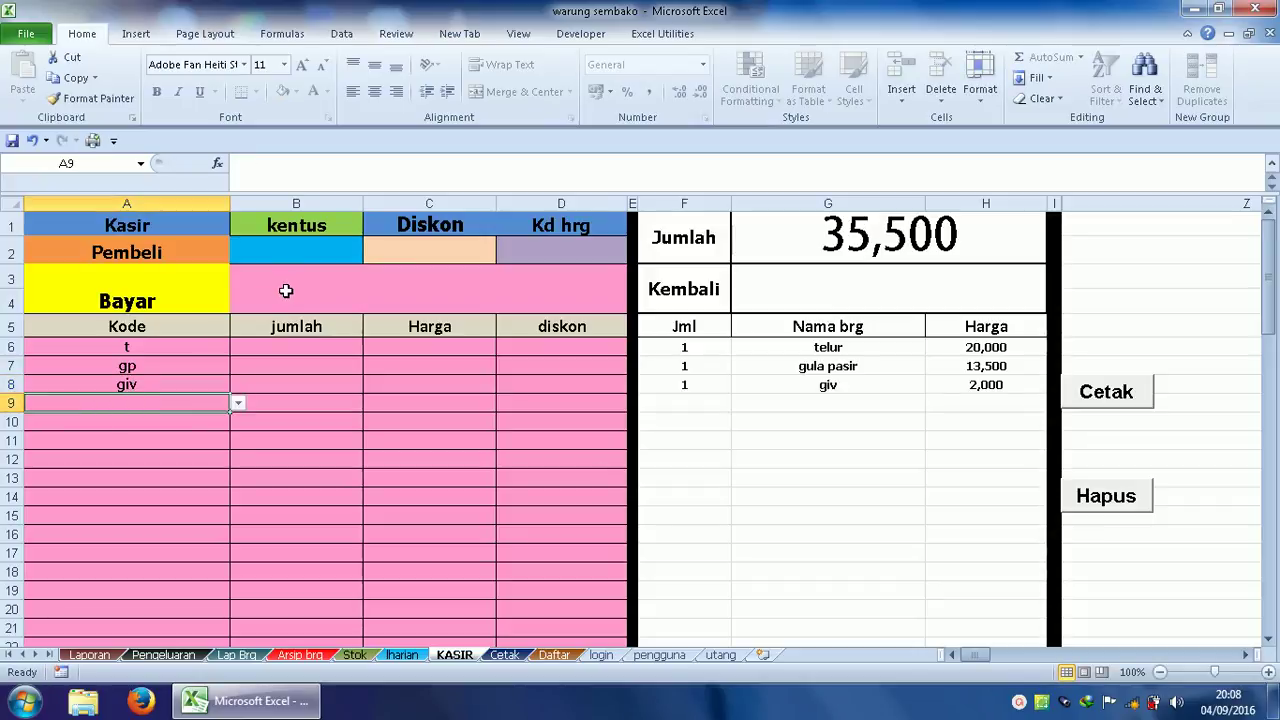
# Enter 50000 as the payment in the Bayar cell B3.
pyautogui.click(285, 290)
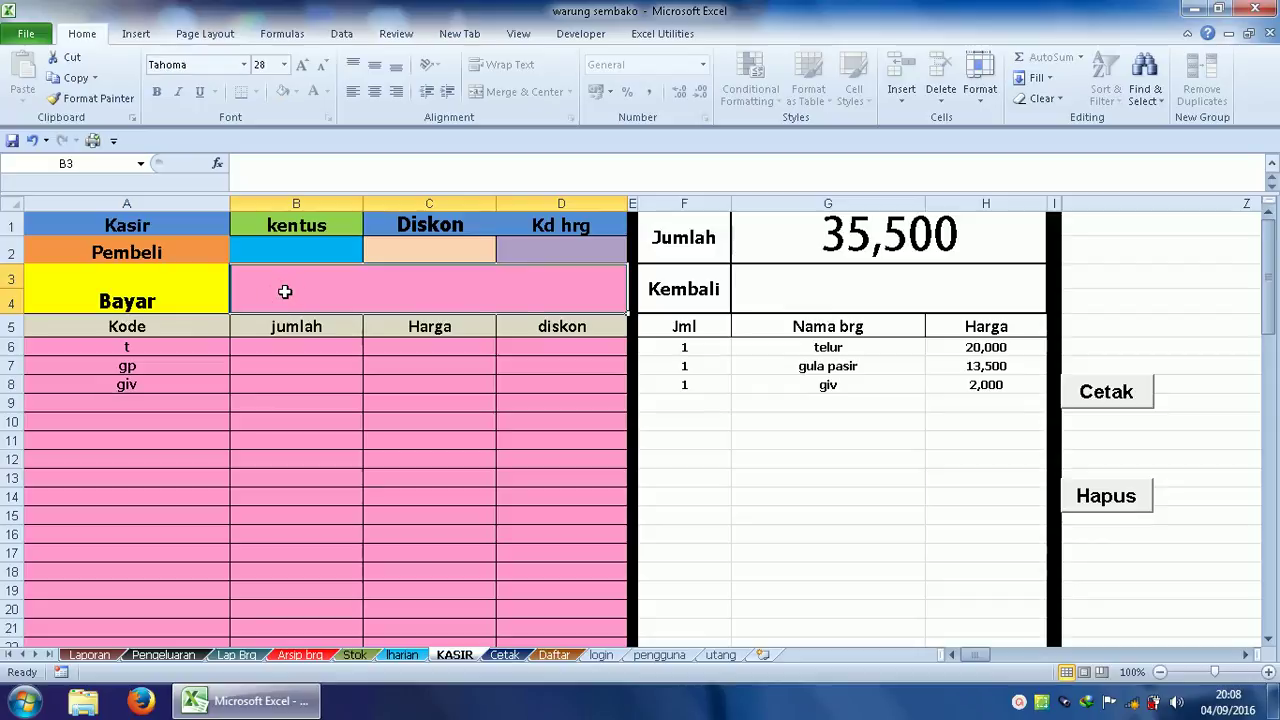
pyautogui.write('50000')
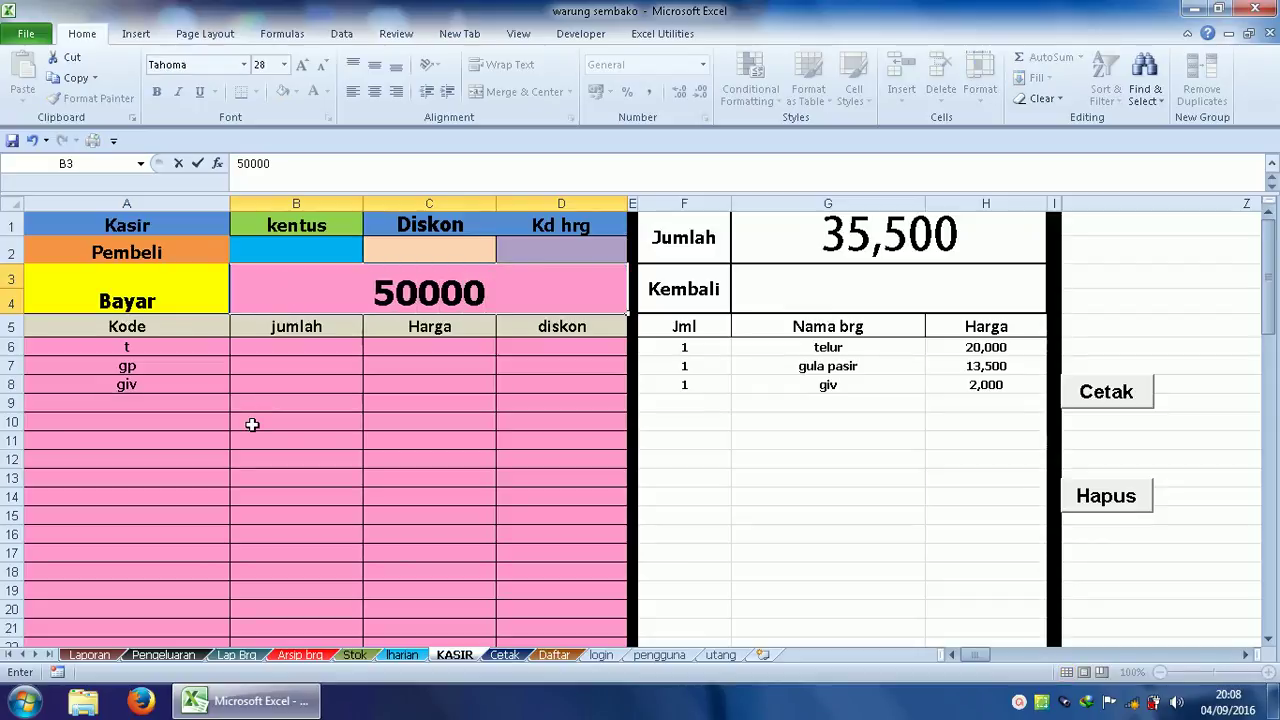
pyautogui.click(252, 426)
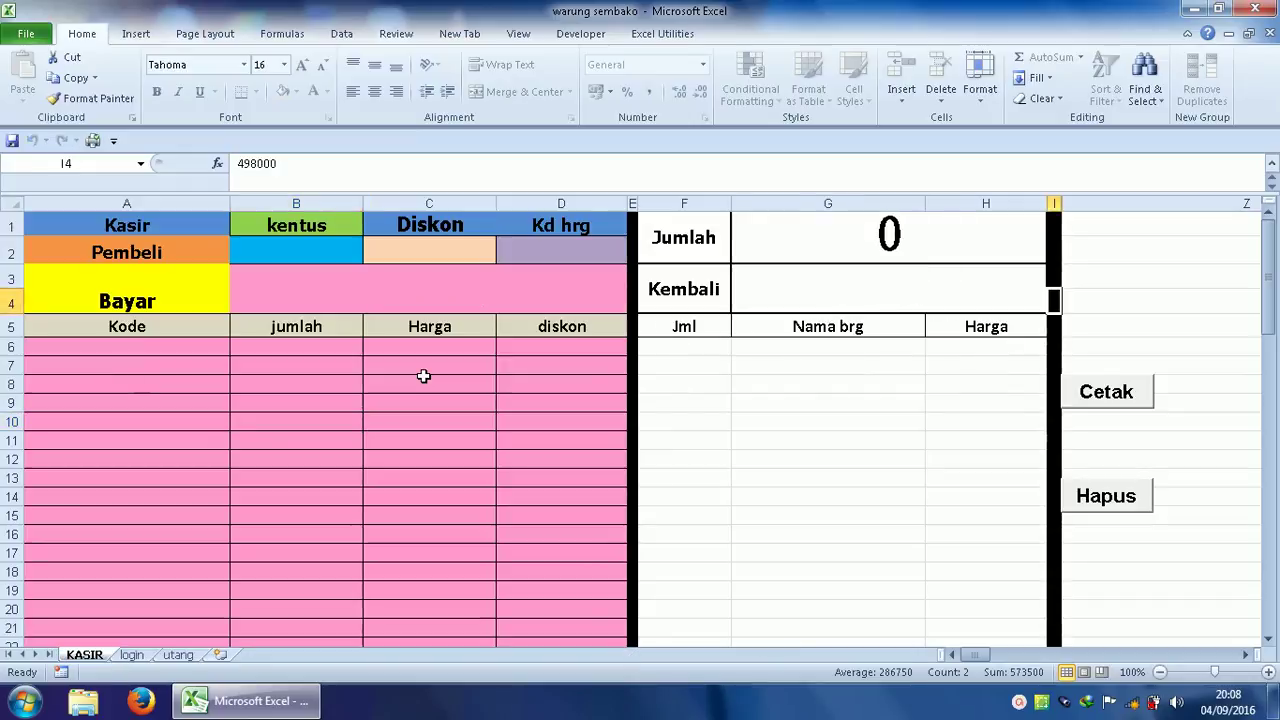
# Start a new sale with item codes t, gp and giv in A6:A8.
pyautogui.click(141, 355)
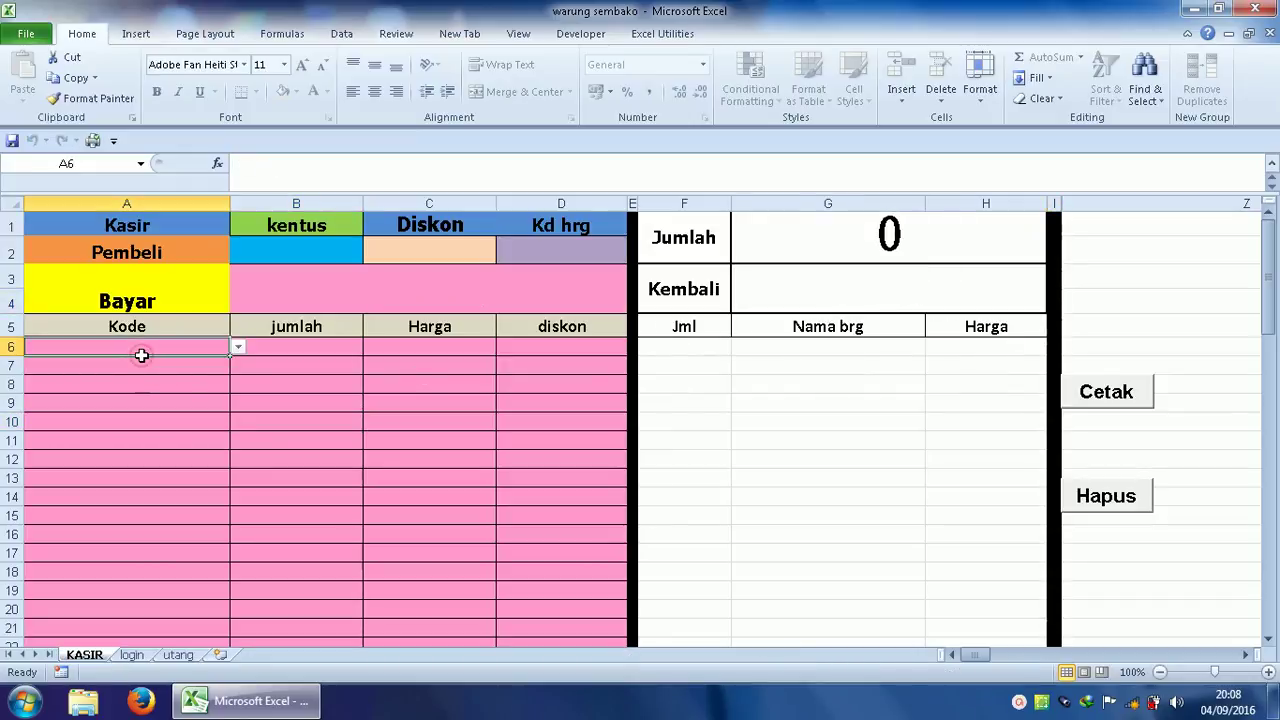
pyautogui.write('t')
pyautogui.press('Return')
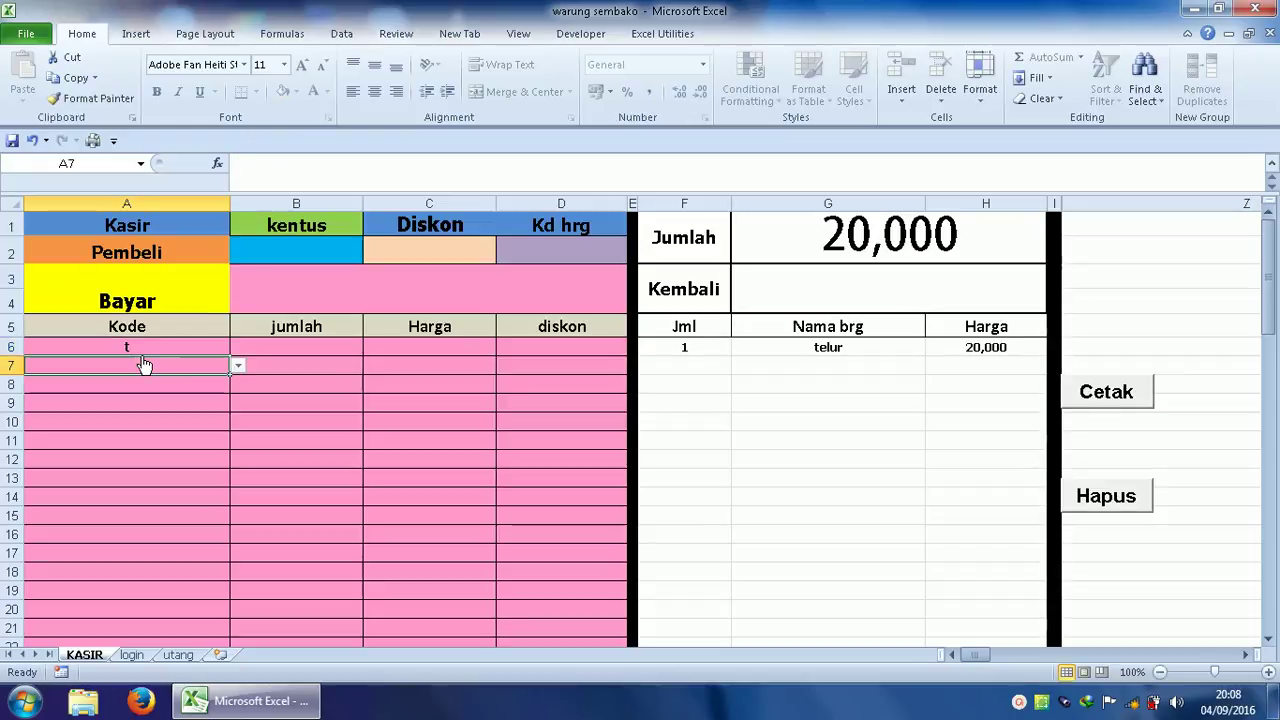
pyautogui.write('gp')
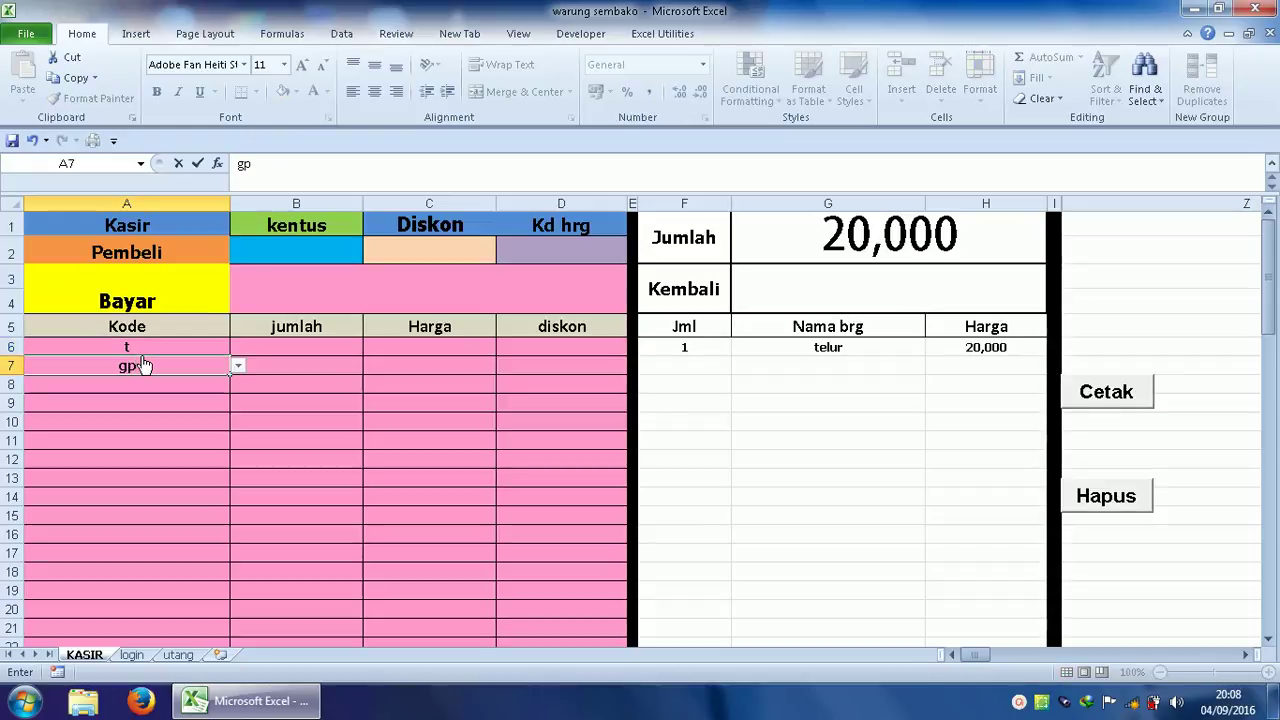
pyautogui.press('Return')
pyautogui.write('giv')
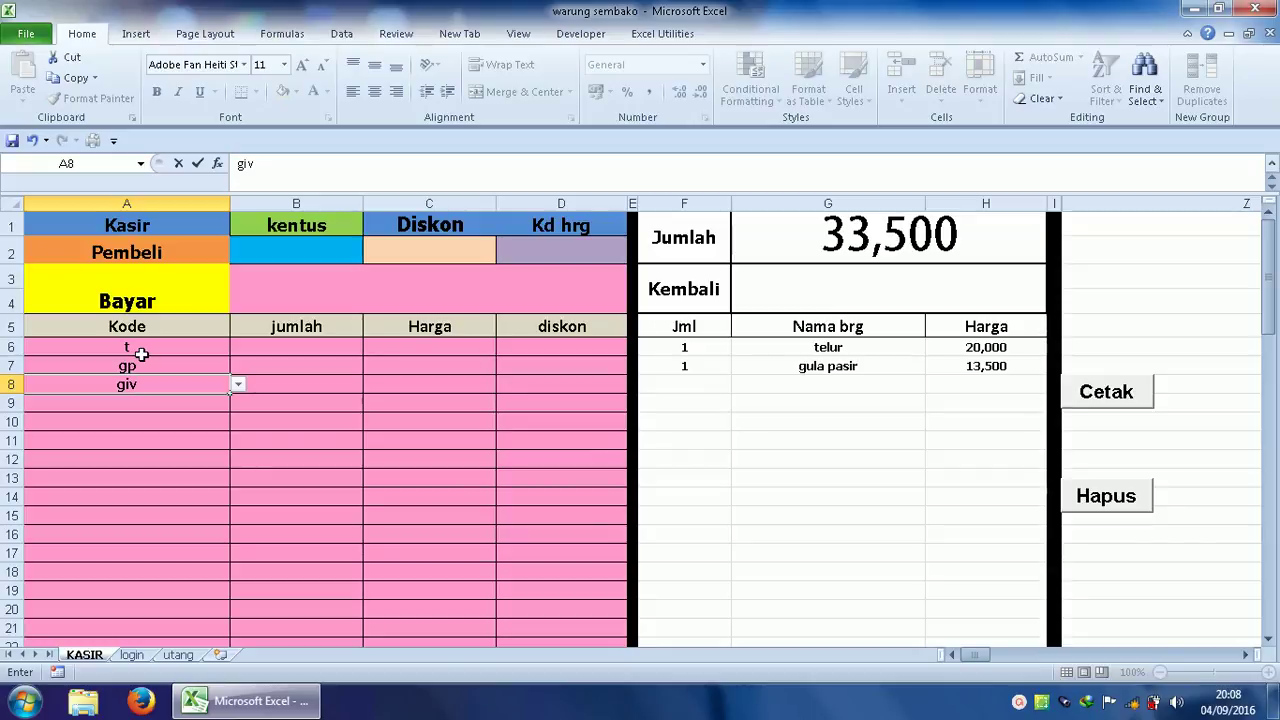
pyautogui.click(252, 343)
# Set quantities 4 for telur and 6 for gula pasir, and price giv at 8000.
pyautogui.write('4')
pyautogui.click(285, 372)
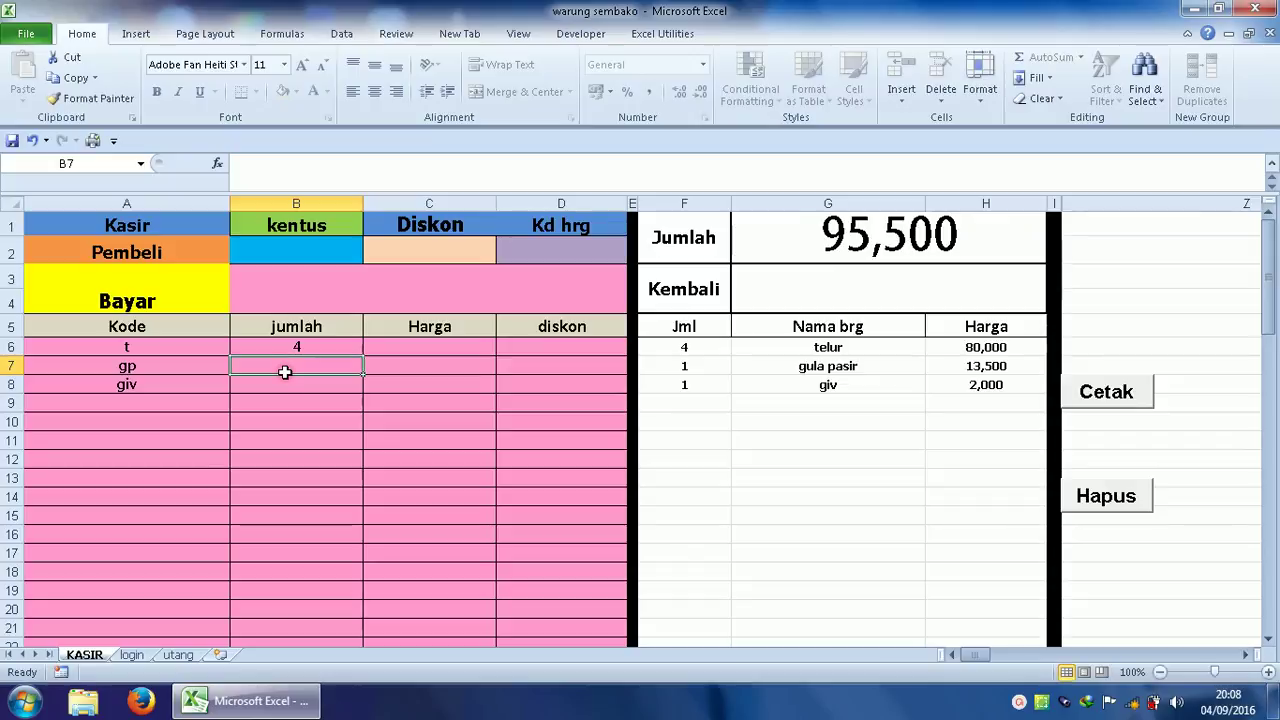
pyautogui.write('6')
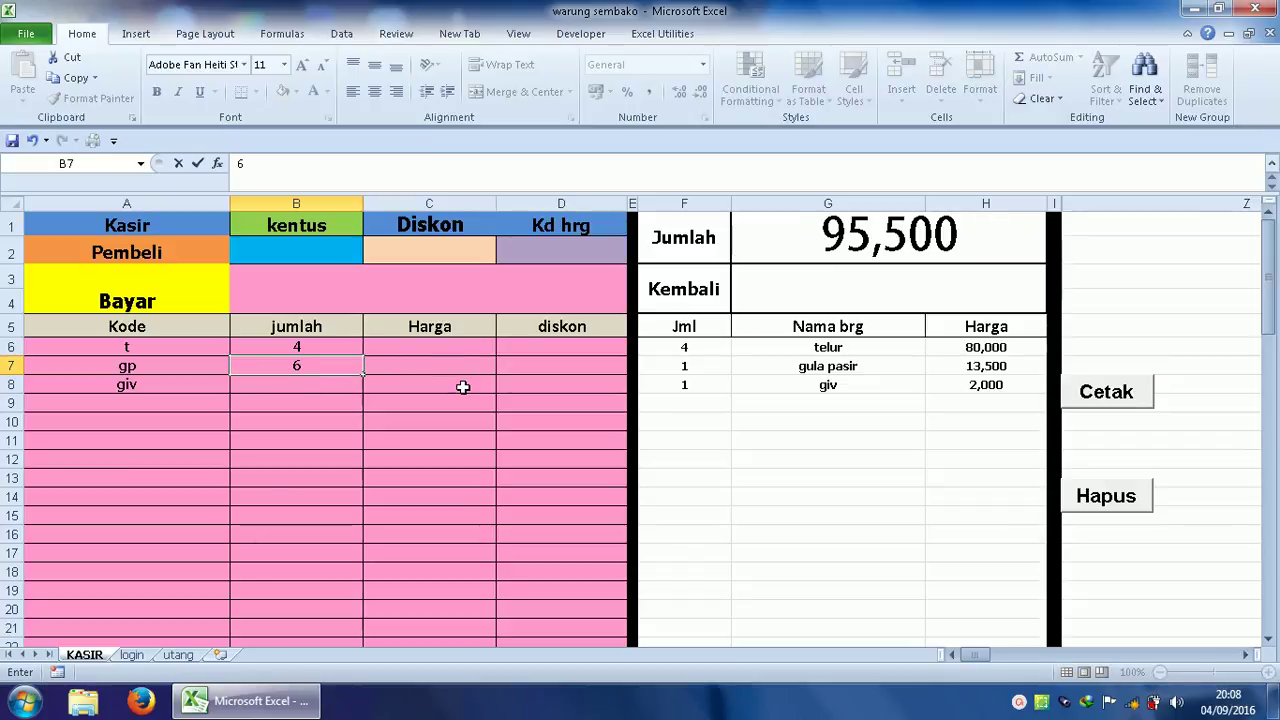
pyautogui.click(463, 387)
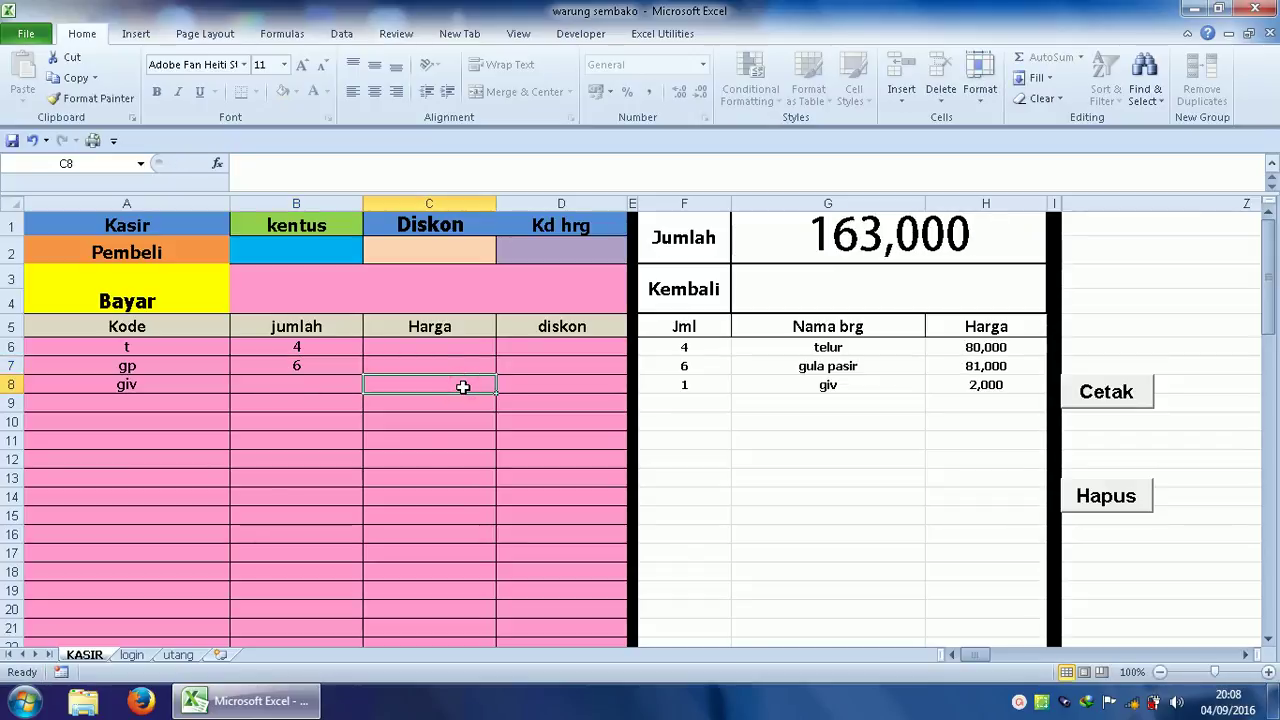
pyautogui.write('8000')
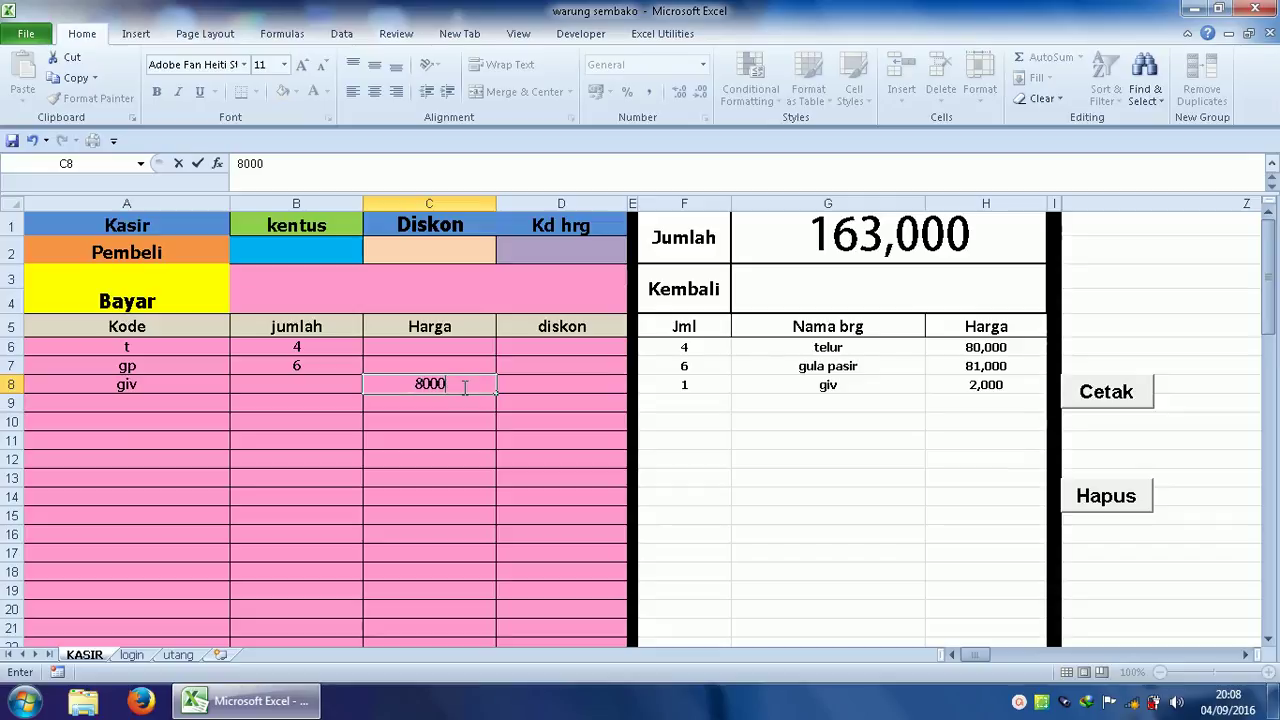
pyautogui.click(474, 405)
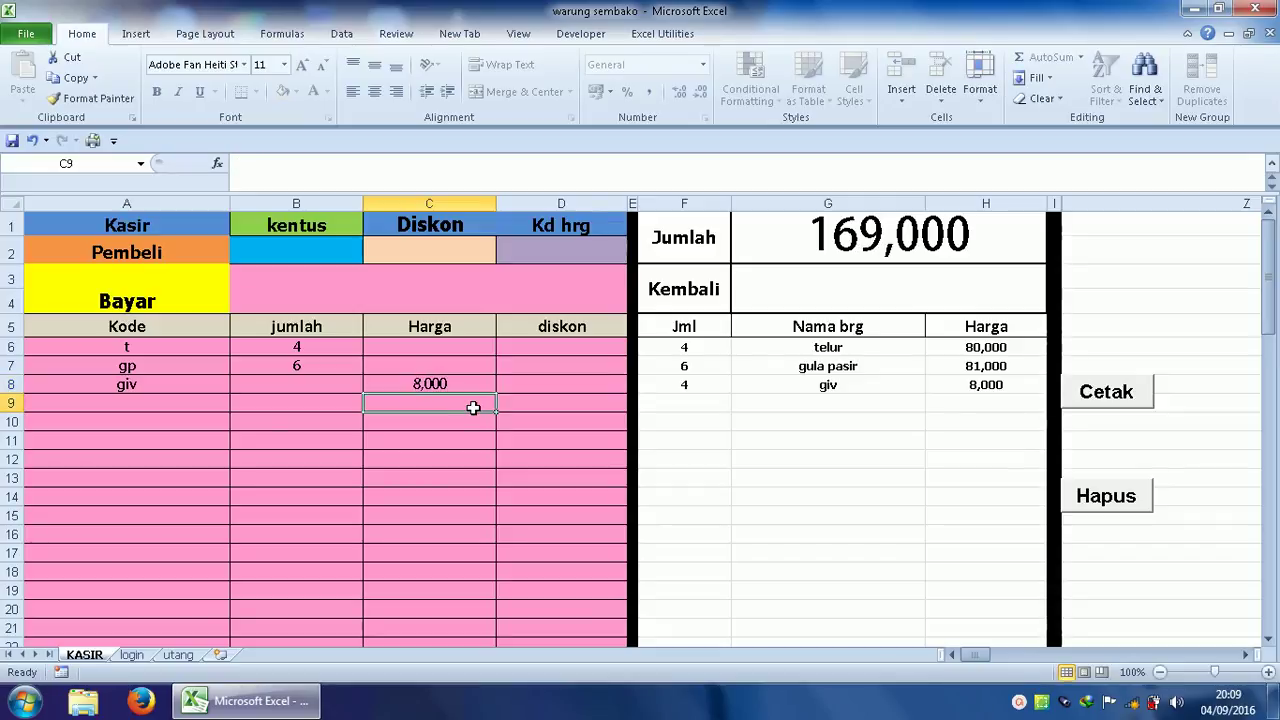
# Enter 200000 as the payment in Bayar, leaving 31,000 change.
pyautogui.click(329, 279)
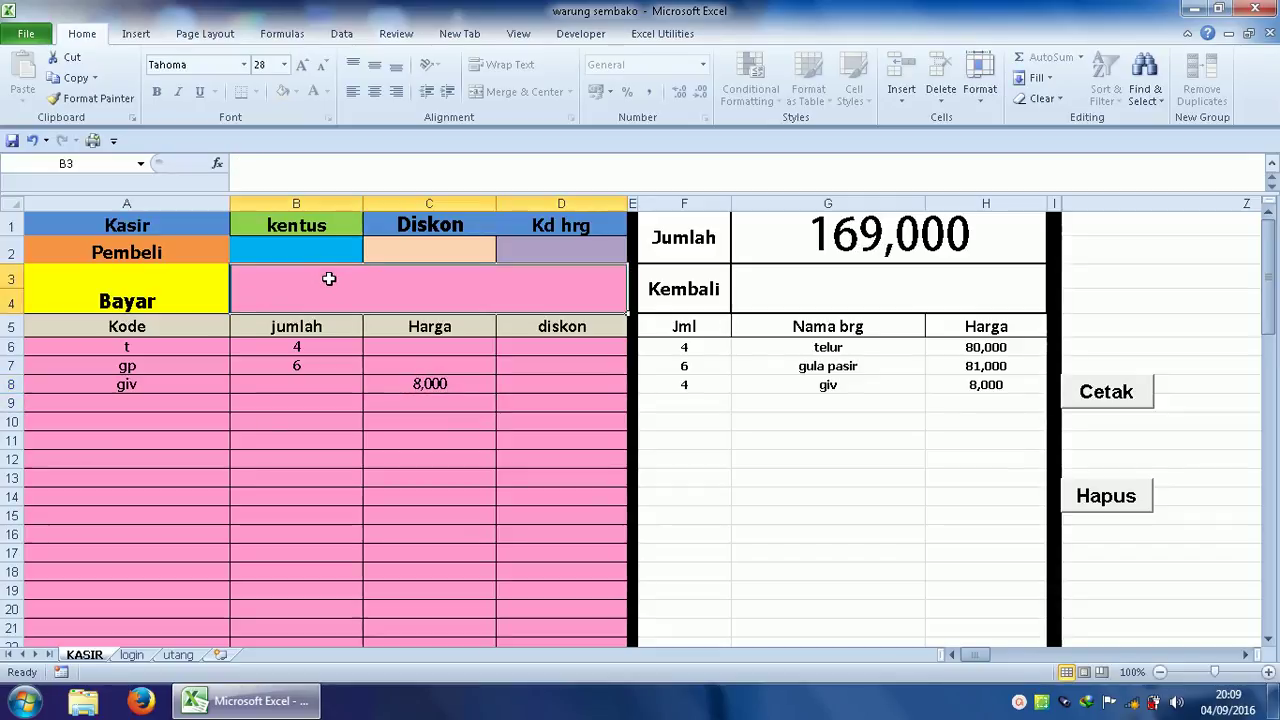
pyautogui.write('200000')
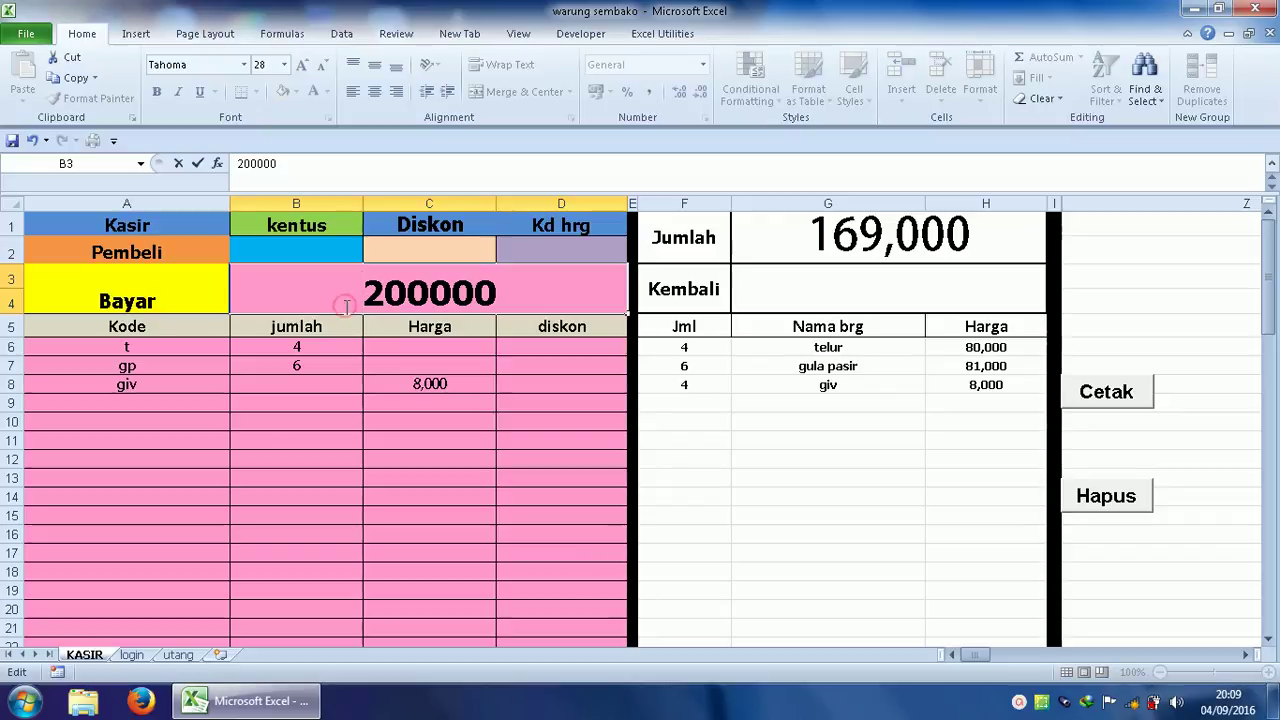
pyautogui.click(336, 335)
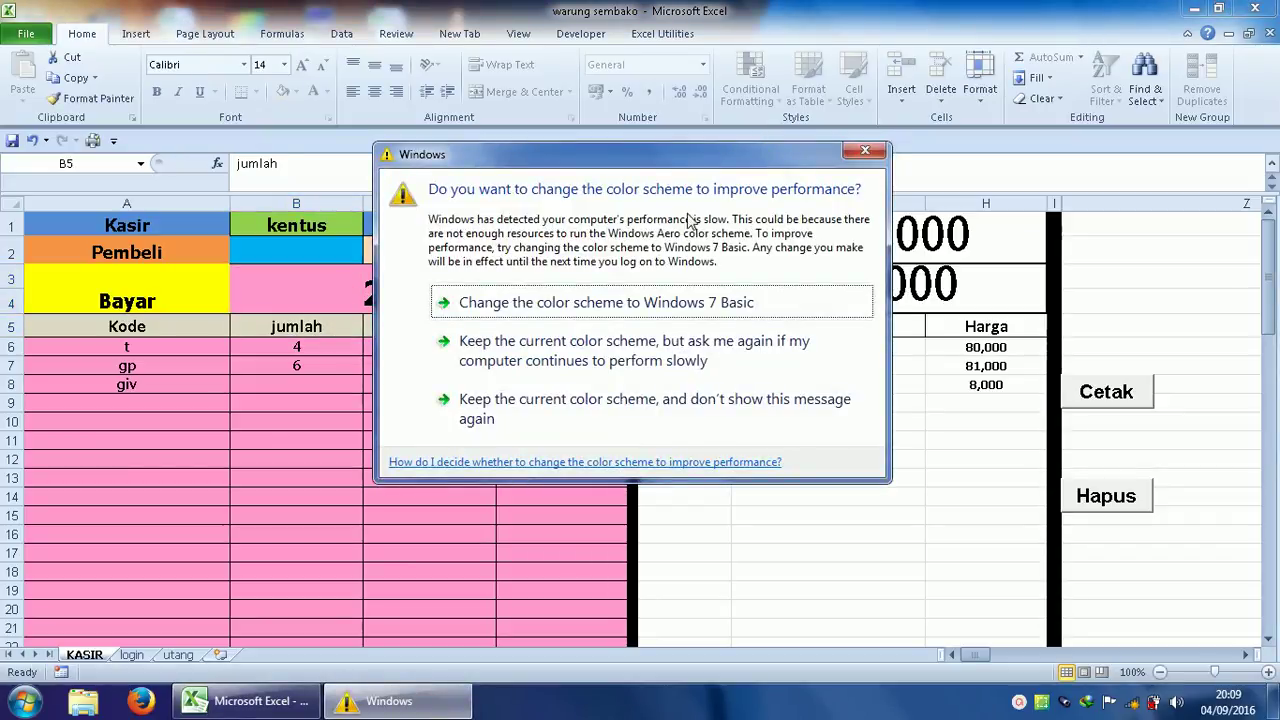
# Dismiss the colour-scheme prompt and bring up the Login admin dialog with Ctrl+L.
pyautogui.click(864, 150)
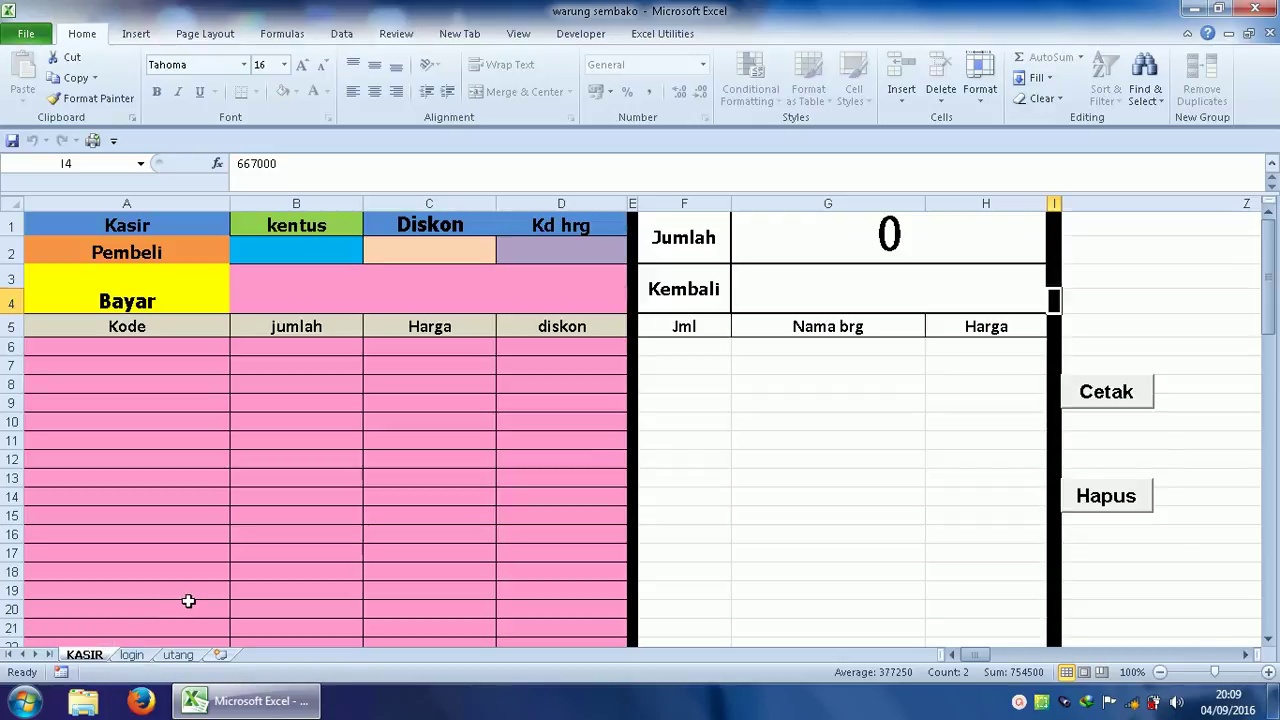
pyautogui.hotkey('ctrl', 'l')
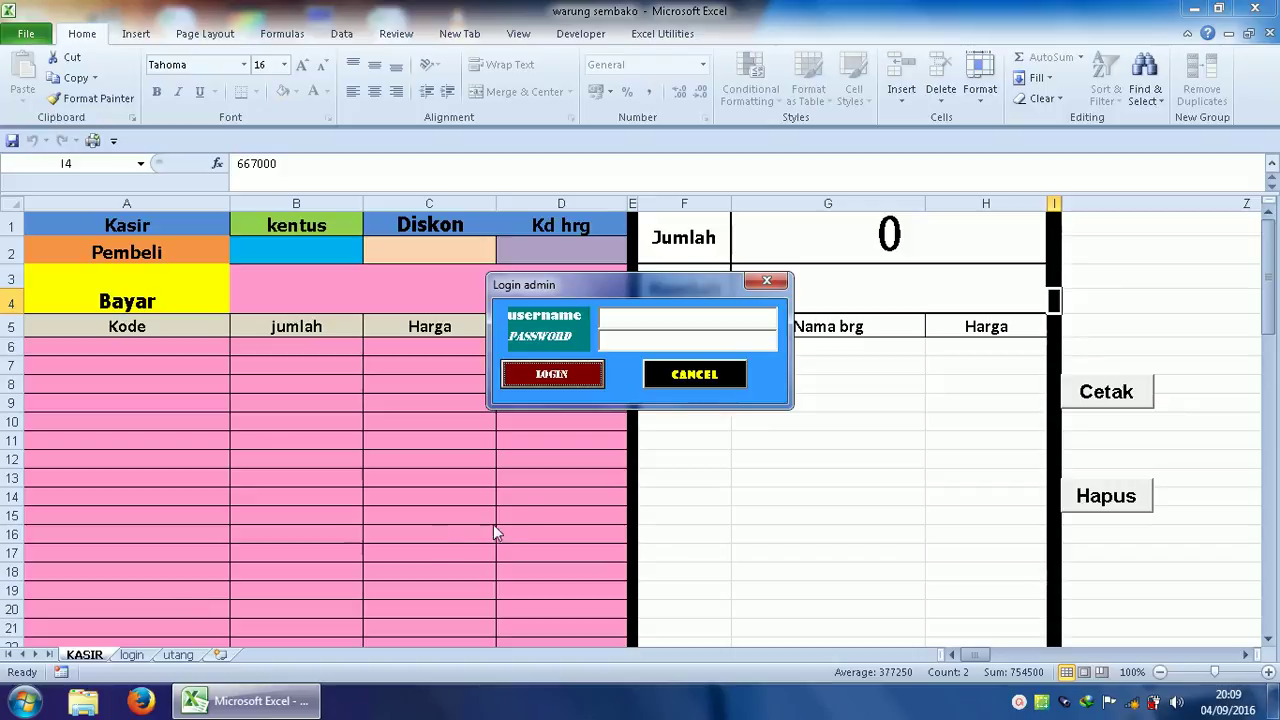
pyautogui.click(642, 324)
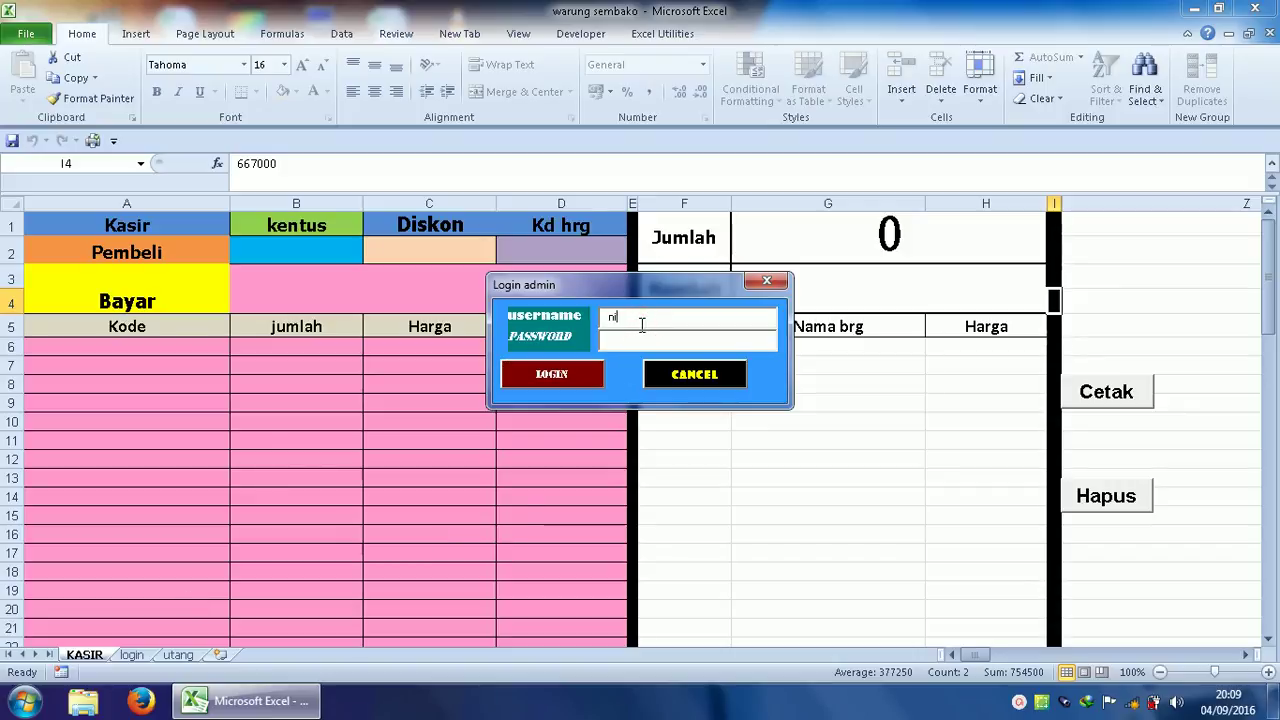
# Log in with the admin username and password and acknowledge the Login Sukses message.
pyautogui.write('niroh')
pyautogui.click(655, 340)
pyautogui.write('$$$$')
pyautogui.click(591, 372)
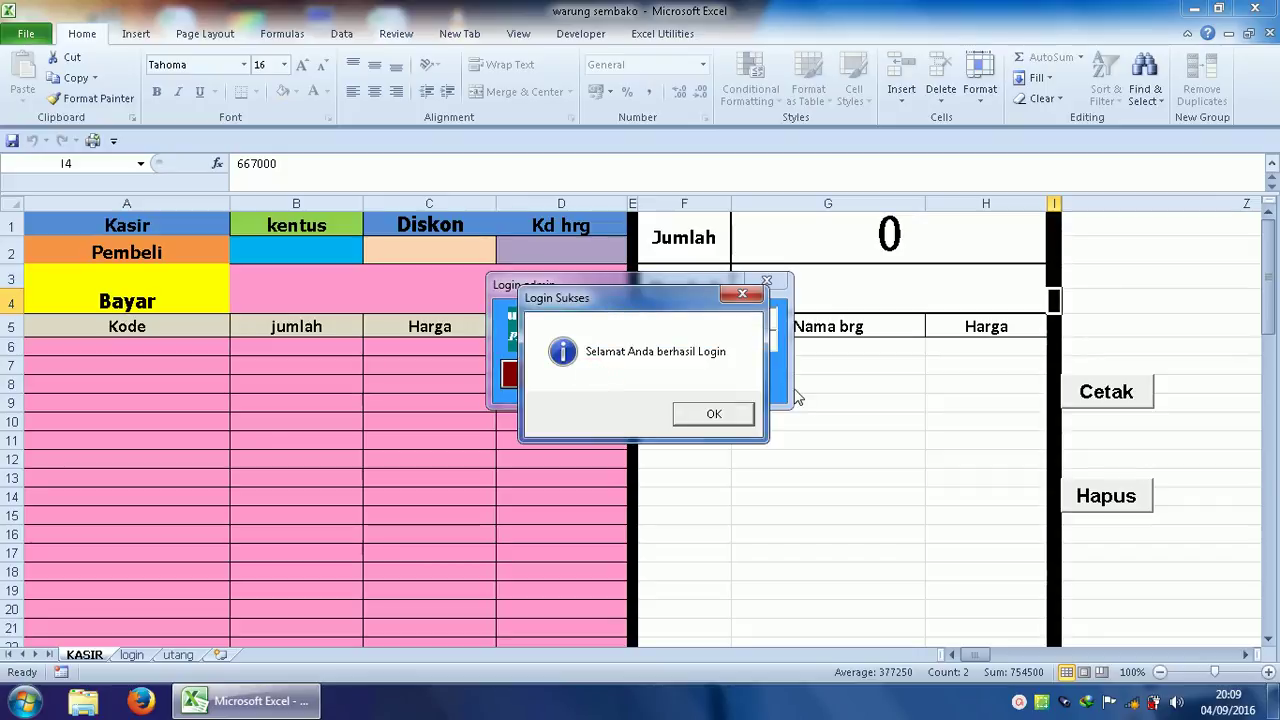
pyautogui.click(725, 418)
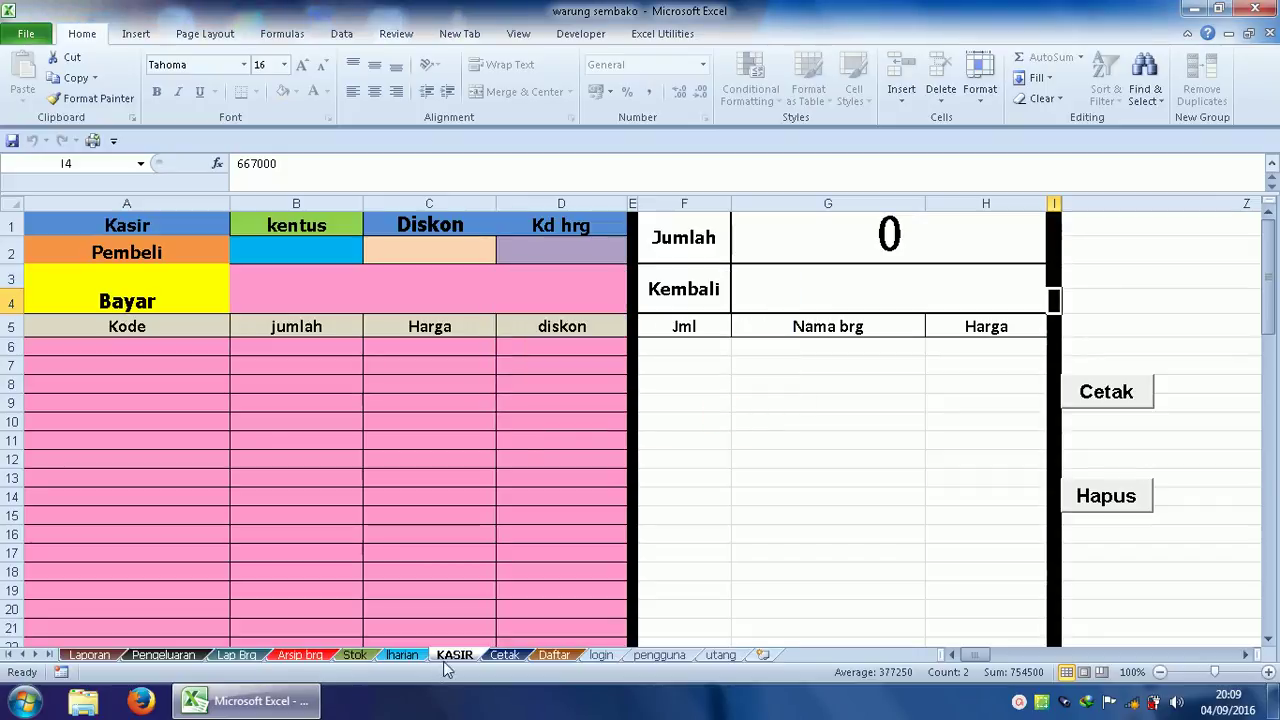
# Look through the Iharian and Arsip brg sheets, then switch to the Stok sheet.
pyautogui.click(402, 655)
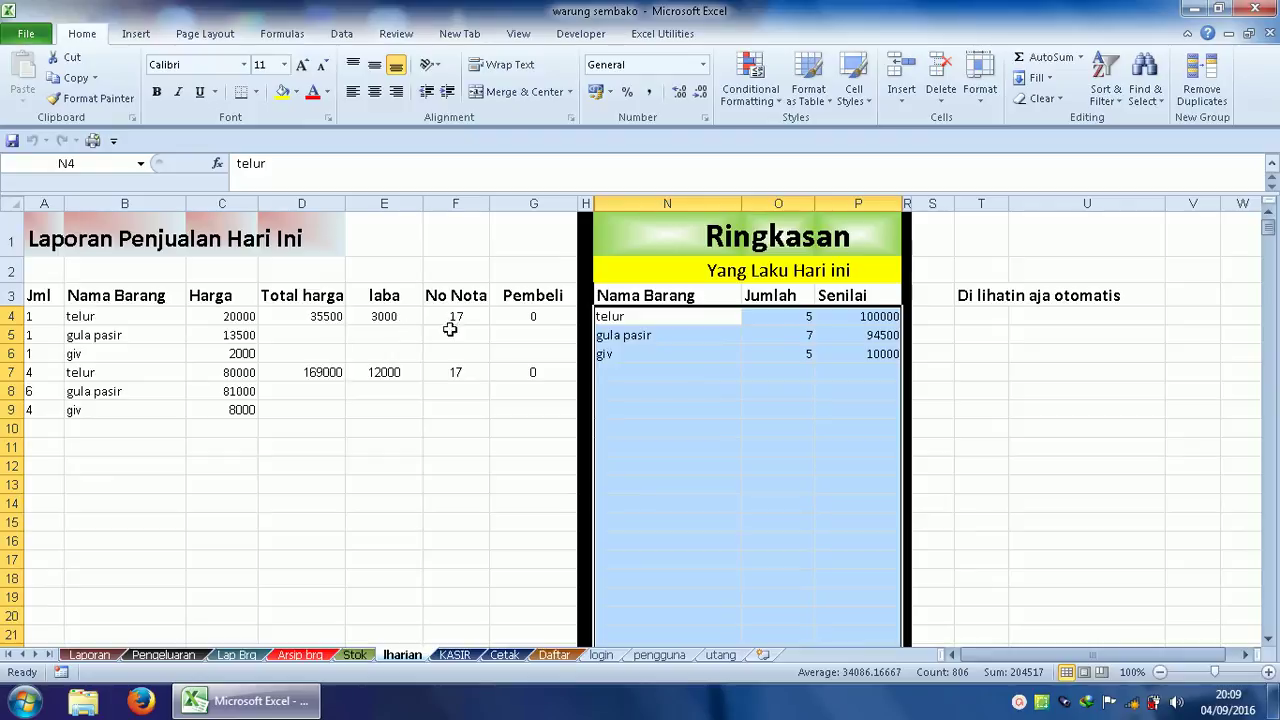
pyautogui.click(700, 391)
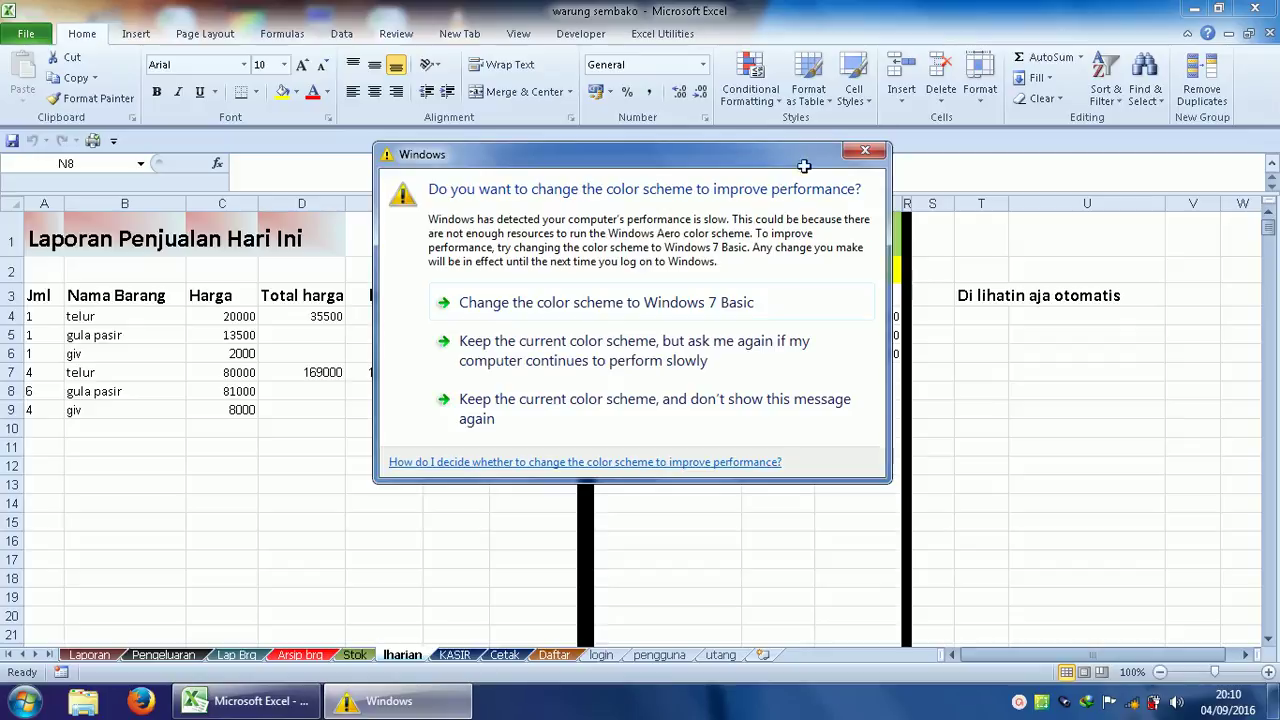
pyautogui.click(856, 153)
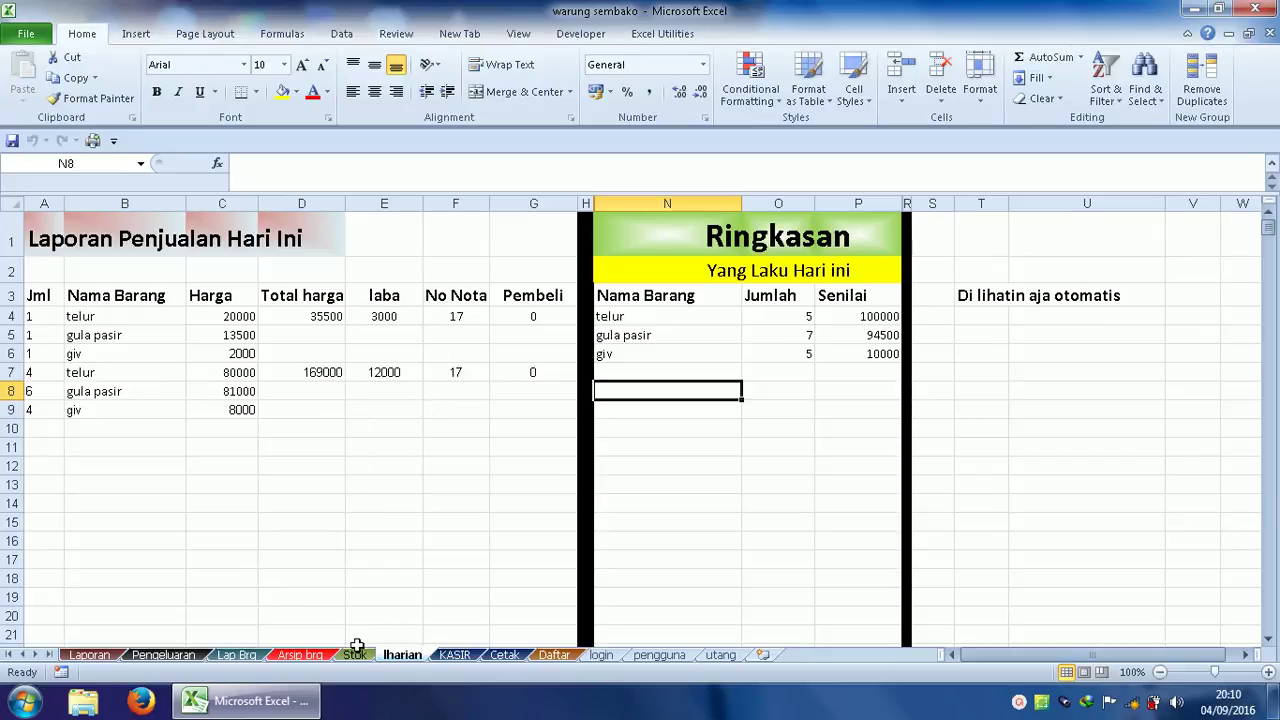
pyautogui.click(300, 655)
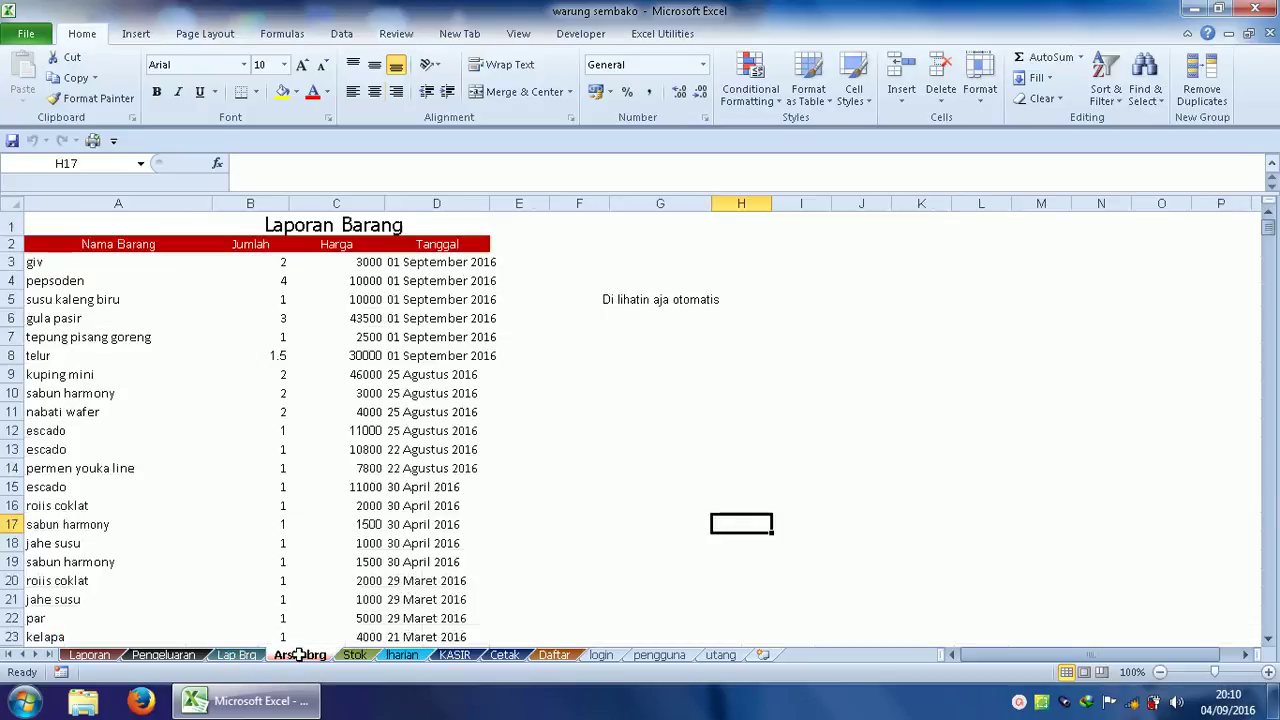
pyautogui.click(402, 655)
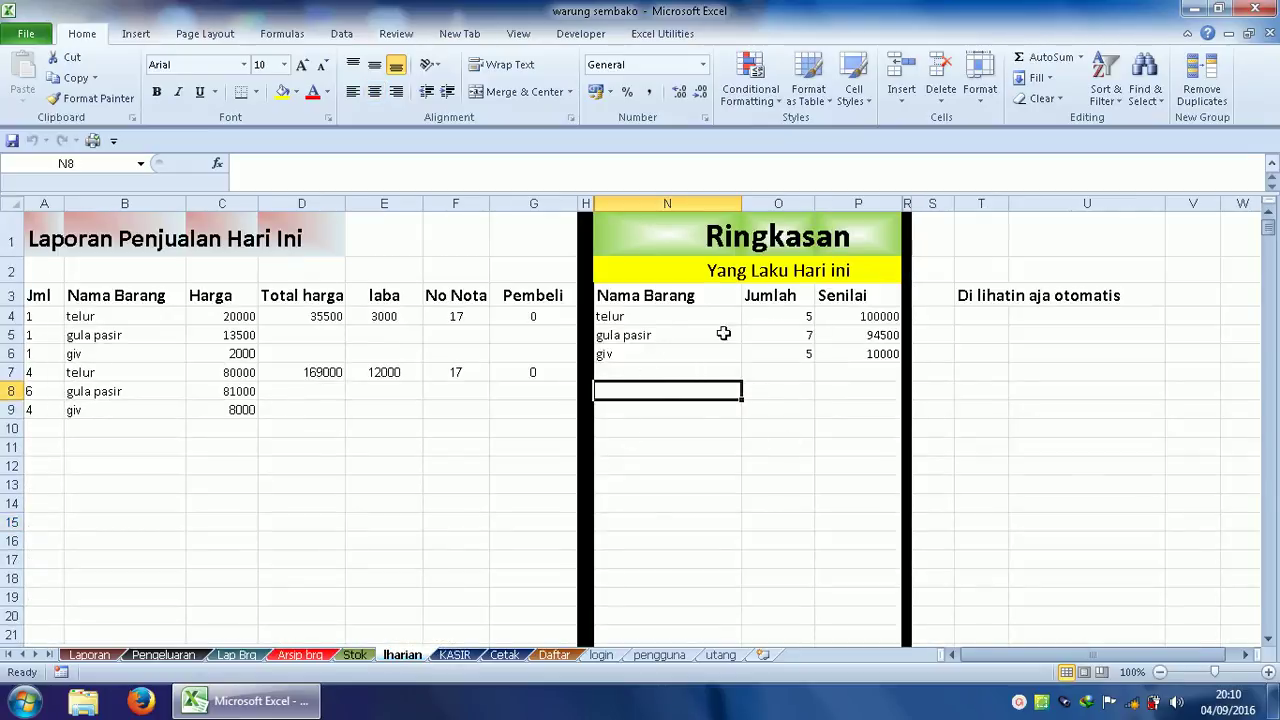
pyautogui.click(300, 655)
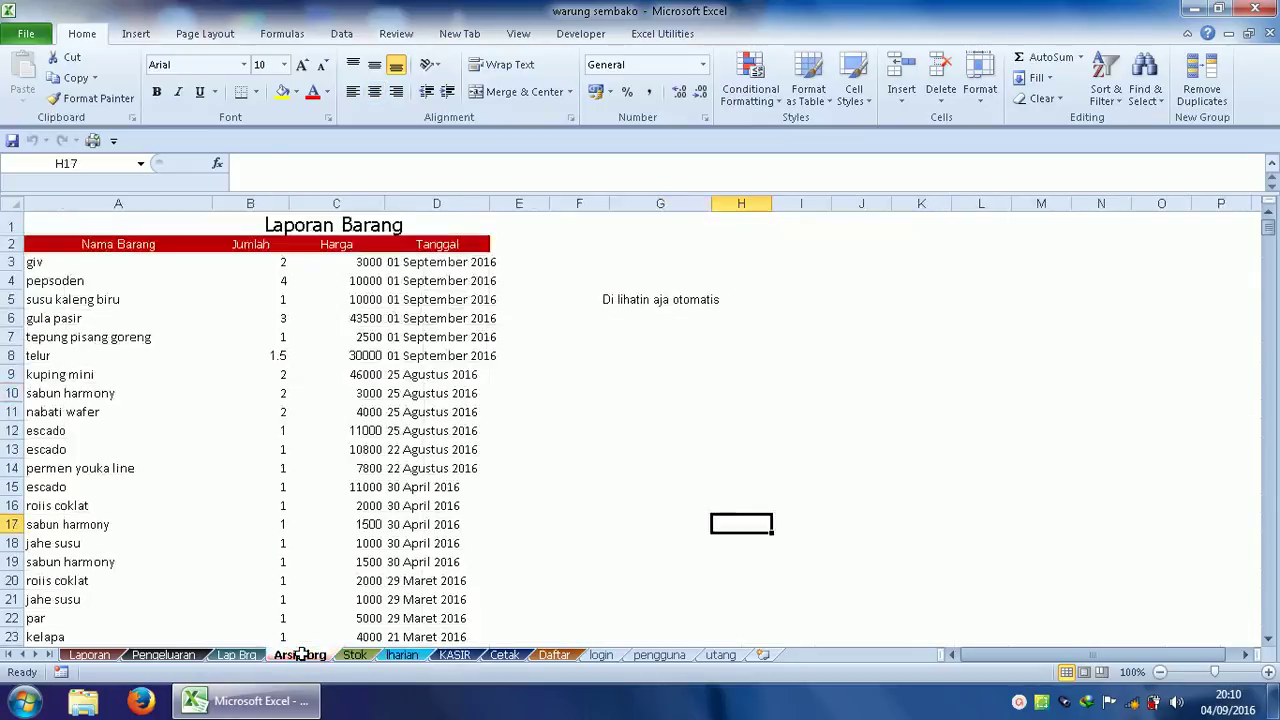
pyautogui.click(403, 655)
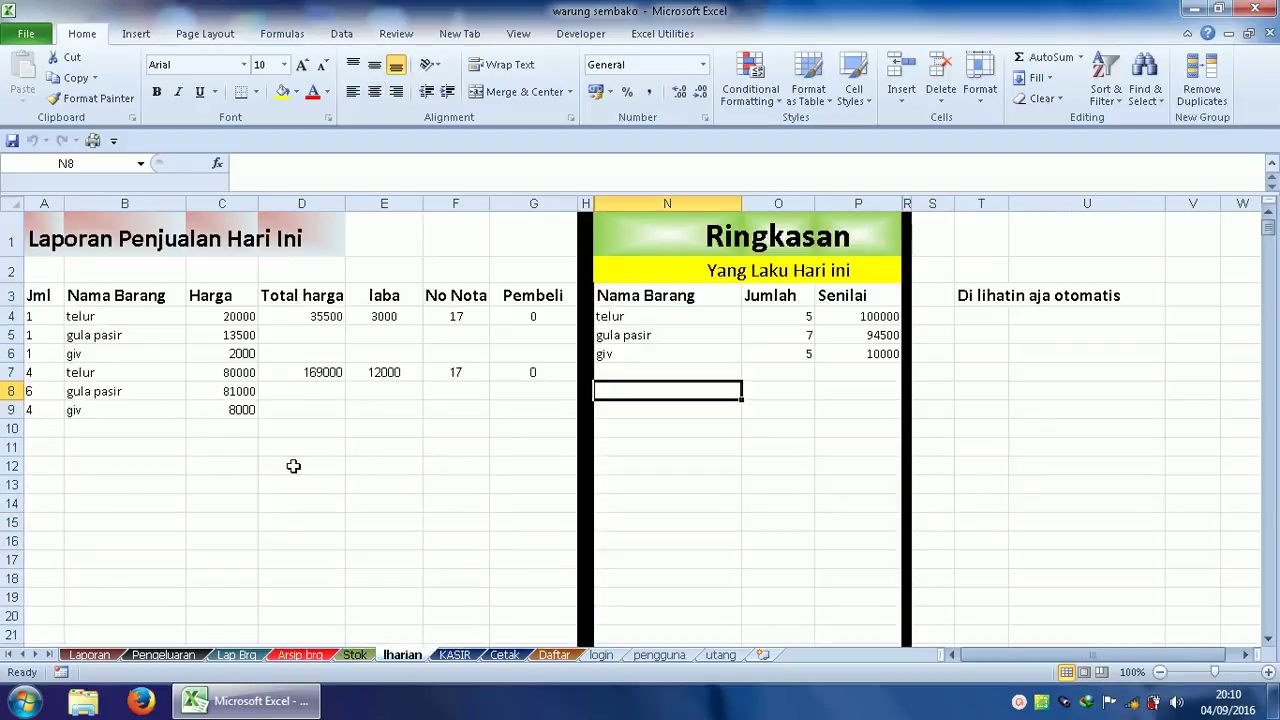
pyautogui.click(354, 655)
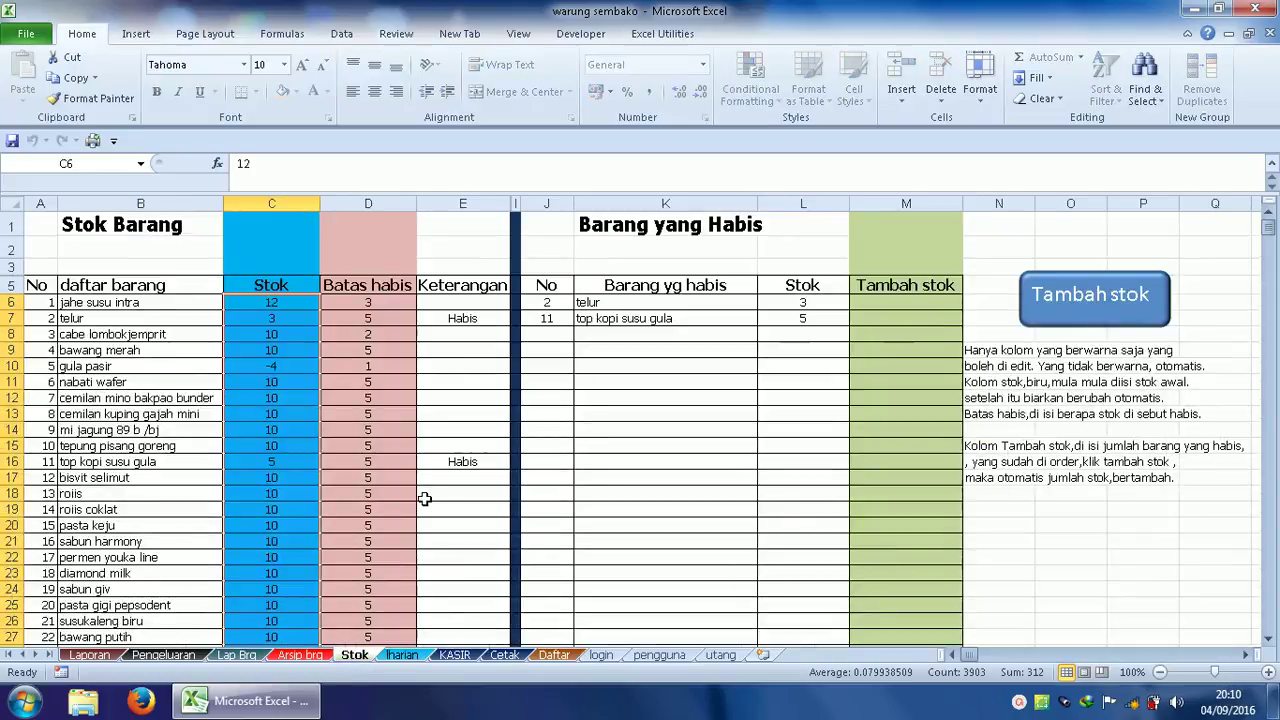
pyautogui.click(262, 305)
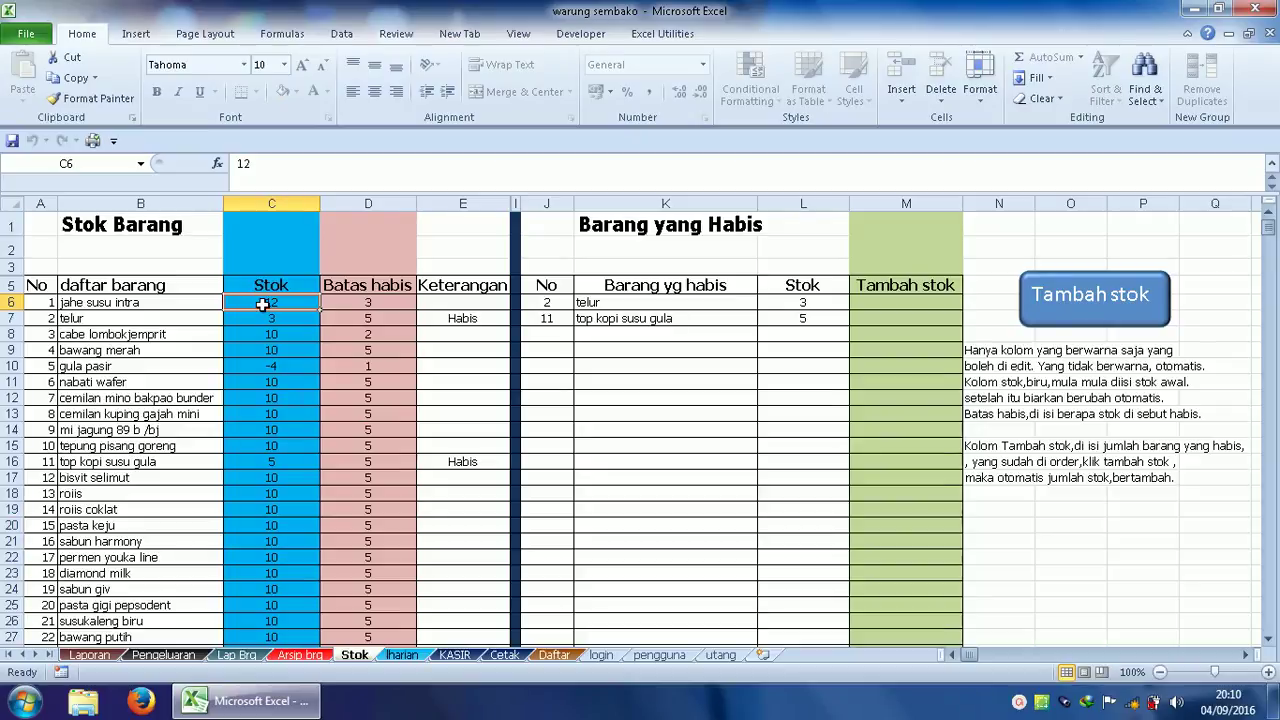
pyautogui.click(271, 367)
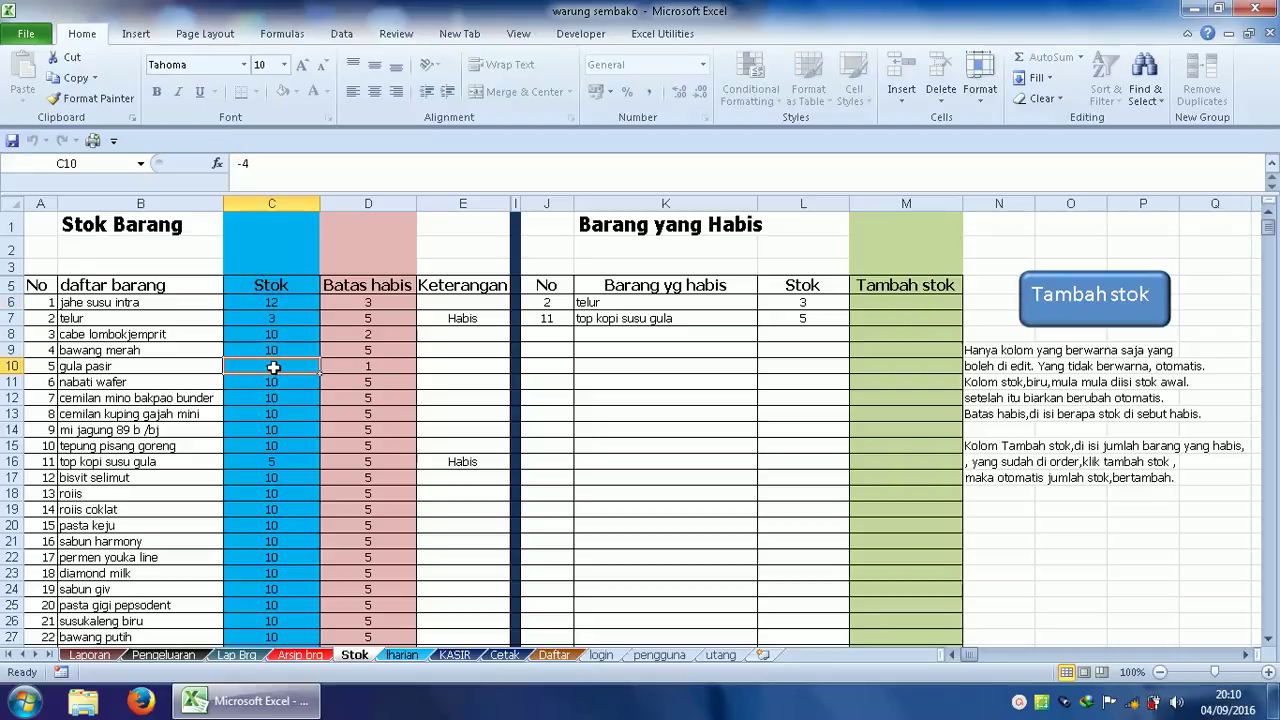
pyautogui.click(281, 305)
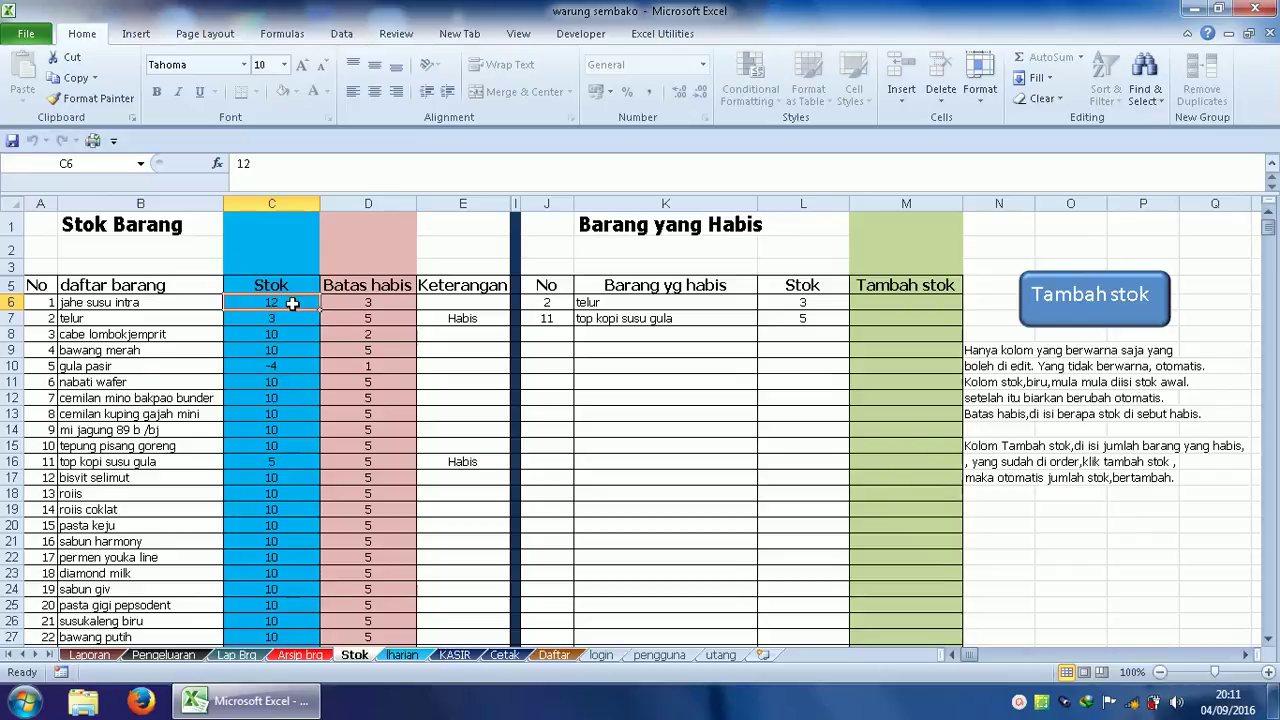
pyautogui.click(377, 303)
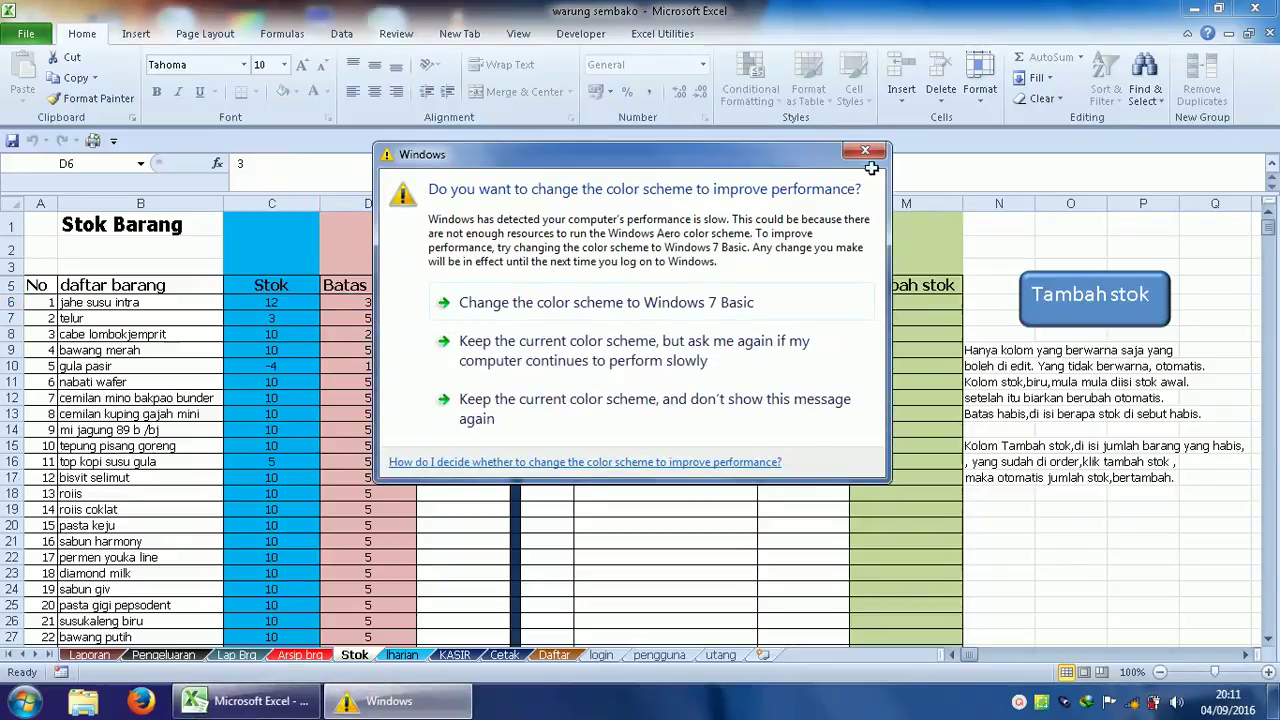
pyautogui.click(865, 151)
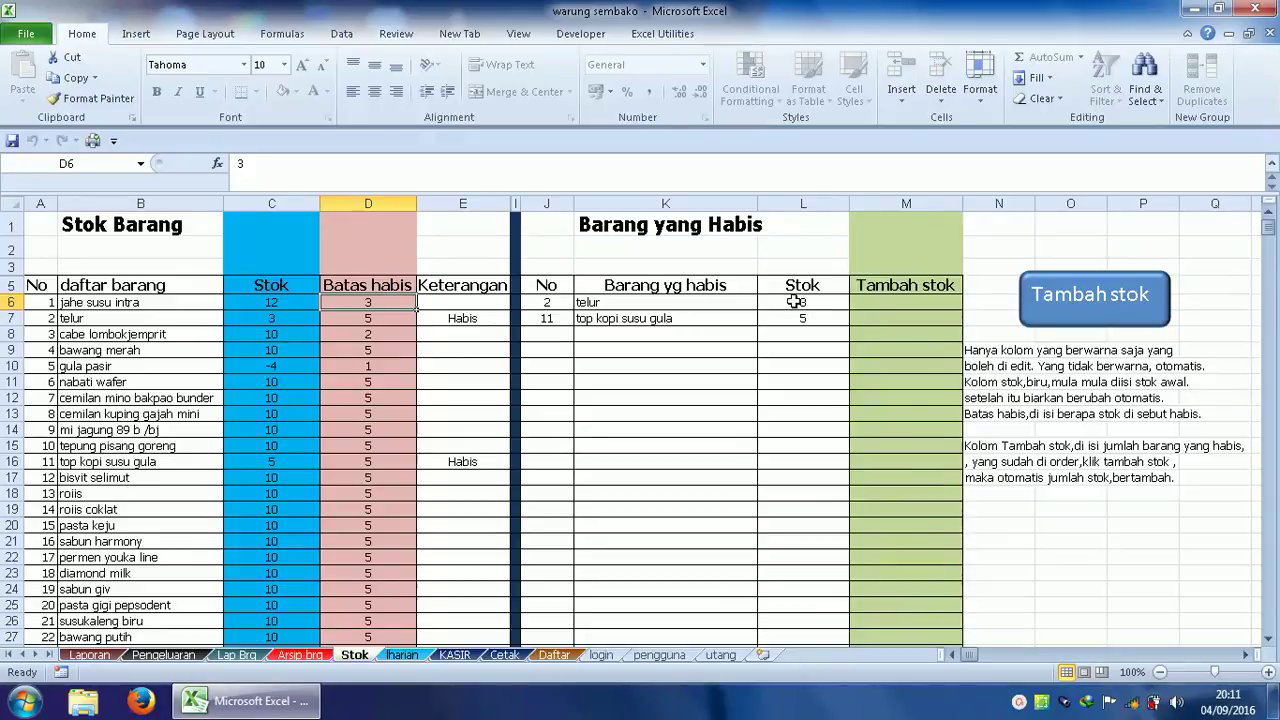
# Restock telur by 10 with the Tambah stok button, bringing it to 13.
pyautogui.click(891, 302)
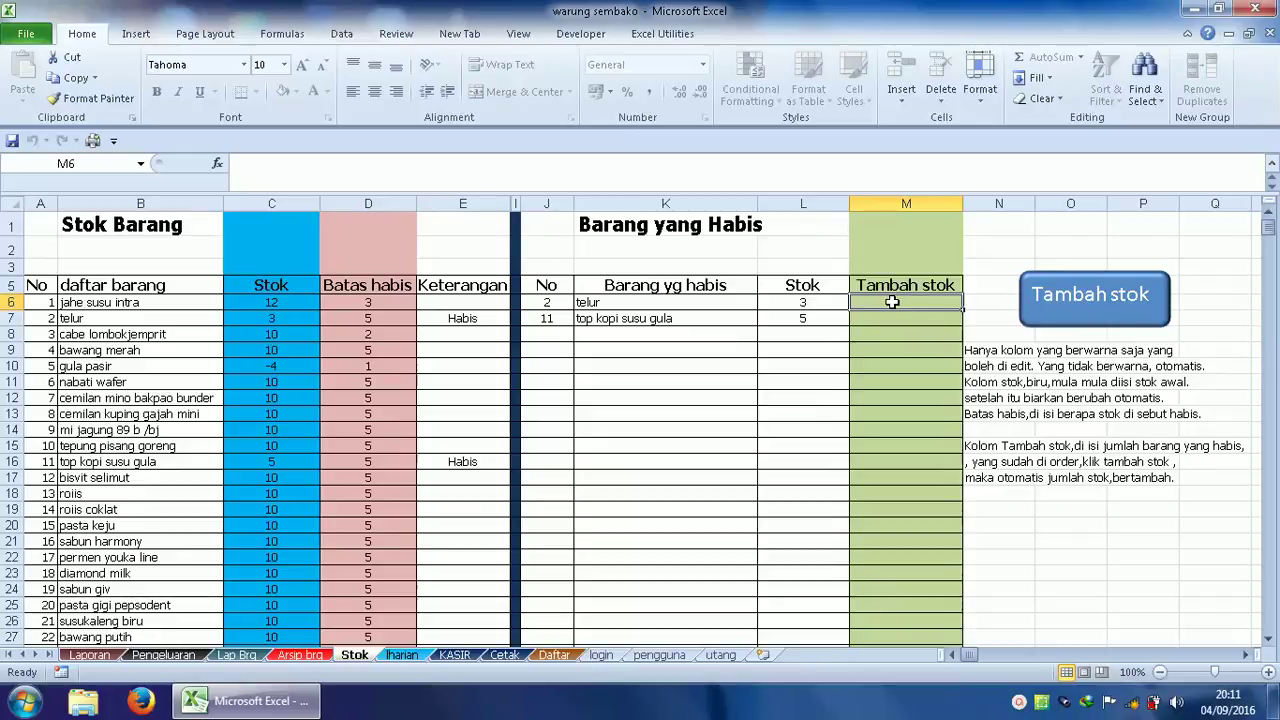
pyautogui.write('10')
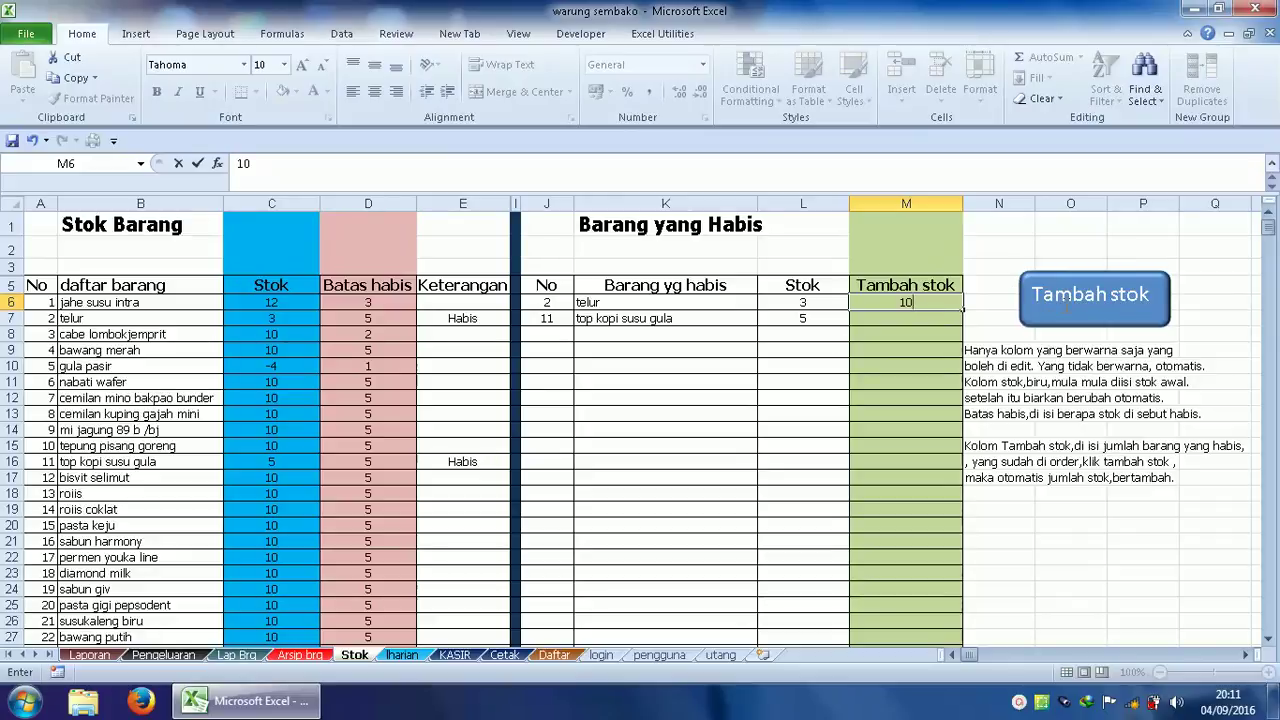
pyautogui.click(1066, 309)
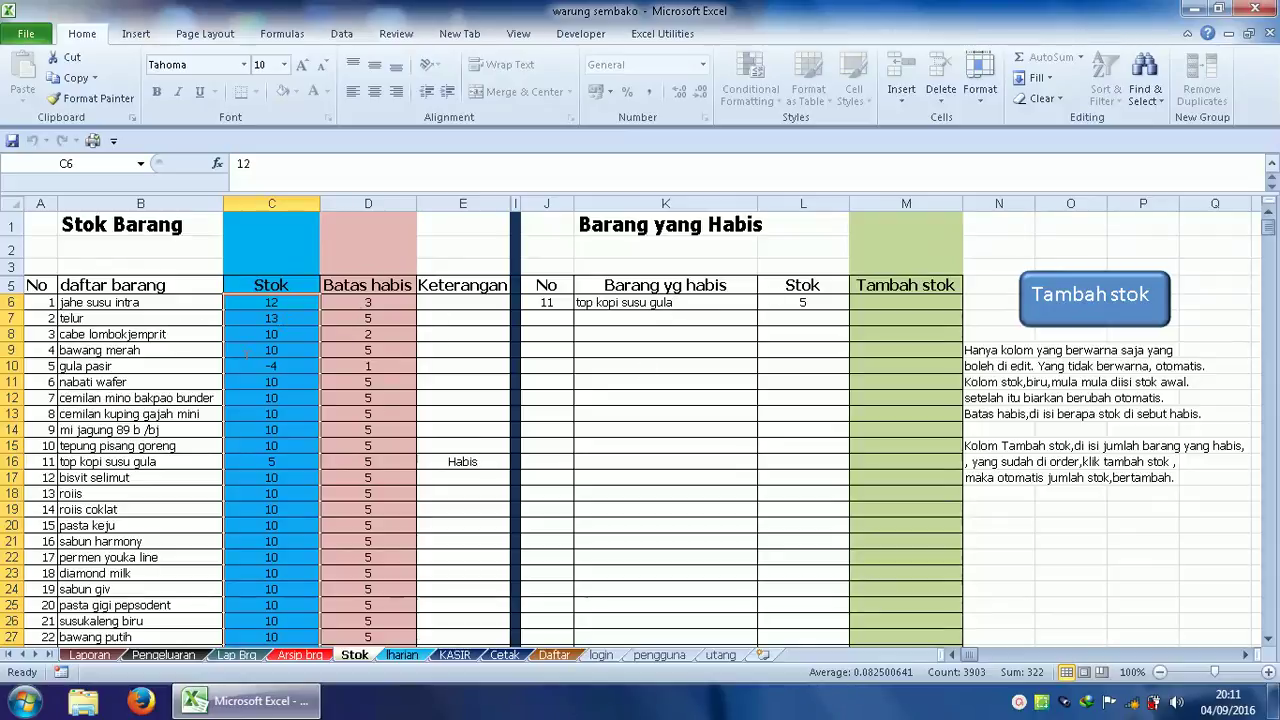
# Restock top kopi susu gula by 50, bringing it to 55.
pyautogui.click(455, 368)
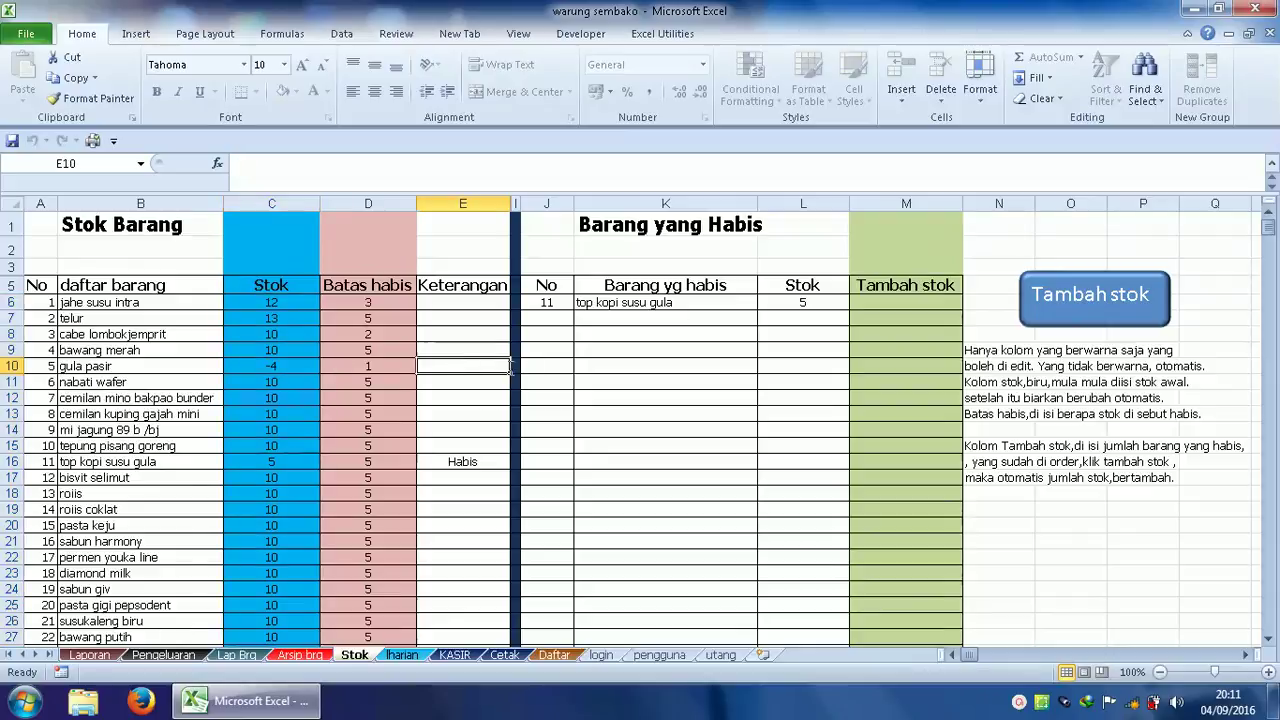
pyautogui.click(903, 302)
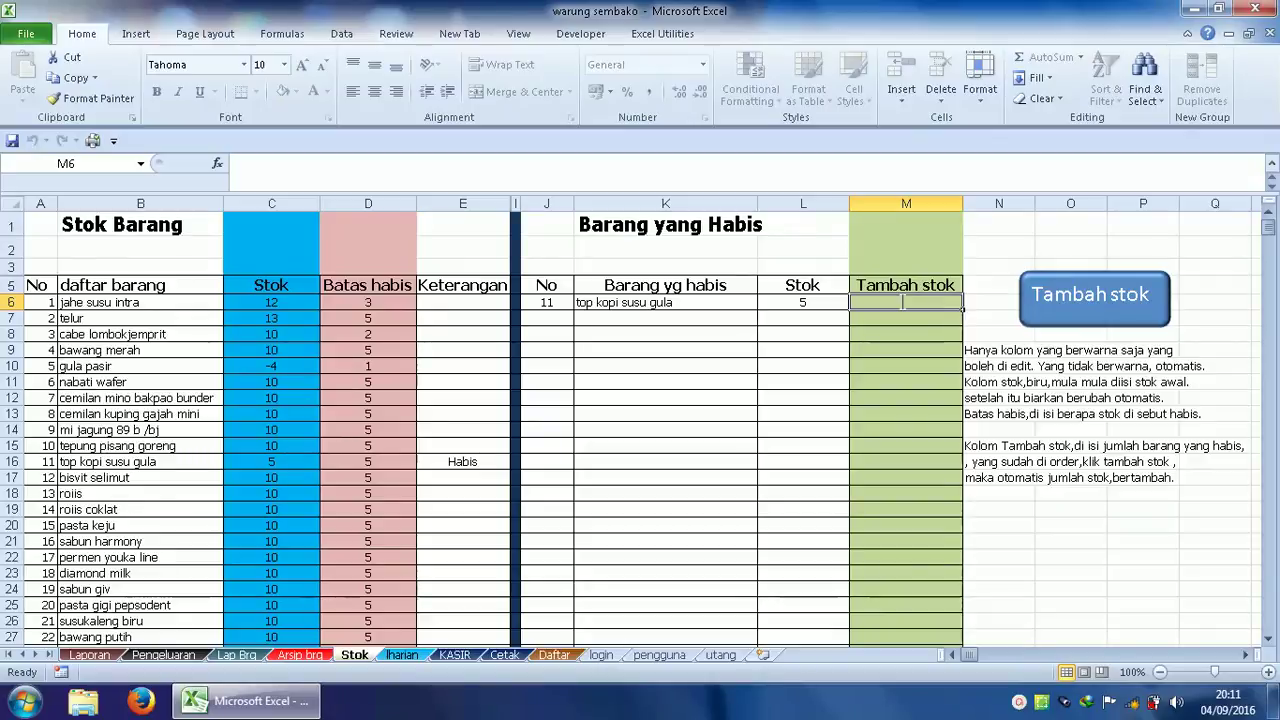
pyautogui.write('1')
pyautogui.press('BackSpace')
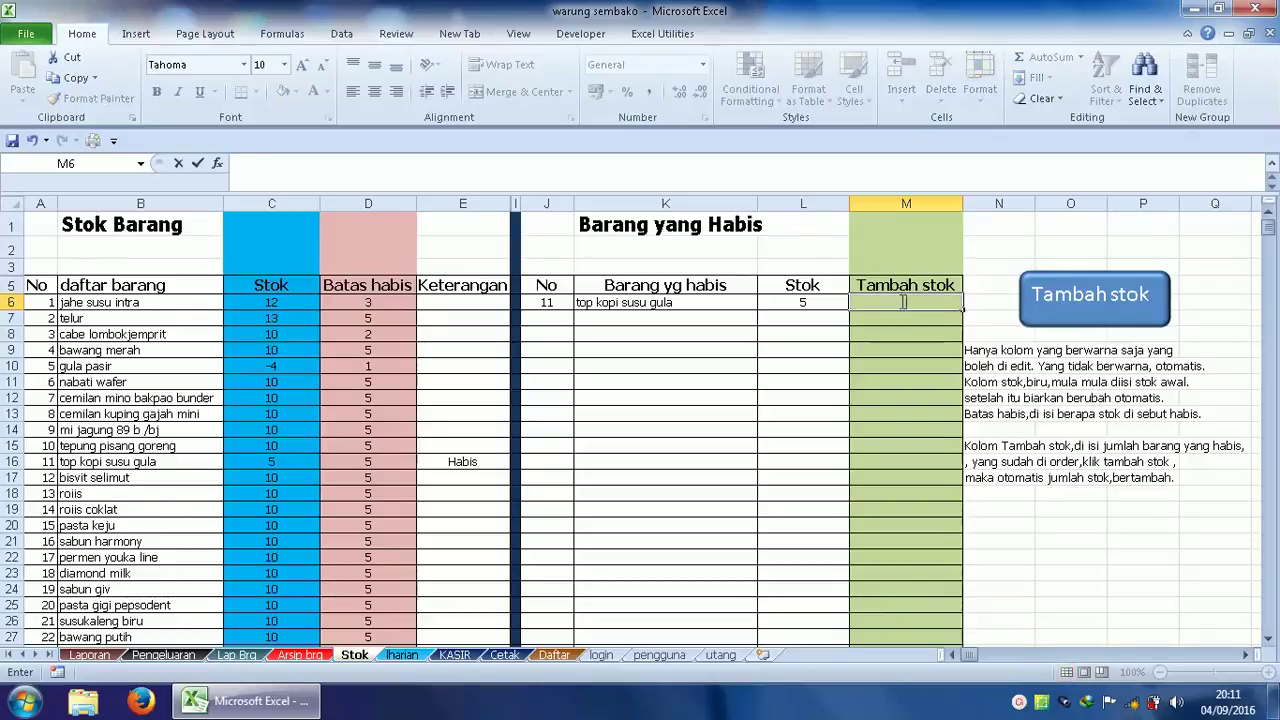
pyautogui.write('50')
pyautogui.click(1040, 310)
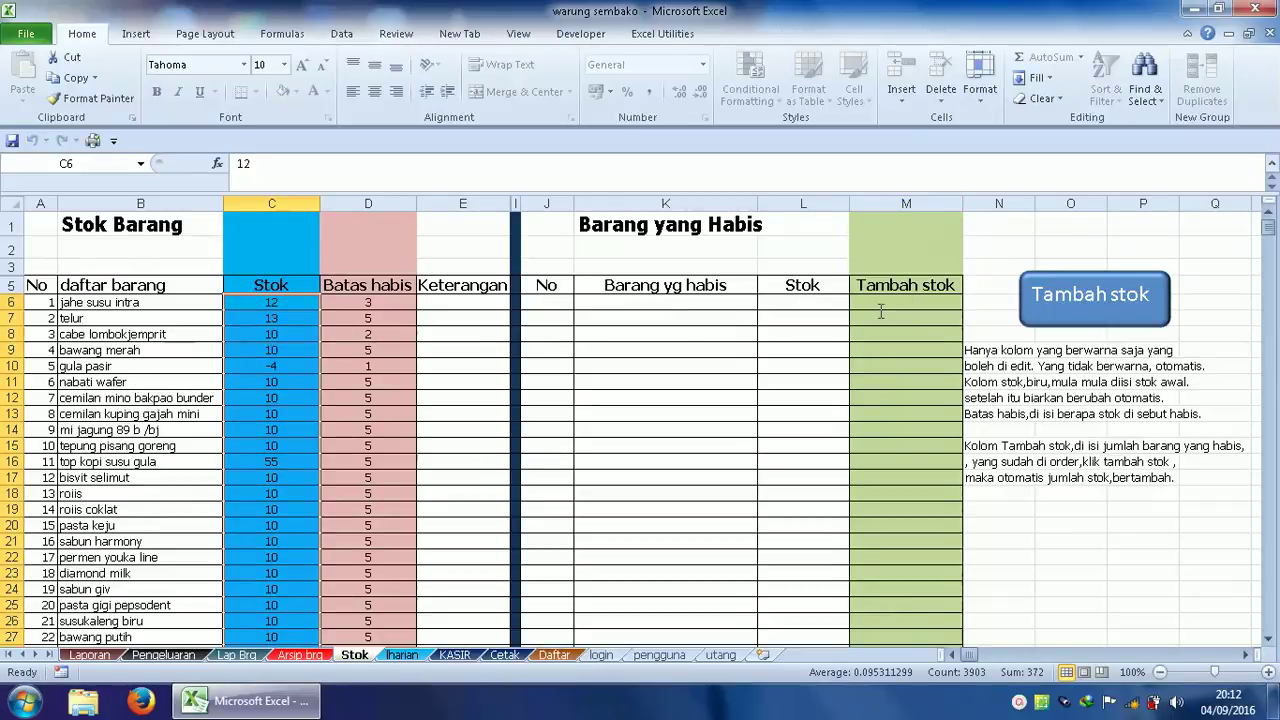
# Correct gula pasir's stock from -4 to 2 and set its Batas habis to 5.
pyautogui.click(271, 368)
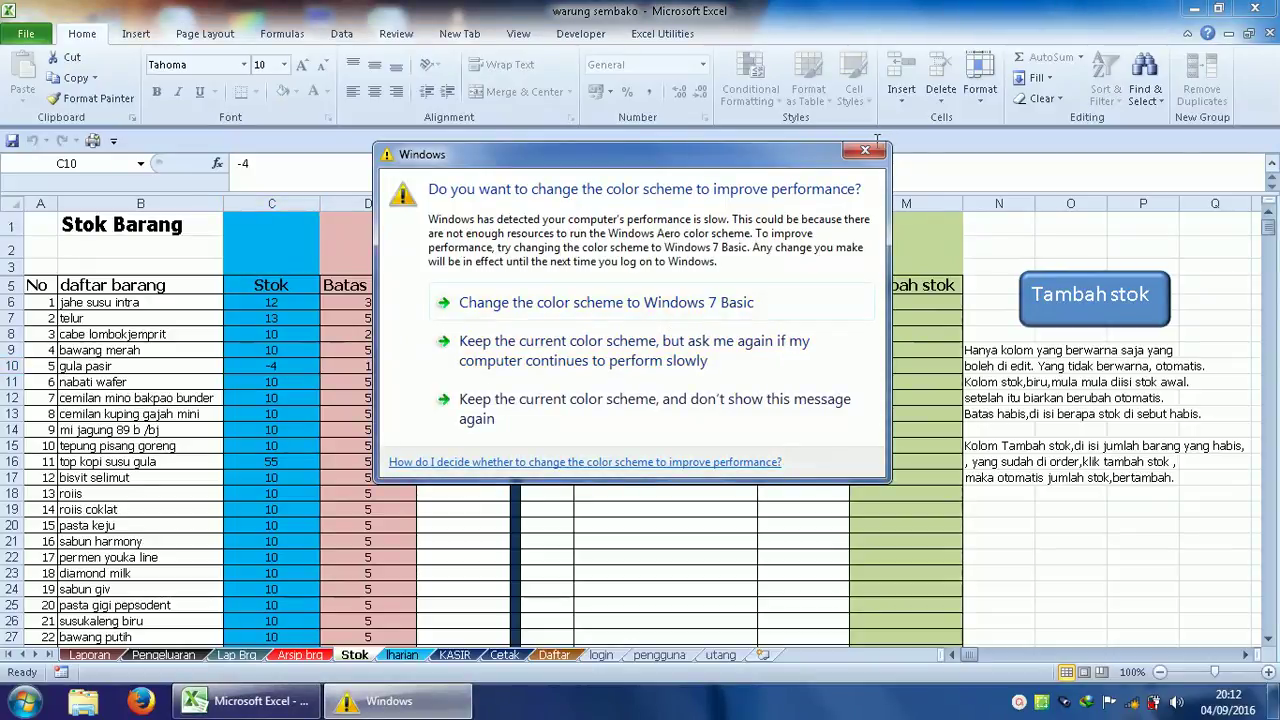
pyautogui.click(869, 146)
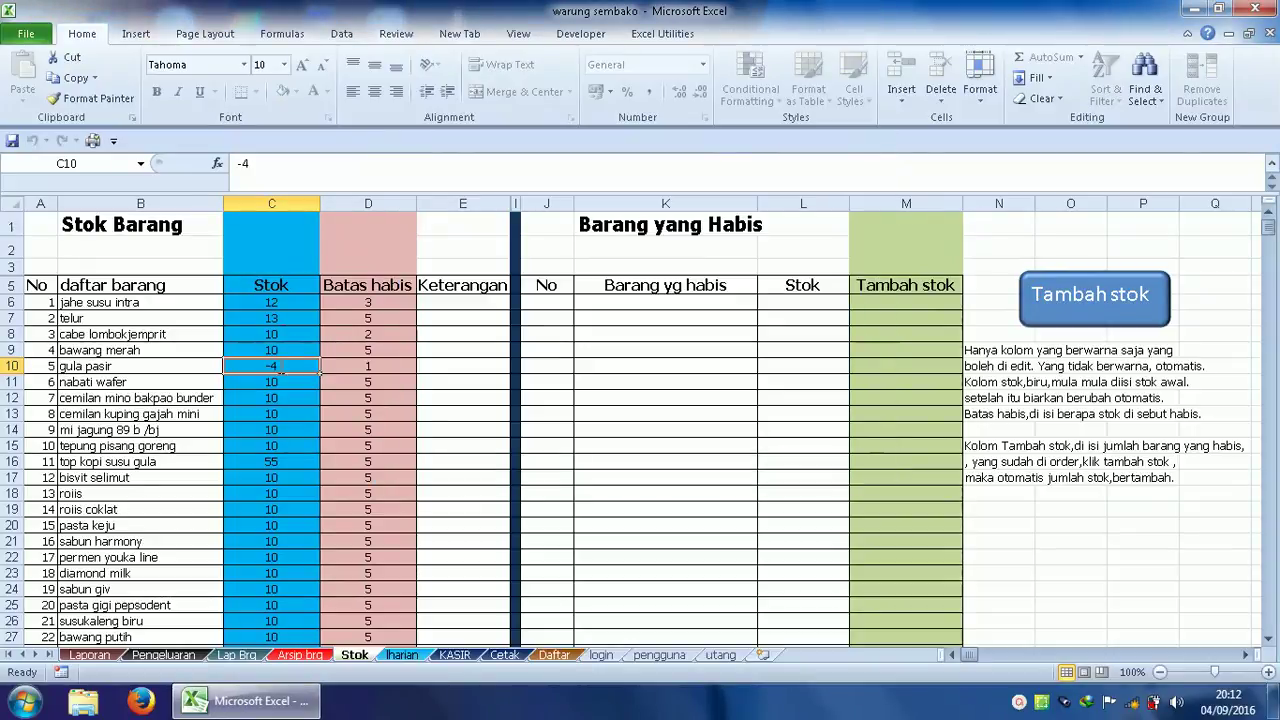
pyautogui.write('5')
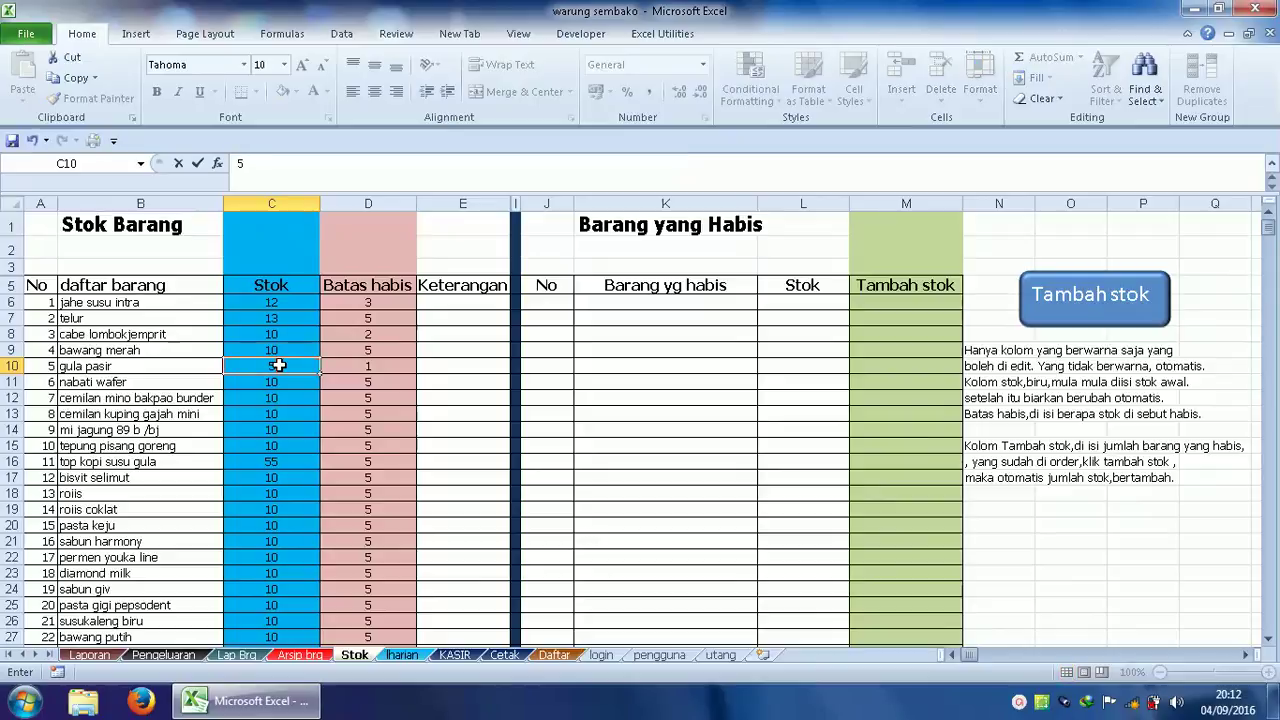
pyautogui.press('BackSpace')
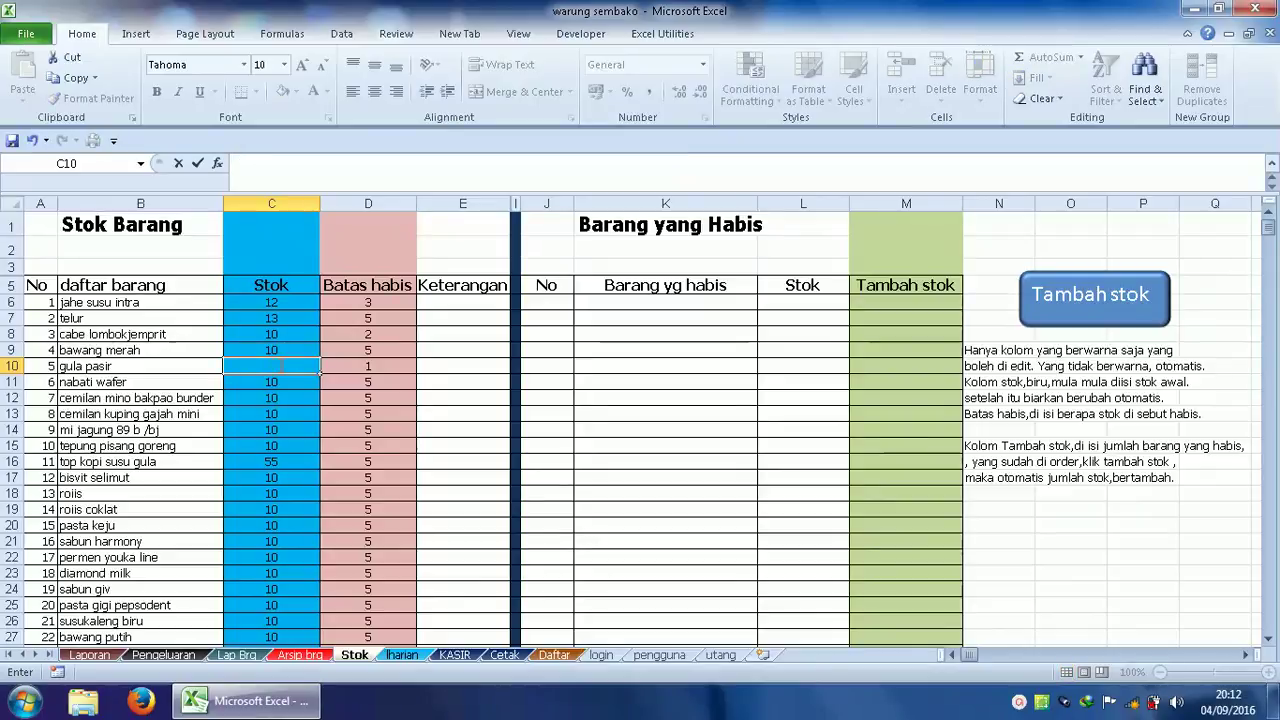
pyautogui.write('2')
pyautogui.click(369, 367)
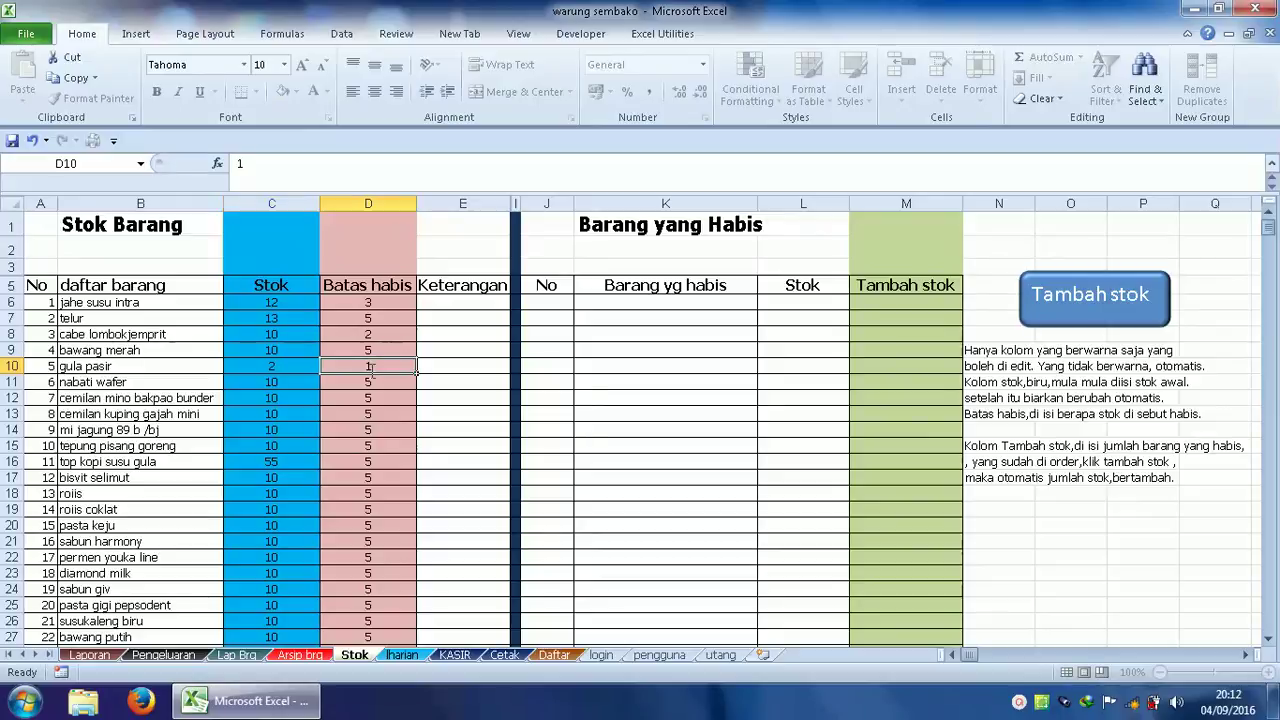
pyautogui.write('5')
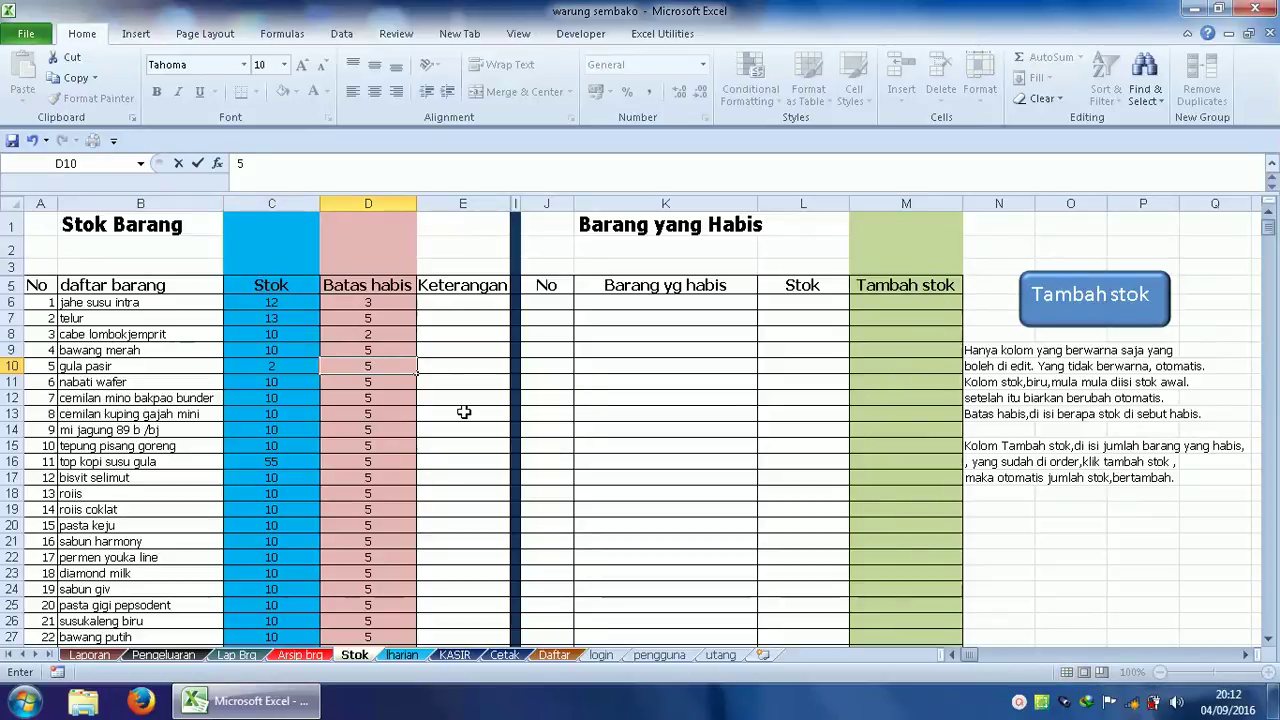
pyautogui.click(462, 413)
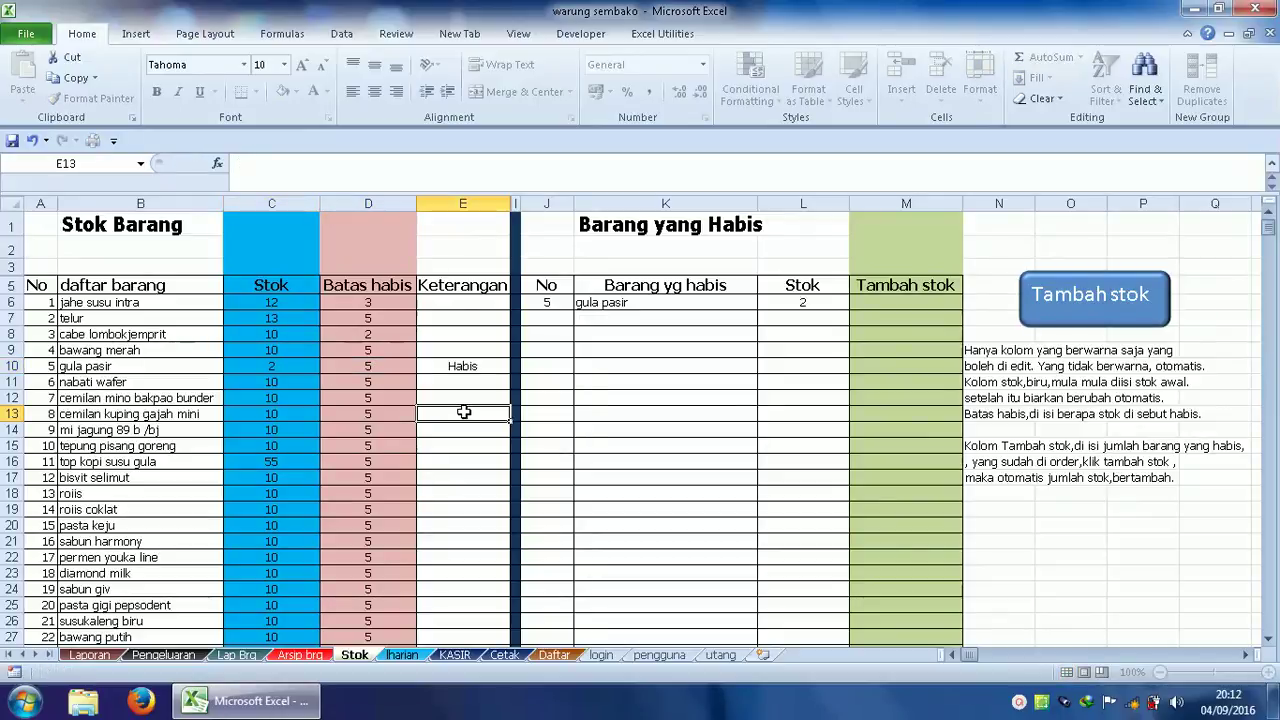
# Restock gula pasir by 50 with the Tambah stok button, bringing it to 52.
pyautogui.click(905, 303)
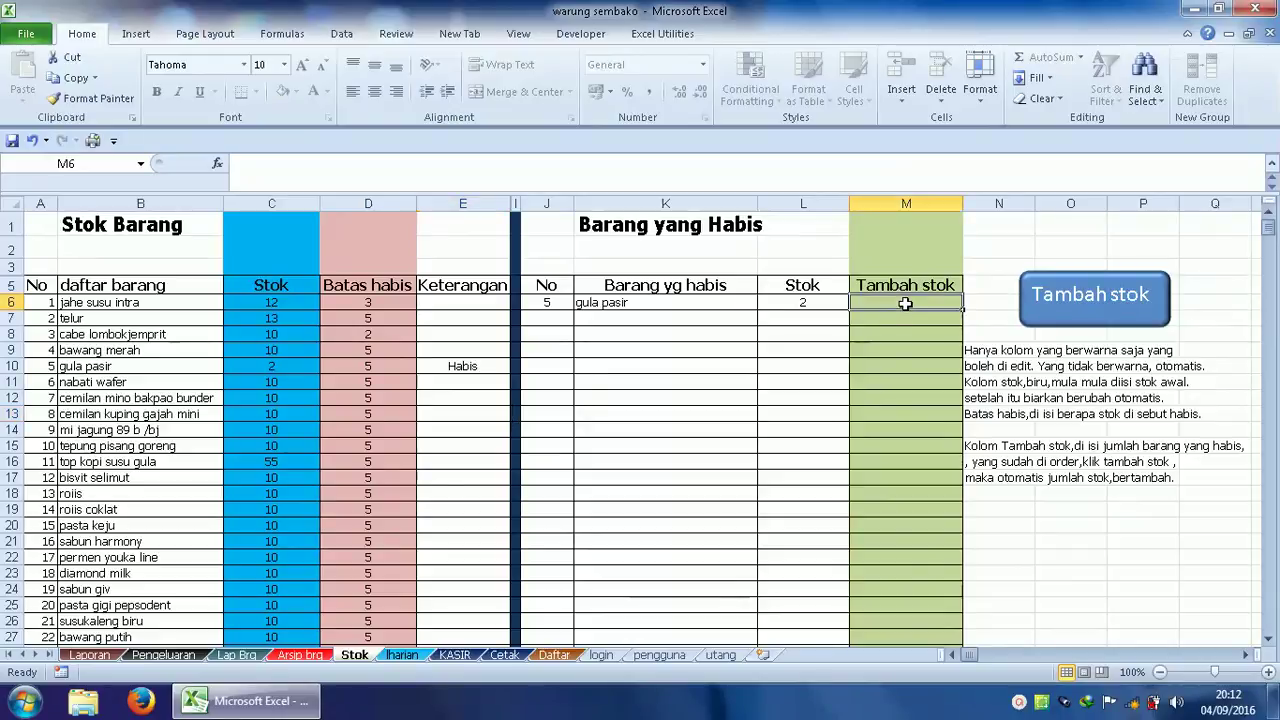
pyautogui.write('50')
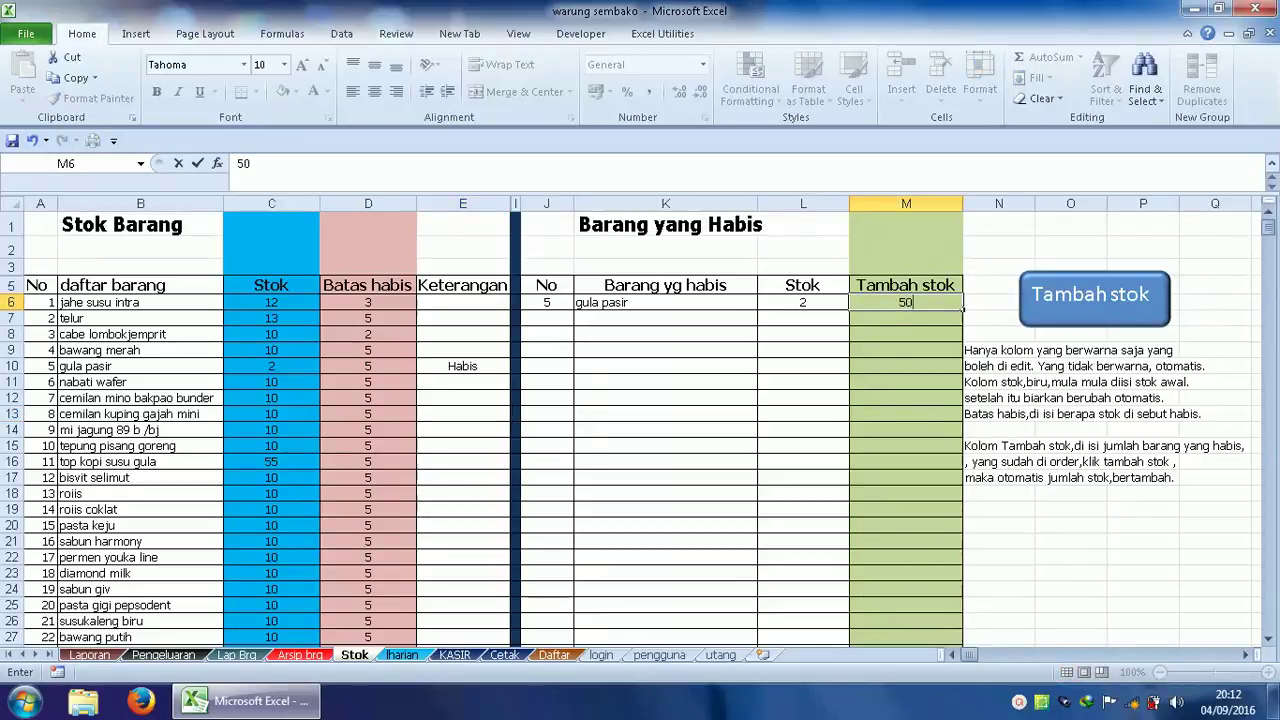
pyautogui.click(1090, 296)
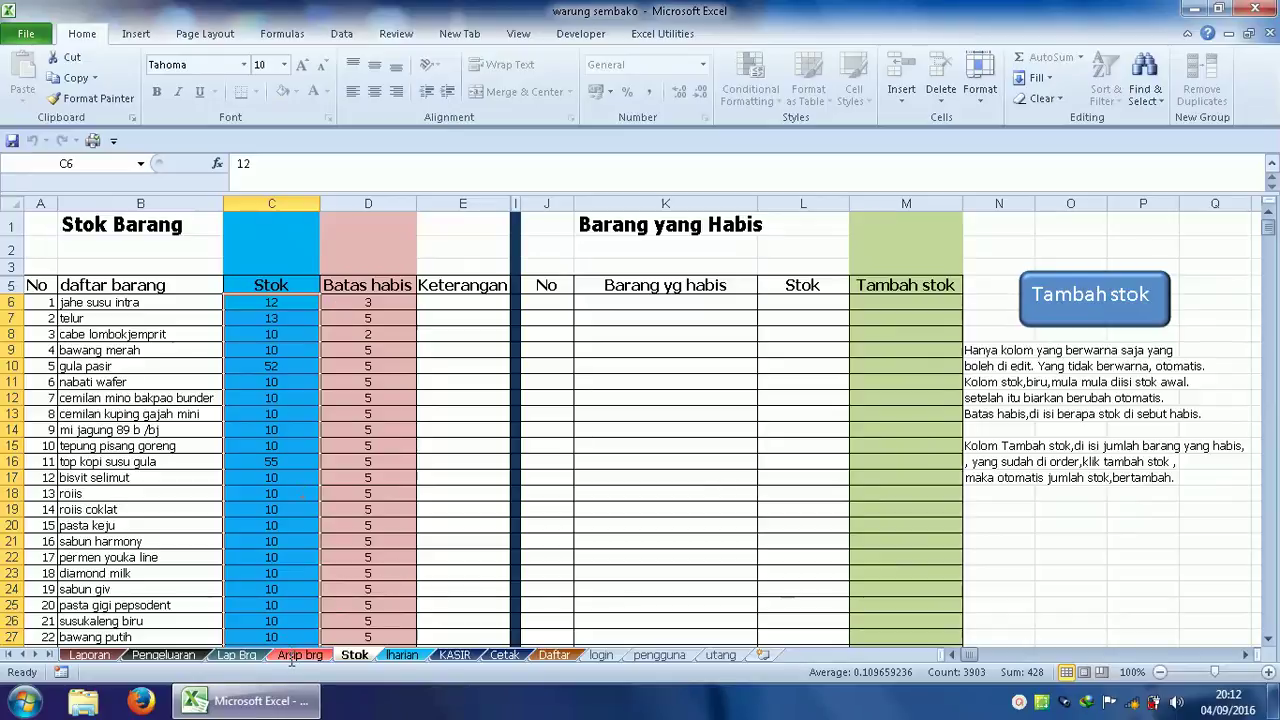
# View the Arsip brg purchase list, check the Iharian sheet, then return to Arsip brg.
pyautogui.click(298, 655)
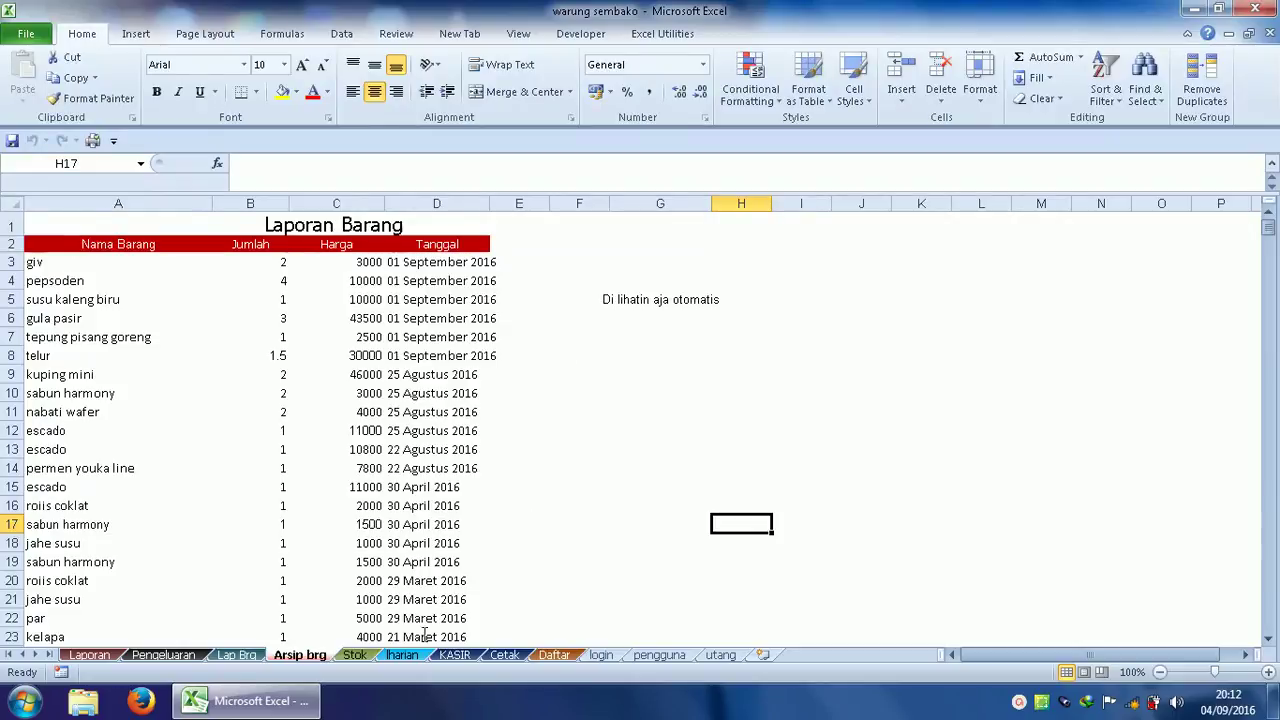
pyautogui.click(404, 655)
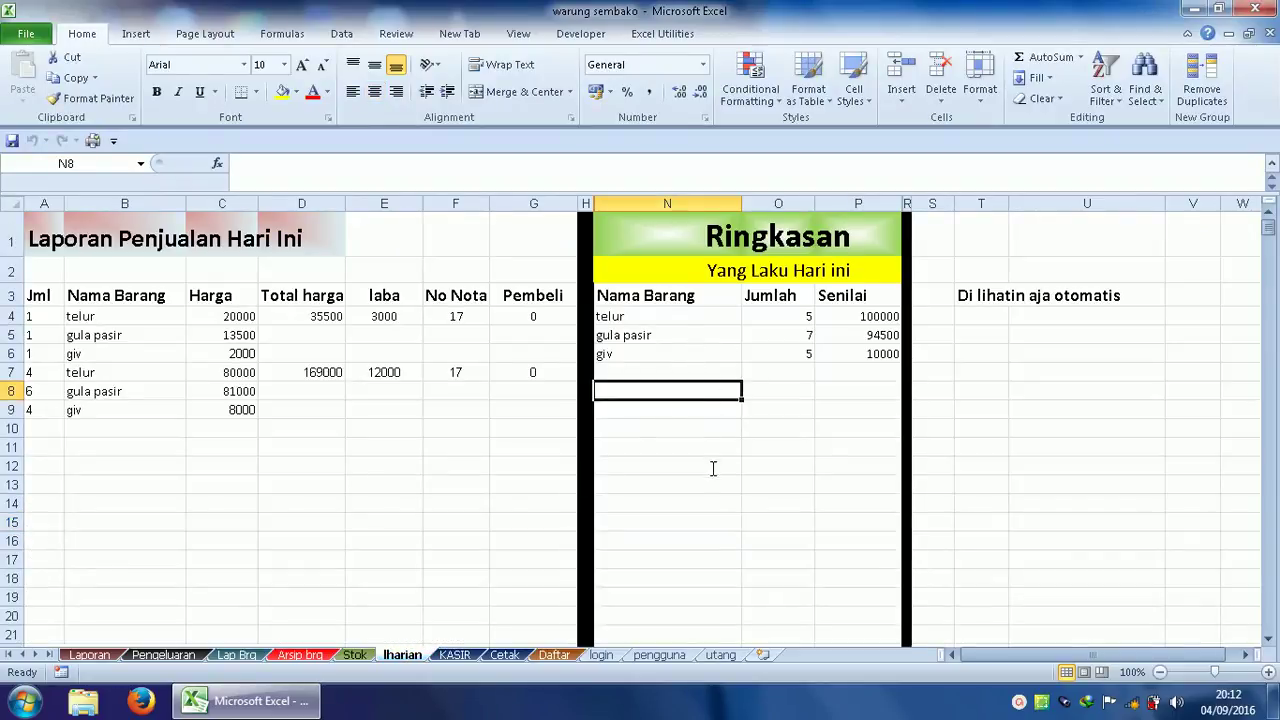
pyautogui.click(305, 653)
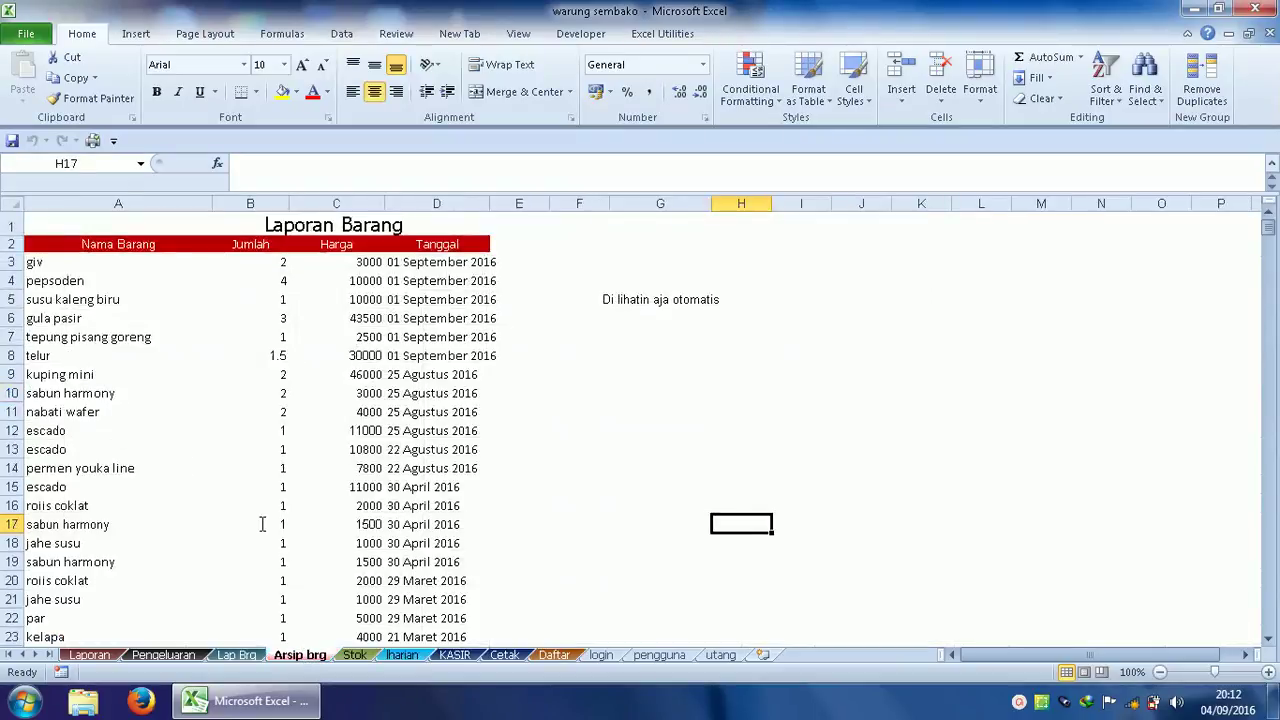
# Switch to the Lap Brg filter sheet and dismiss the colour-scheme prompt.
pyautogui.click(236, 652)
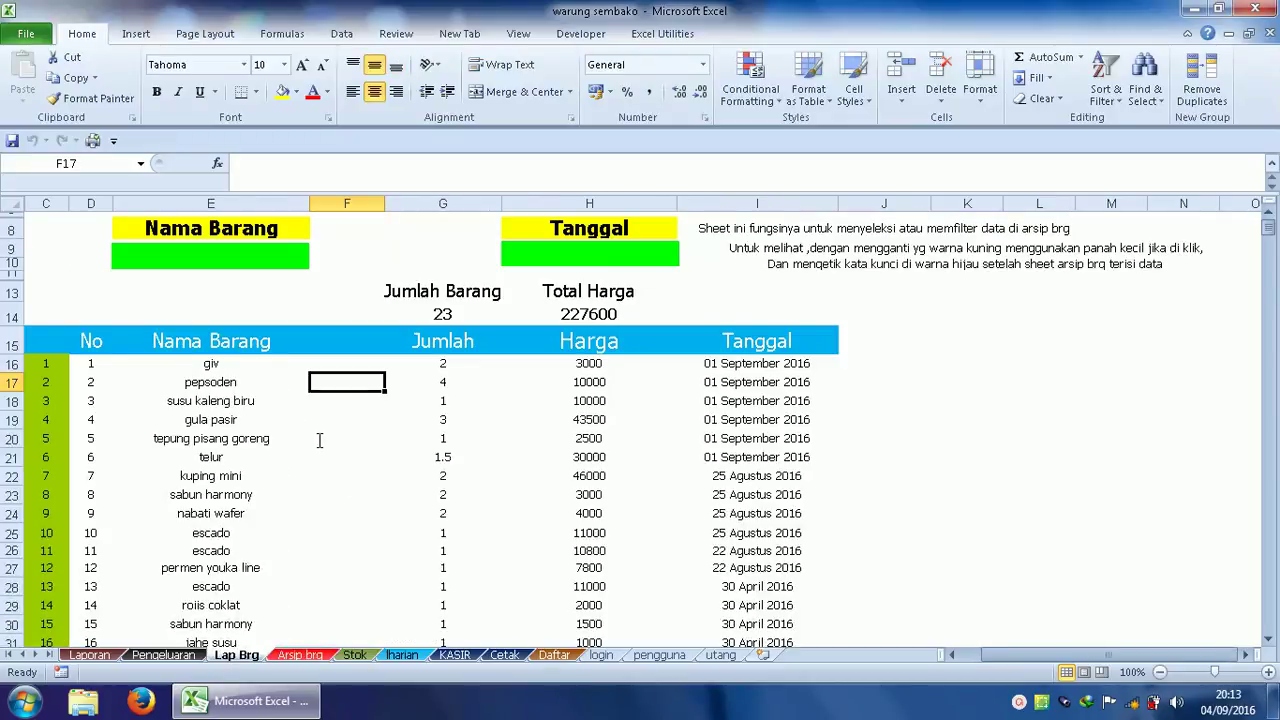
pyautogui.click(300, 655)
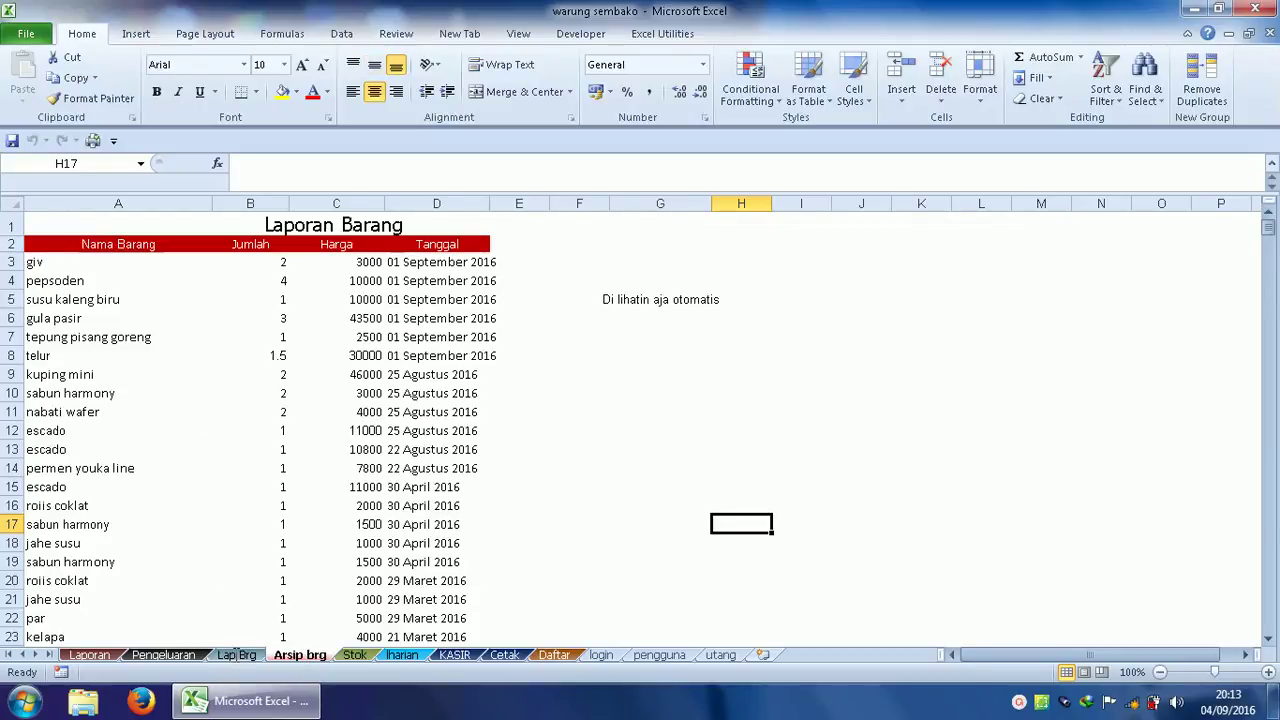
pyautogui.click(236, 655)
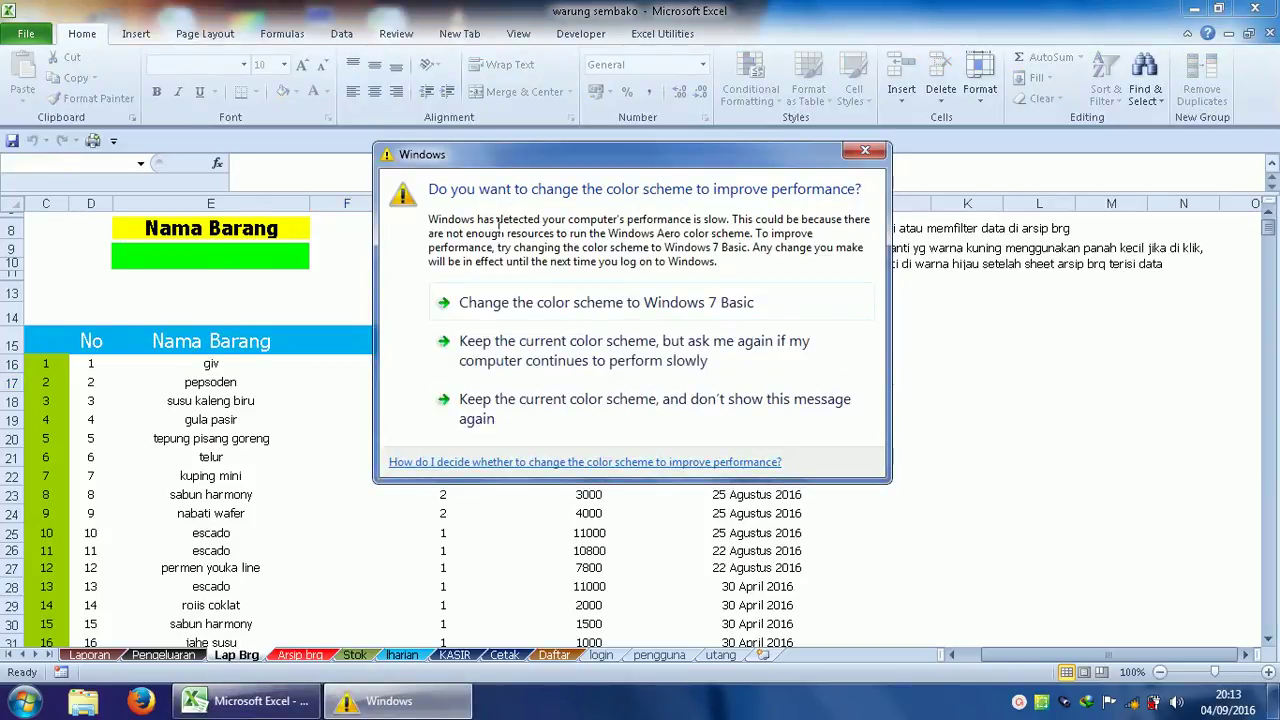
pyautogui.click(865, 150)
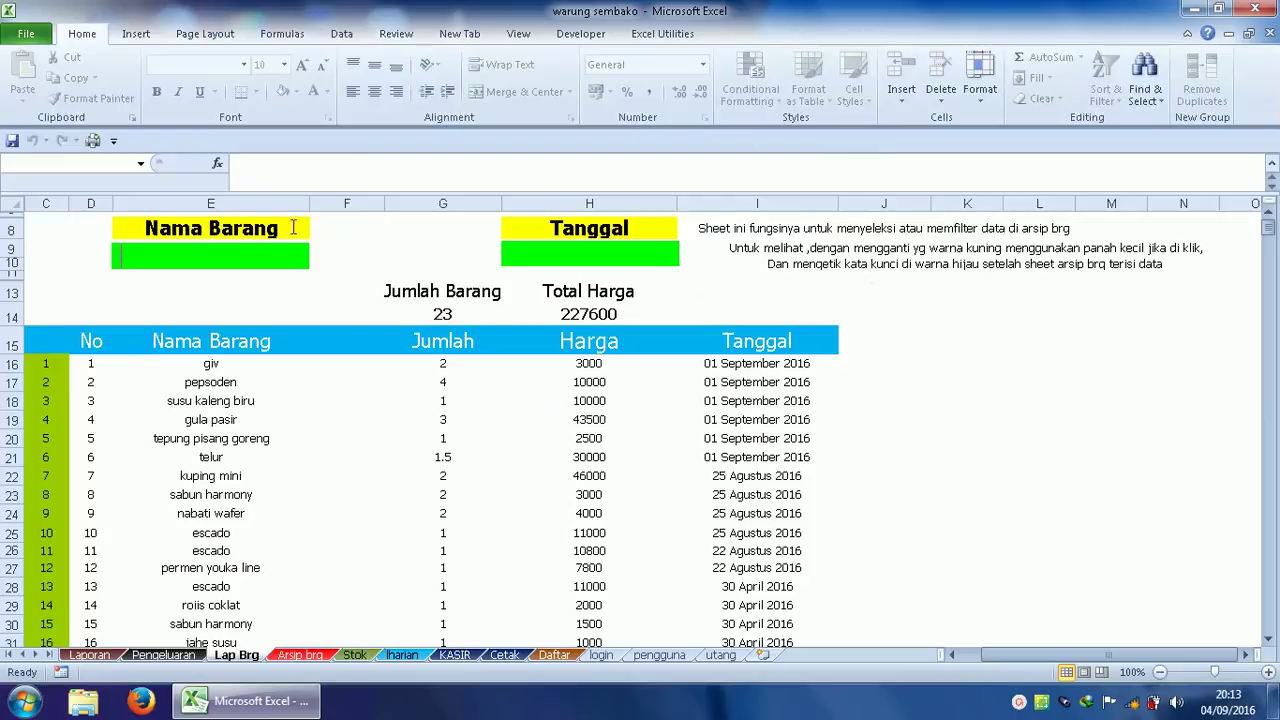
# Try Jumlah and Harga in the first filter field, then leave it on Nama Barang.
pyautogui.click(272, 231)
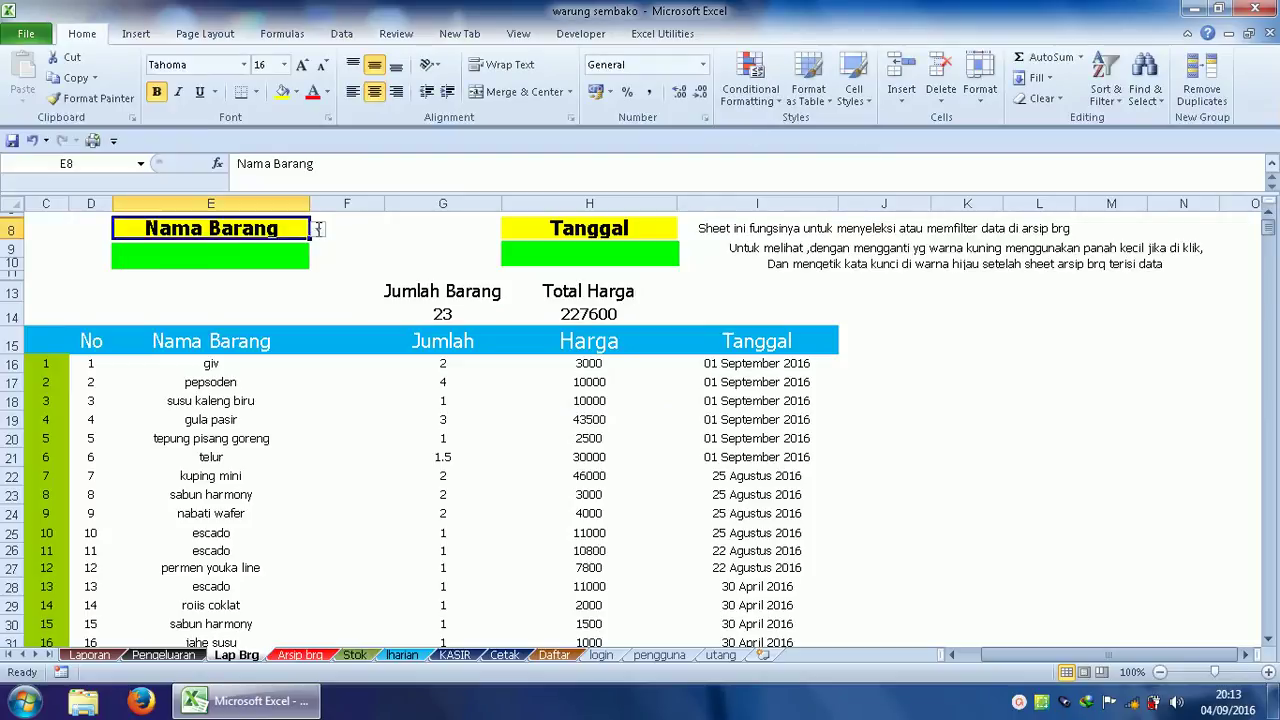
pyautogui.click(318, 229)
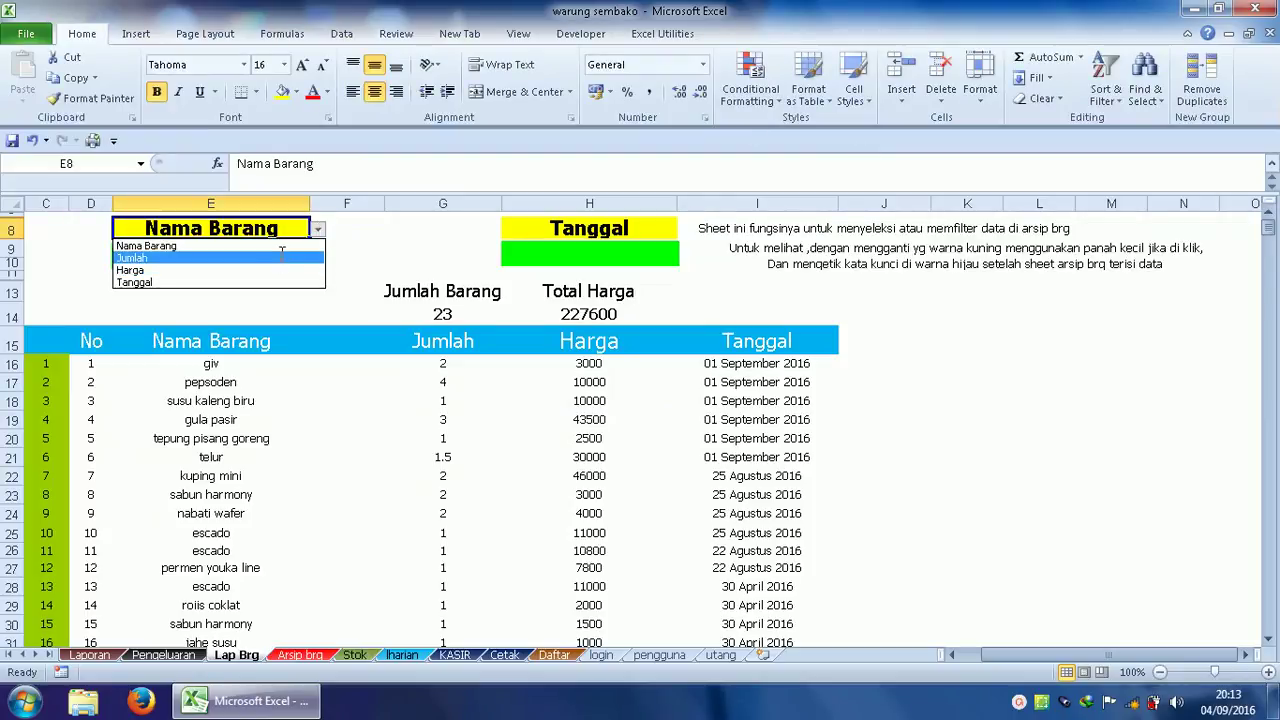
pyautogui.click(282, 256)
pyautogui.click(318, 230)
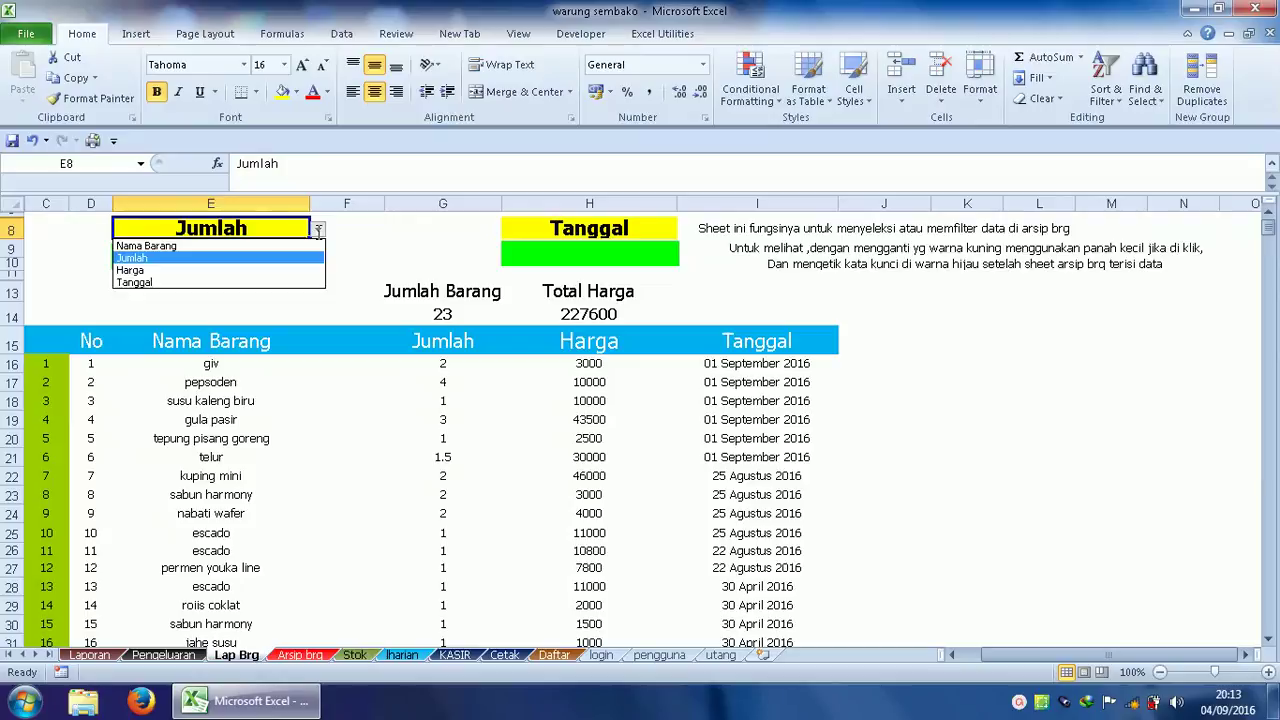
pyautogui.click(306, 268)
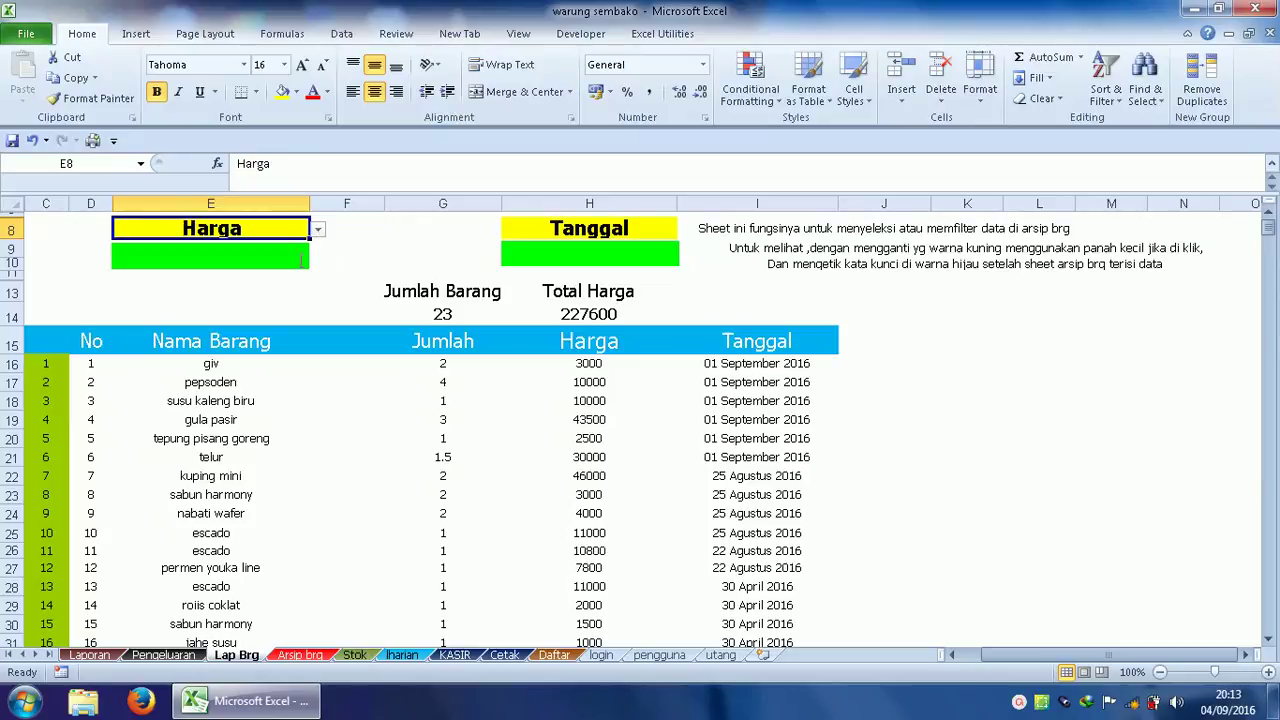
pyautogui.click(318, 229)
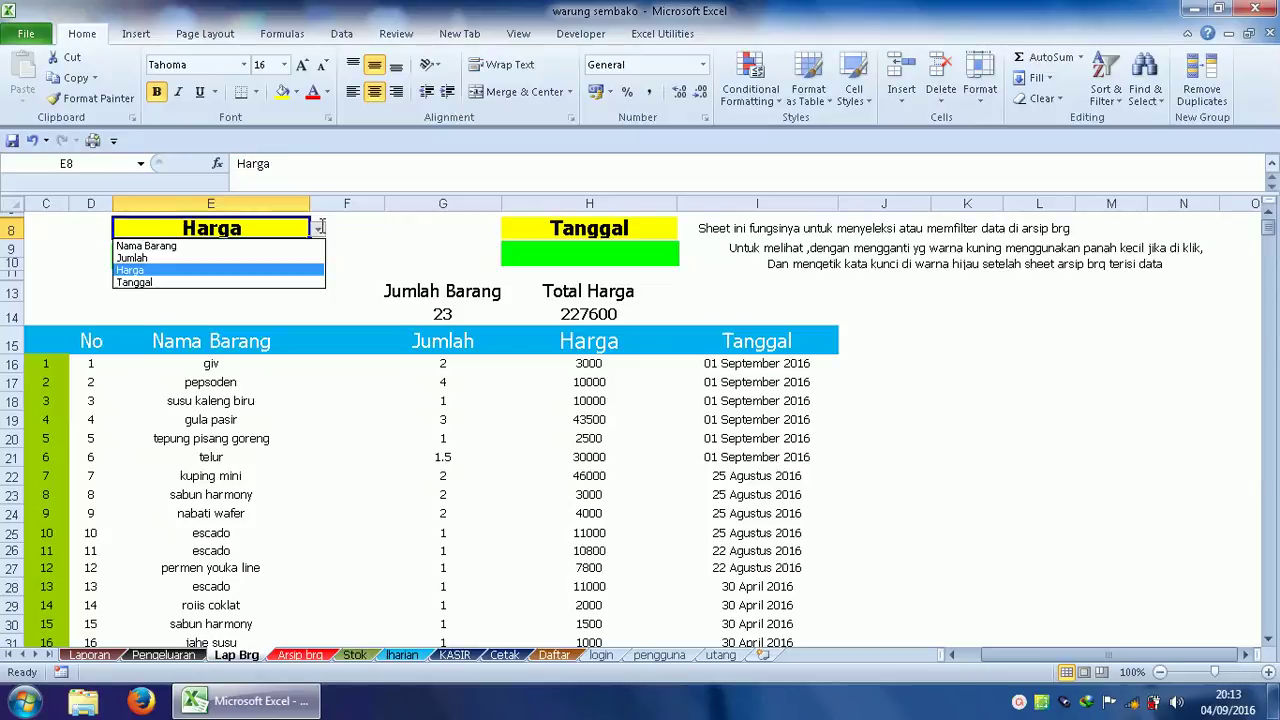
pyautogui.click(262, 246)
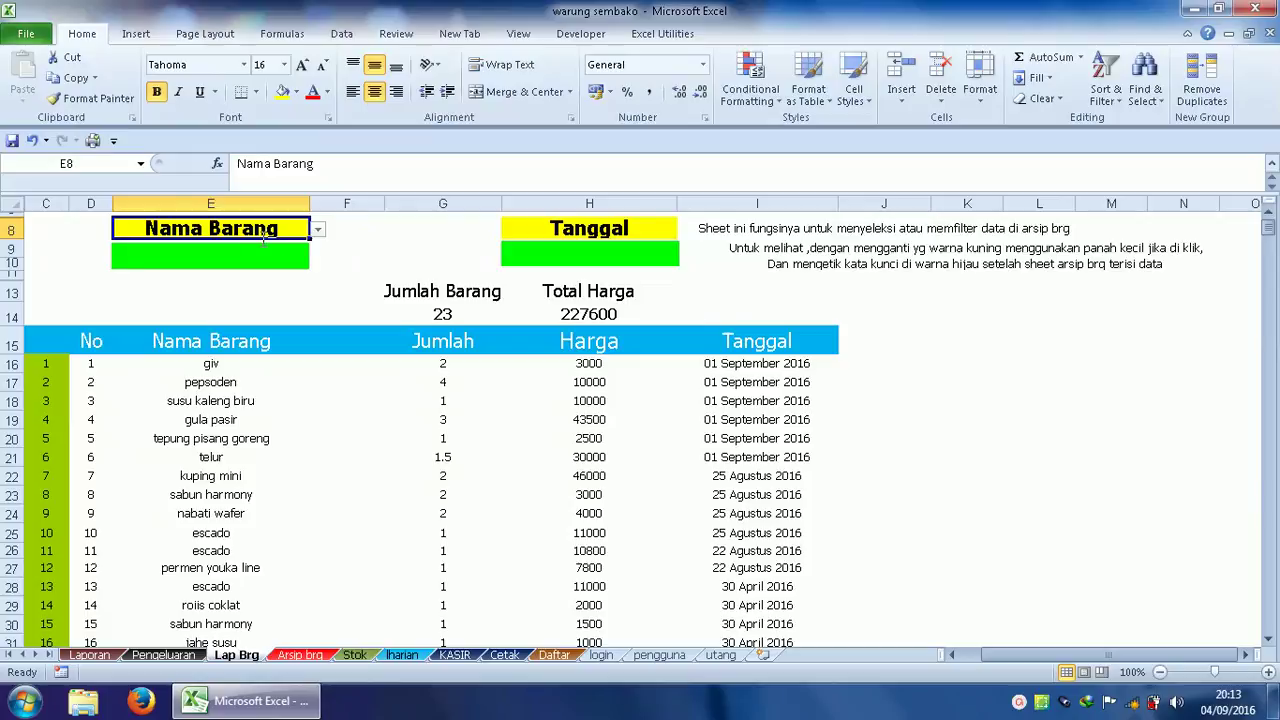
# Set the second filter field to Jumlah.
pyautogui.click(631, 224)
pyautogui.click(685, 229)
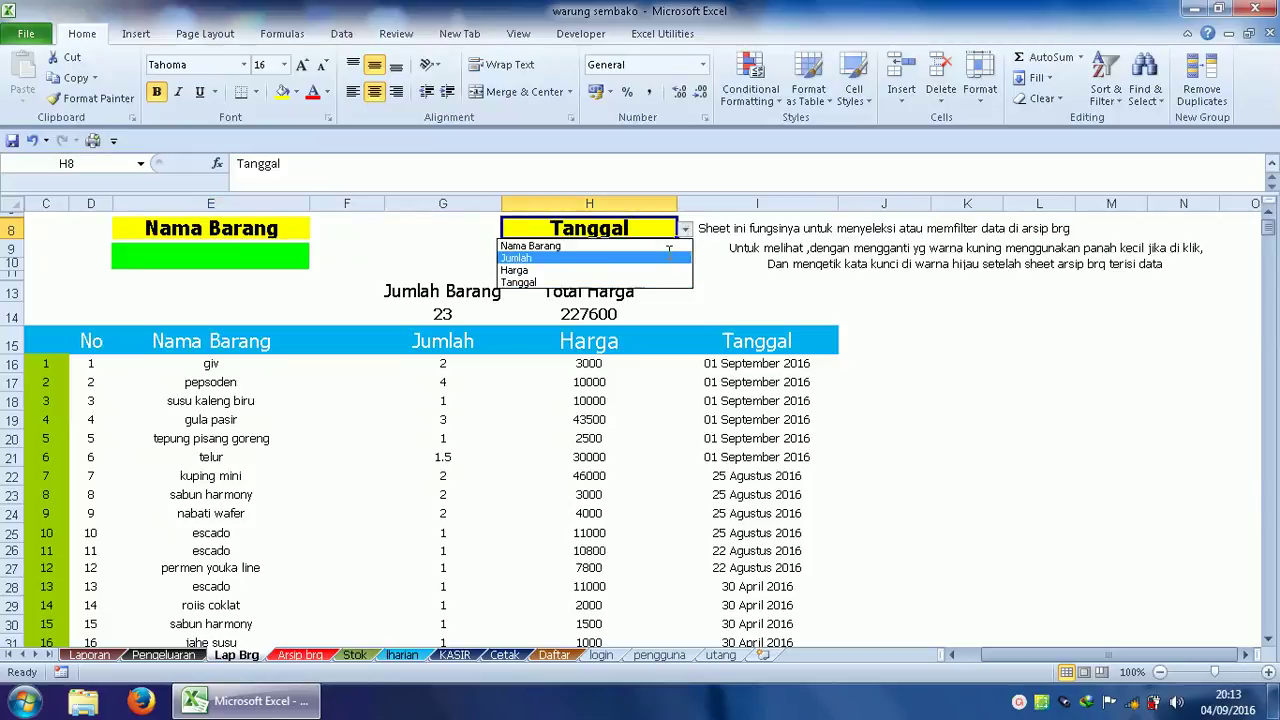
pyautogui.click(669, 257)
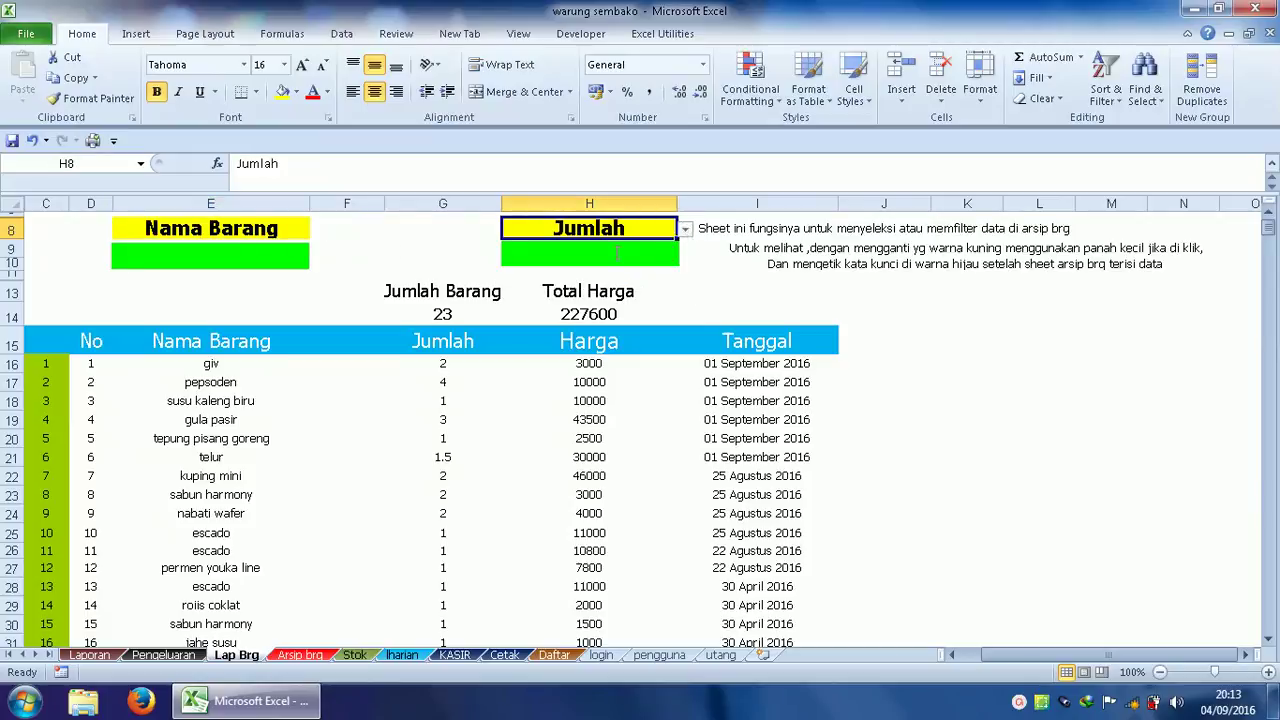
pyautogui.click(211, 257)
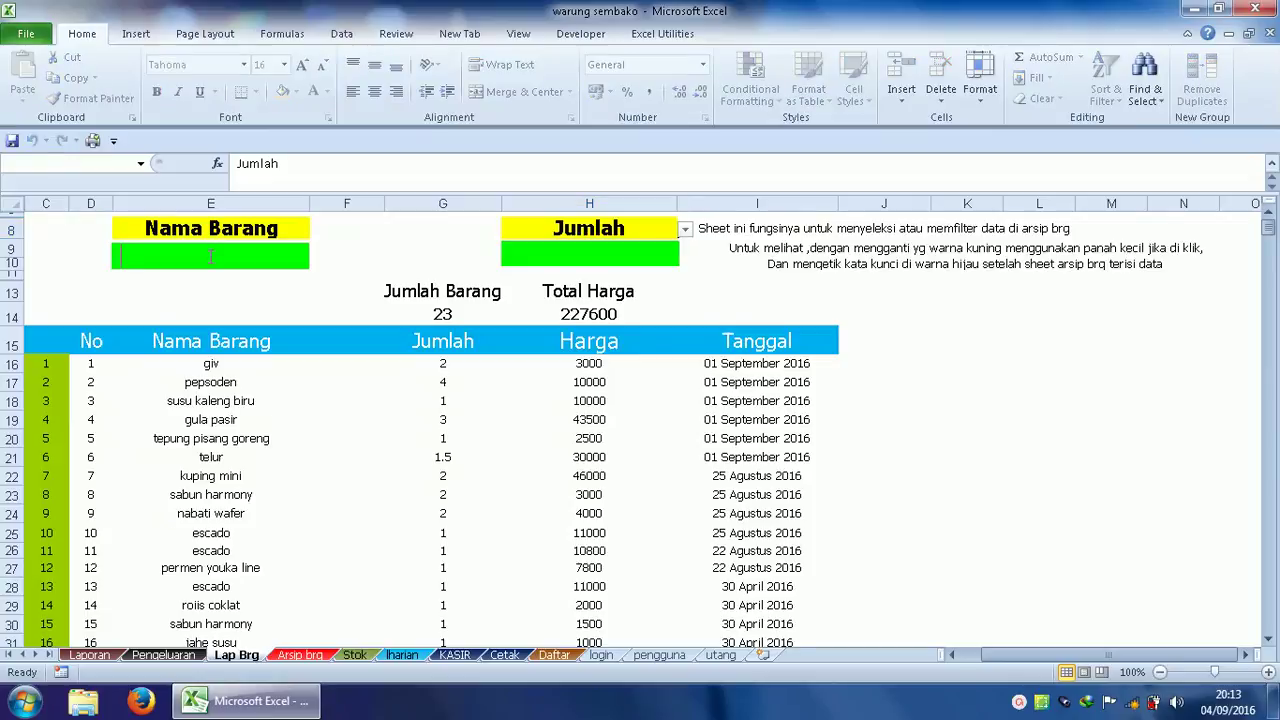
# Search Nama Barang for 'susu' and switch the second filter field back to Tanggal.
pyautogui.write('susu')
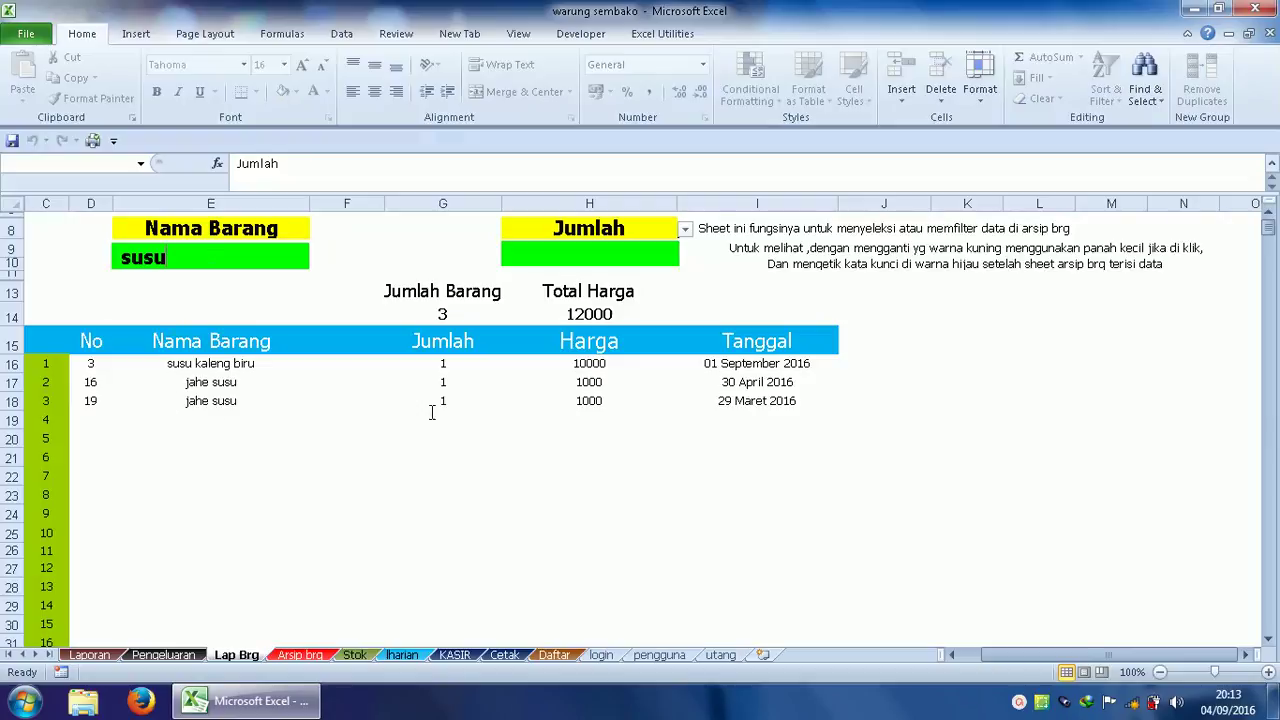
pyautogui.click(581, 256)
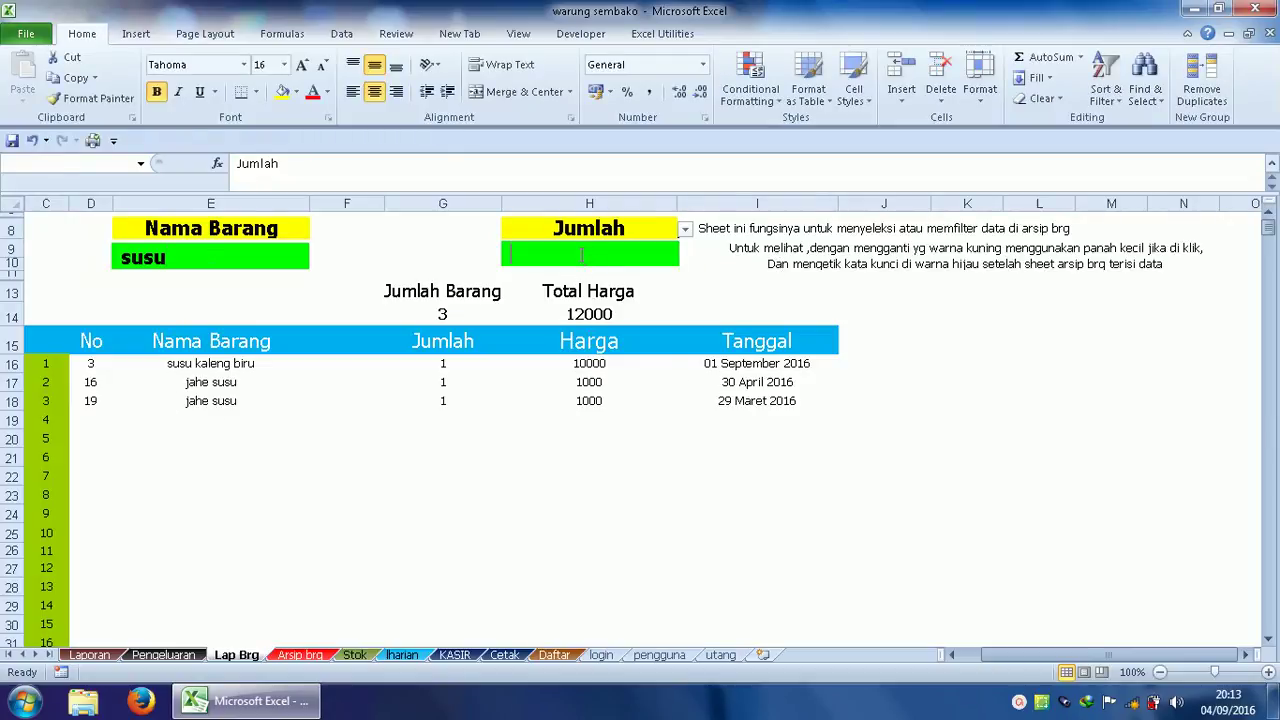
pyautogui.click(596, 247)
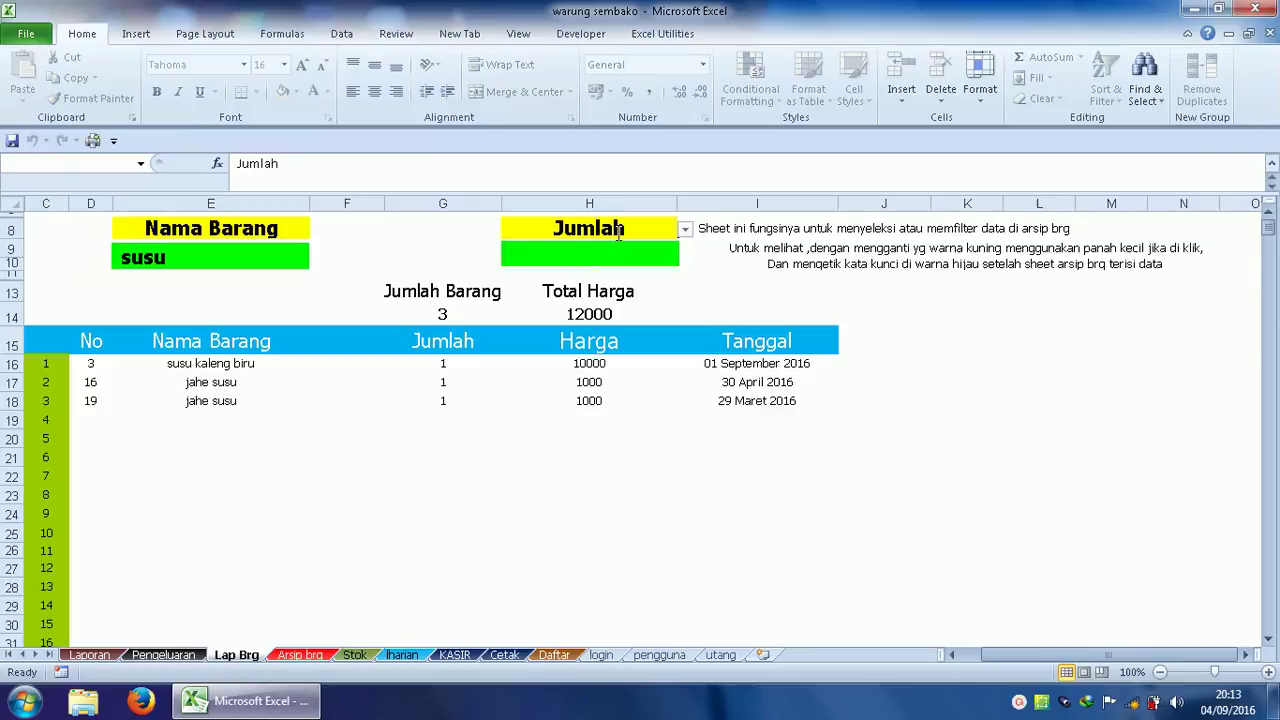
pyautogui.click(619, 232)
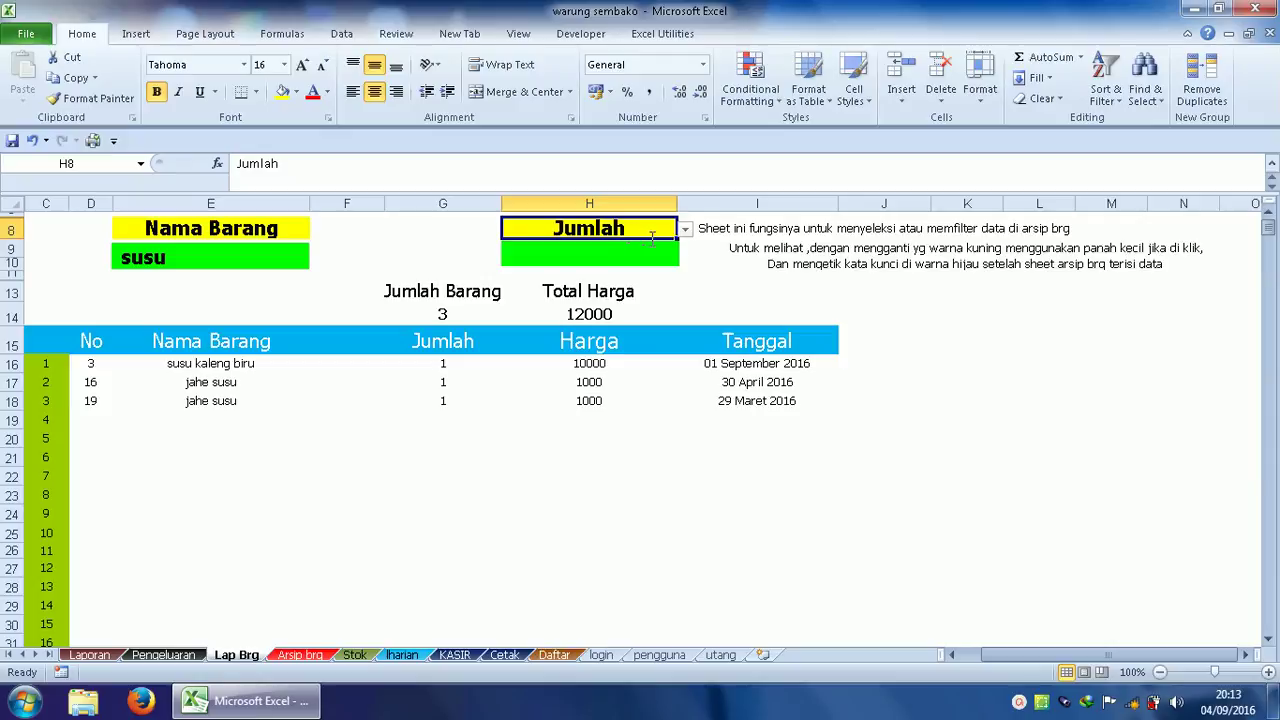
pyautogui.click(685, 229)
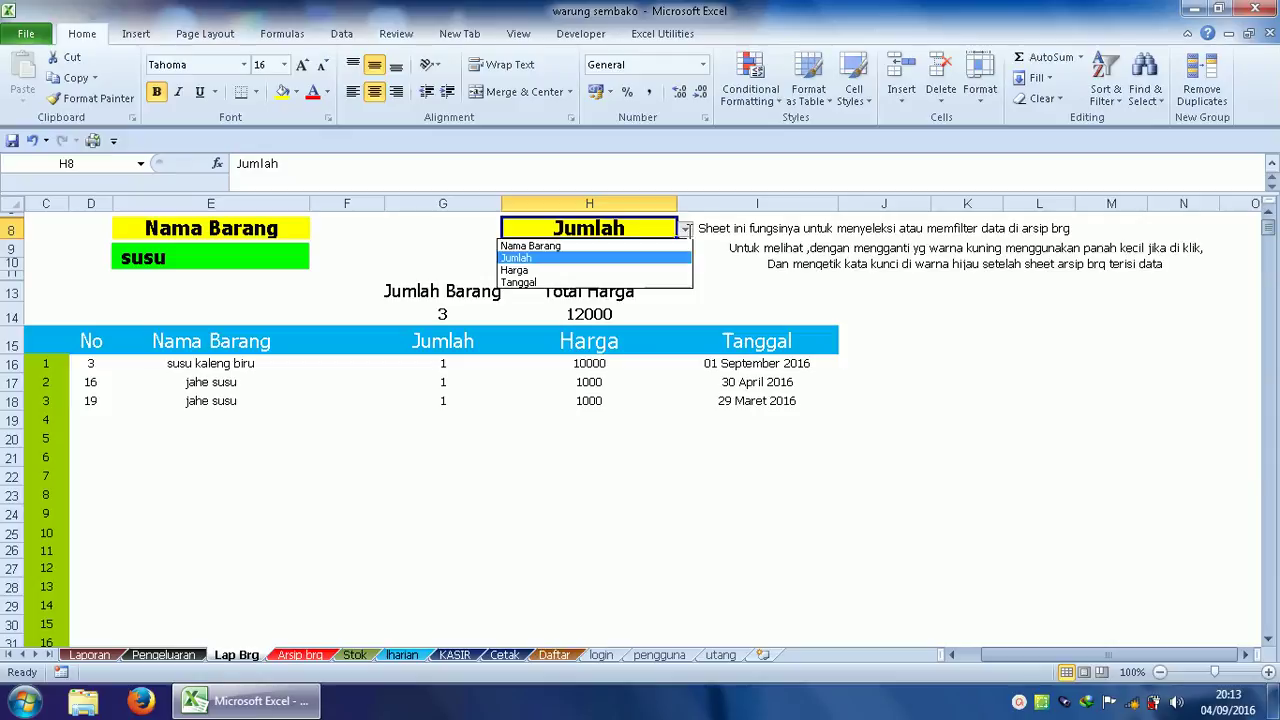
pyautogui.click(598, 283)
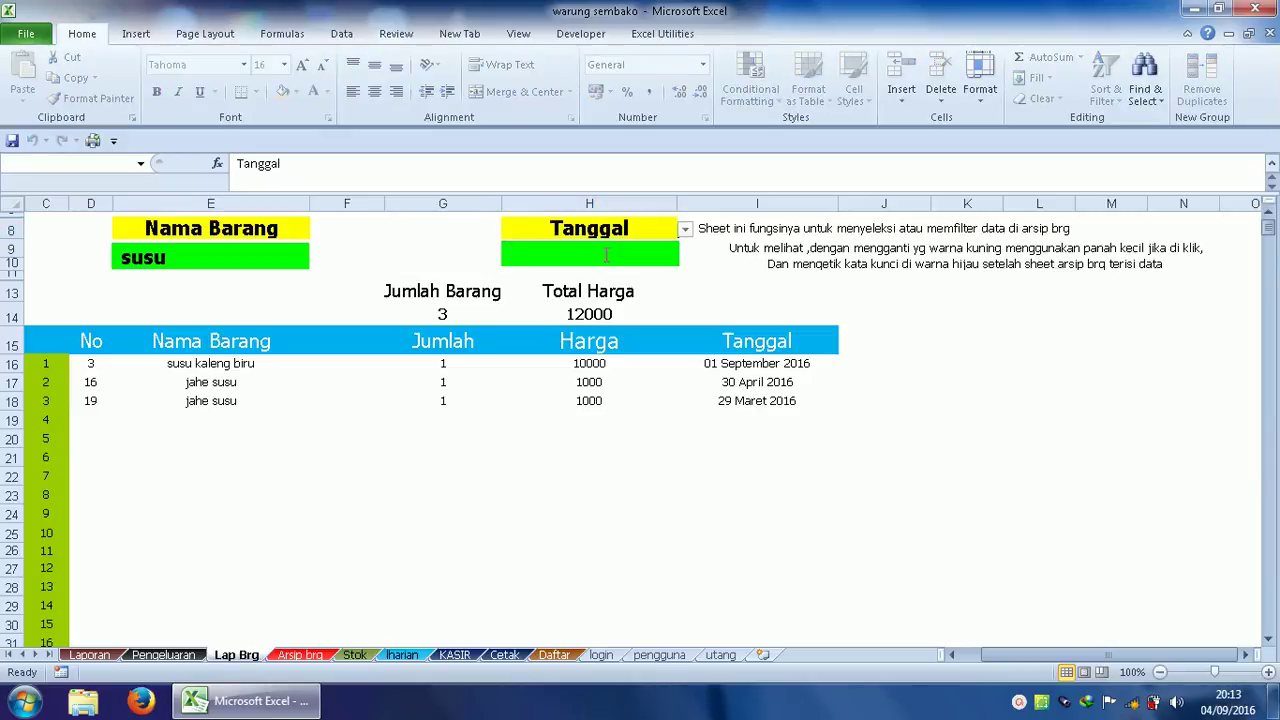
# Filter Tanggal by 'sep', leaving only susu kaleng biru totalling 10000.
pyautogui.write('se')
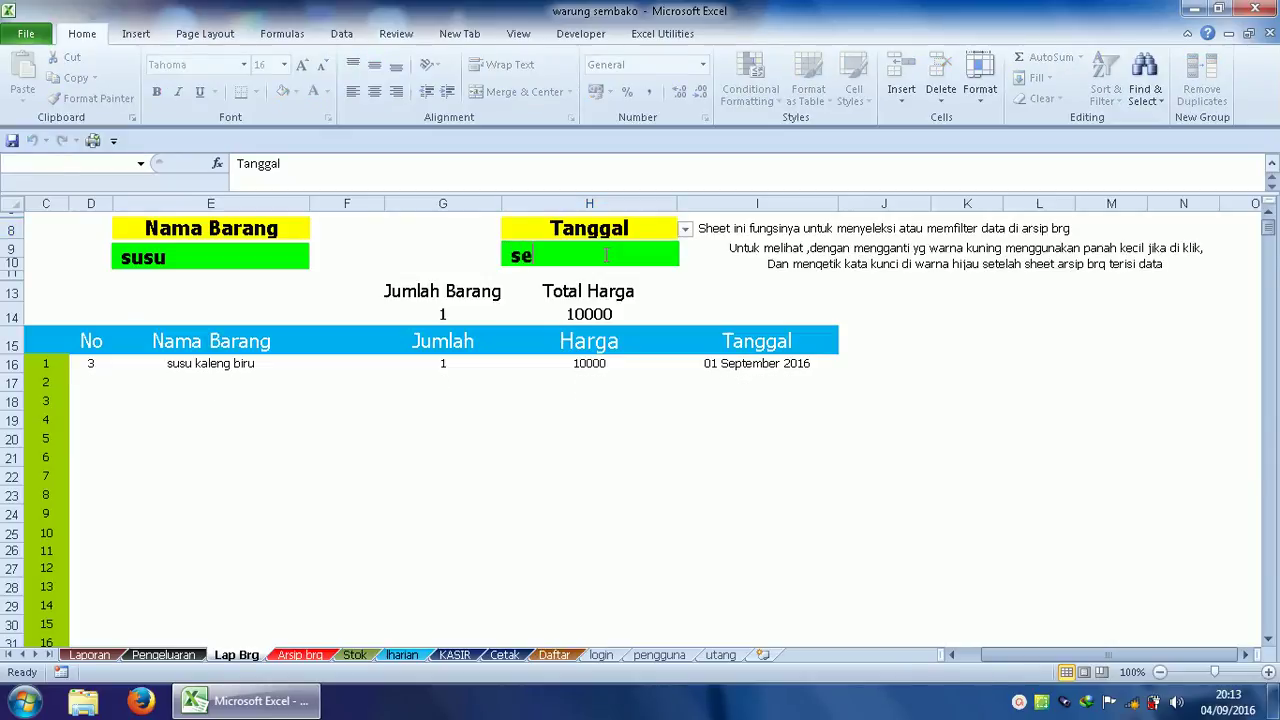
pyautogui.write('p')
pyautogui.click(504, 411)
pyautogui.click(445, 402)
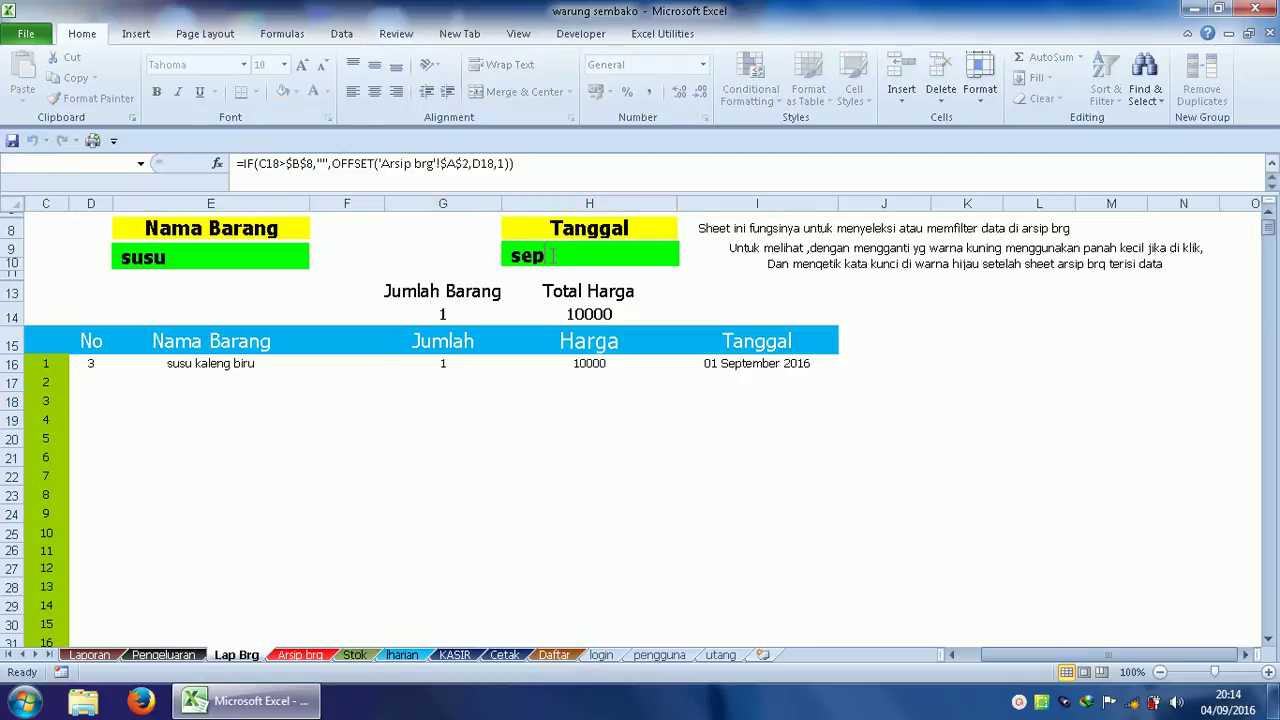
# Dismiss the colour-scheme prompt and view Laporan's 04 September 2016 sales of 667000.
pyautogui.click(185, 655)
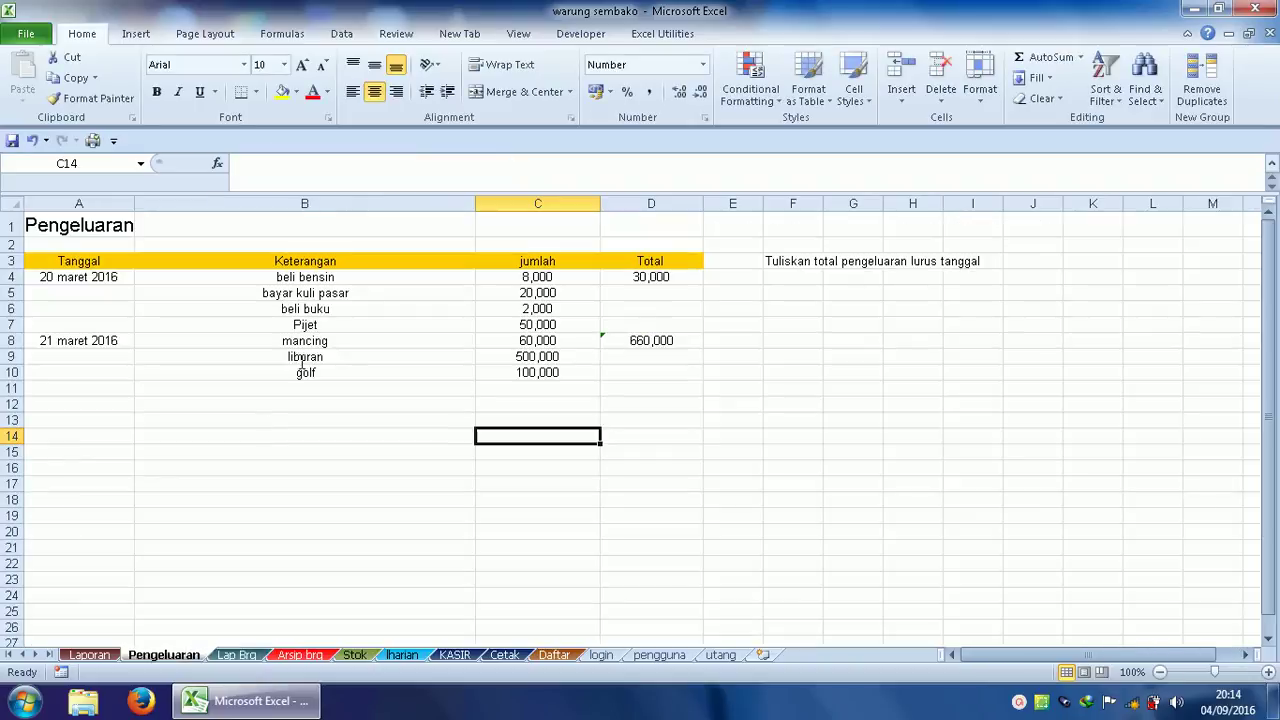
pyautogui.click(84, 402)
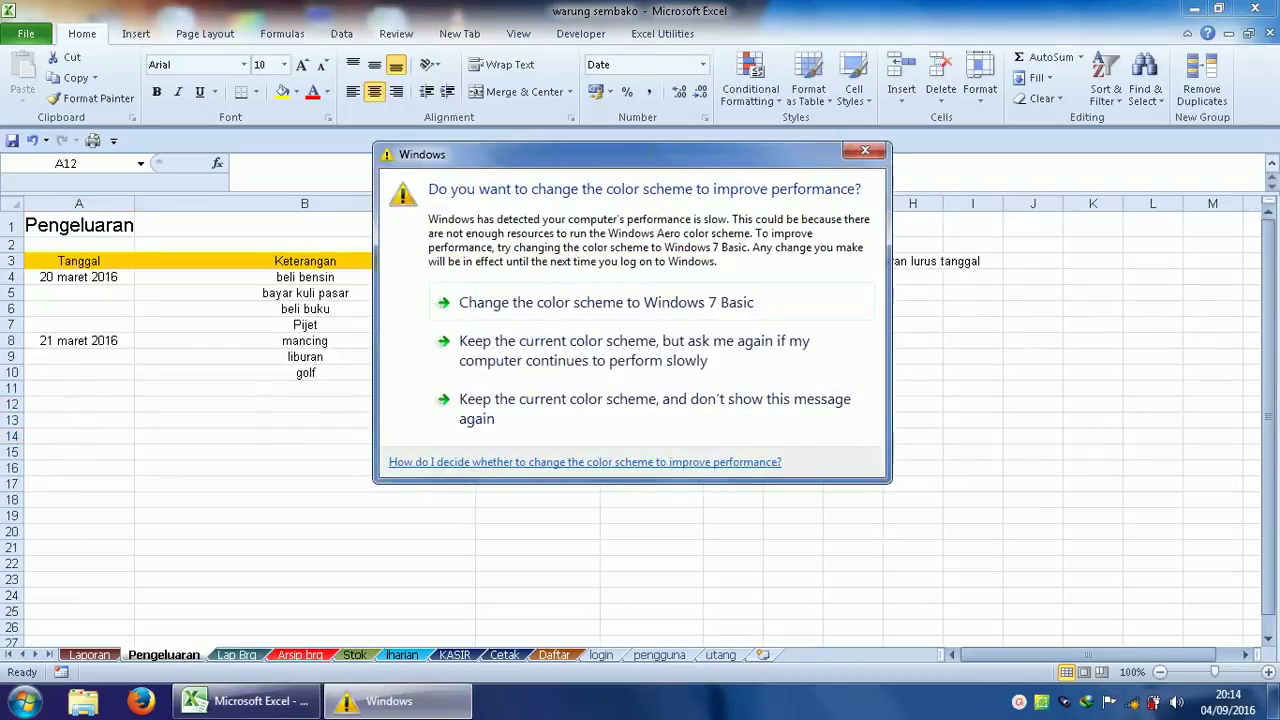
pyautogui.click(874, 151)
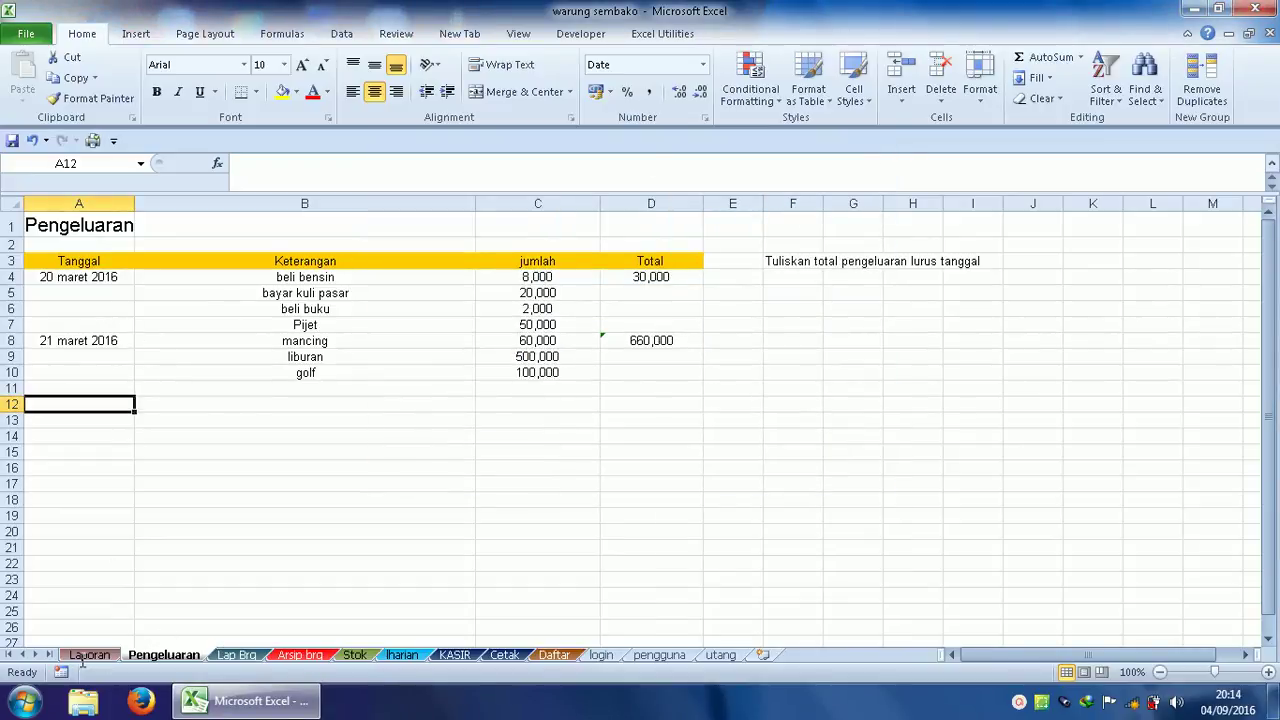
pyautogui.click(86, 655)
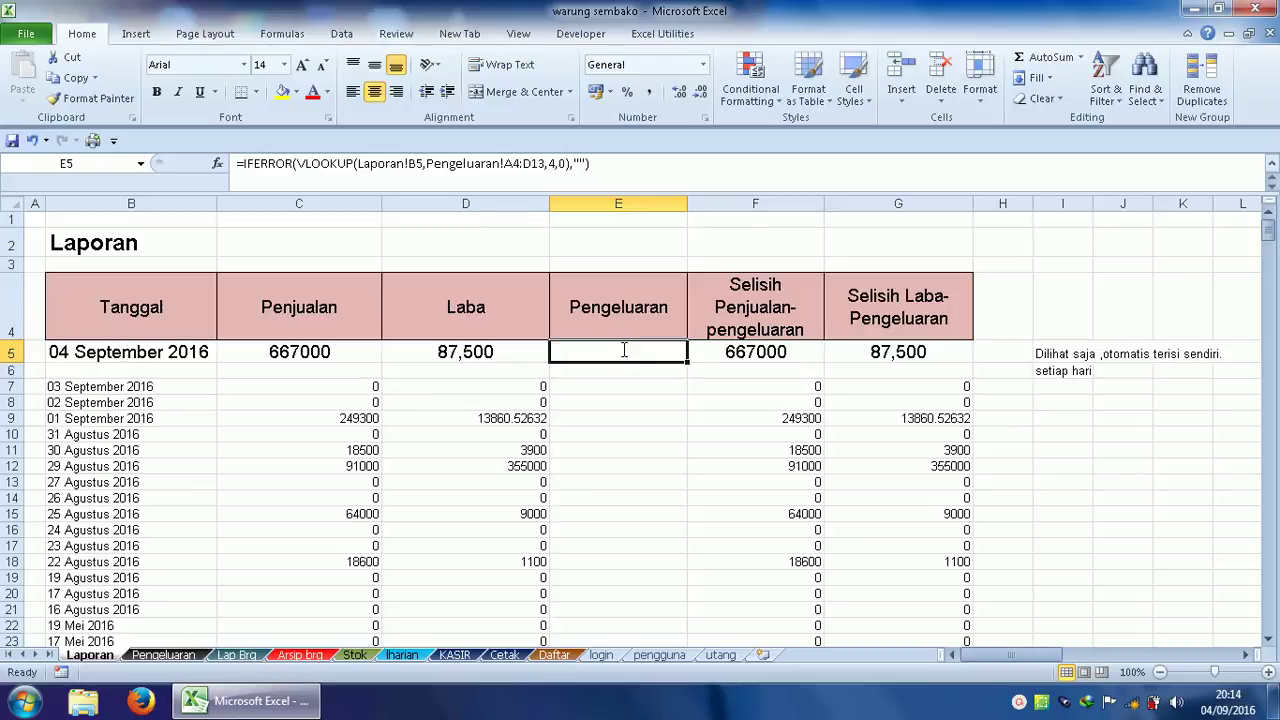
# Copy the 04 September 2016 date from Laporan B5 into Pengeluaran A12 at font size 11.
pyautogui.click(127, 353)
pyautogui.hotkey('ctrl', 'c')
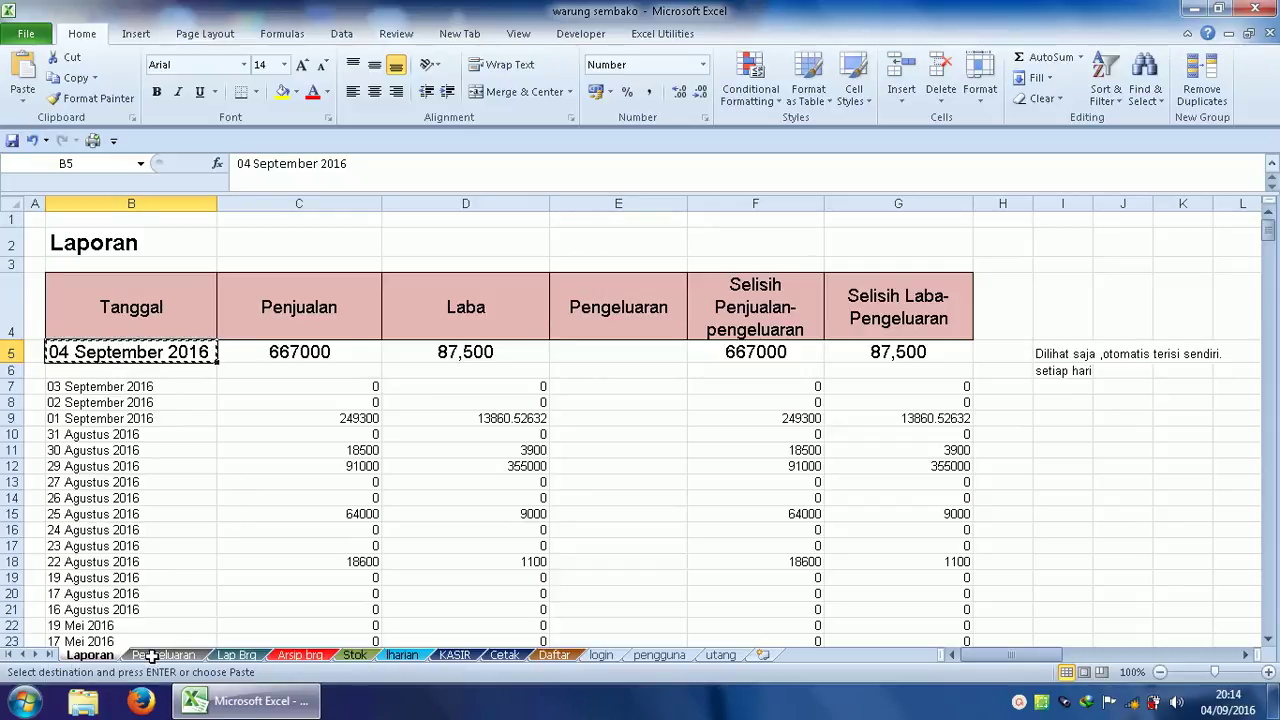
pyautogui.click(150, 656)
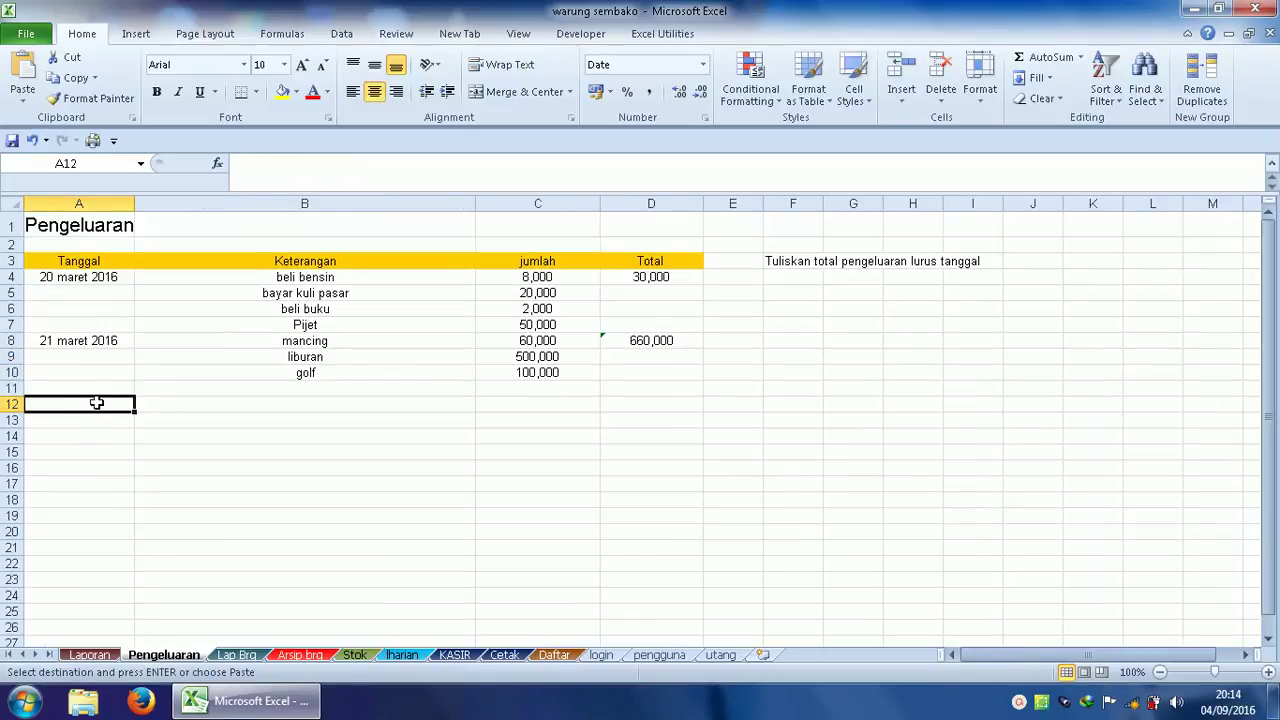
pyautogui.hotkey('ctrl', 'v')
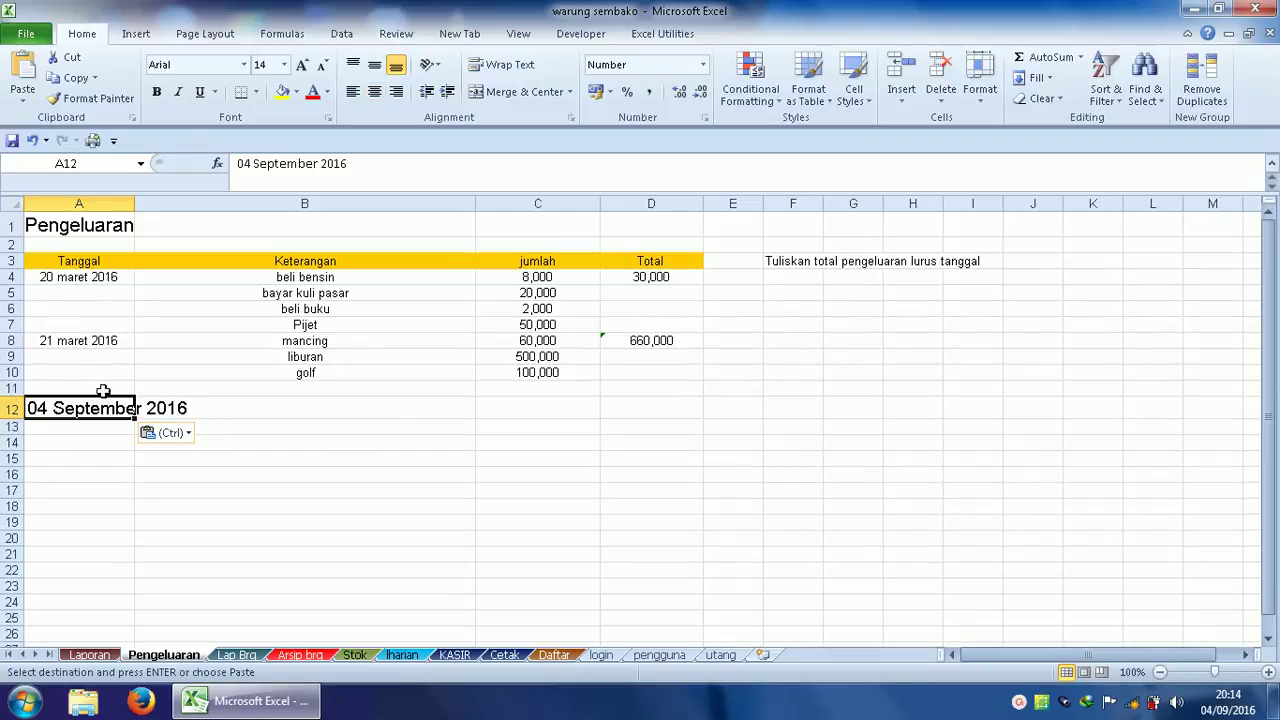
pyautogui.click(284, 64)
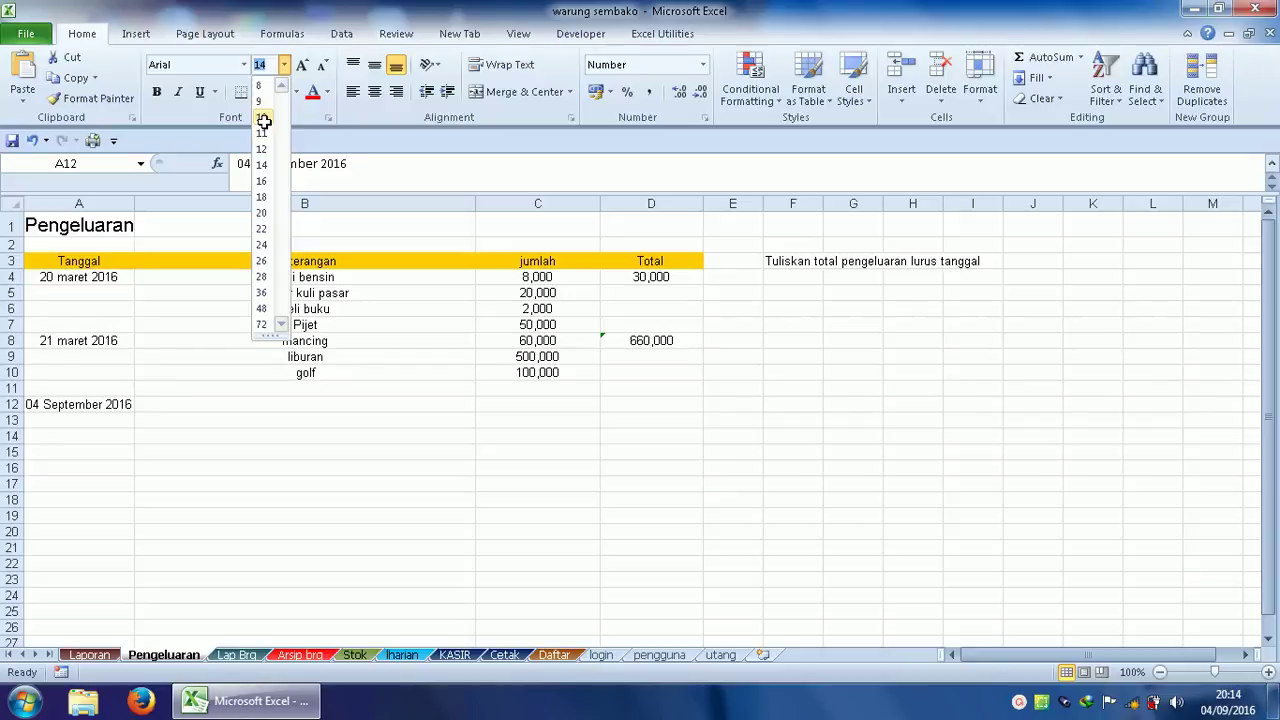
pyautogui.click(263, 130)
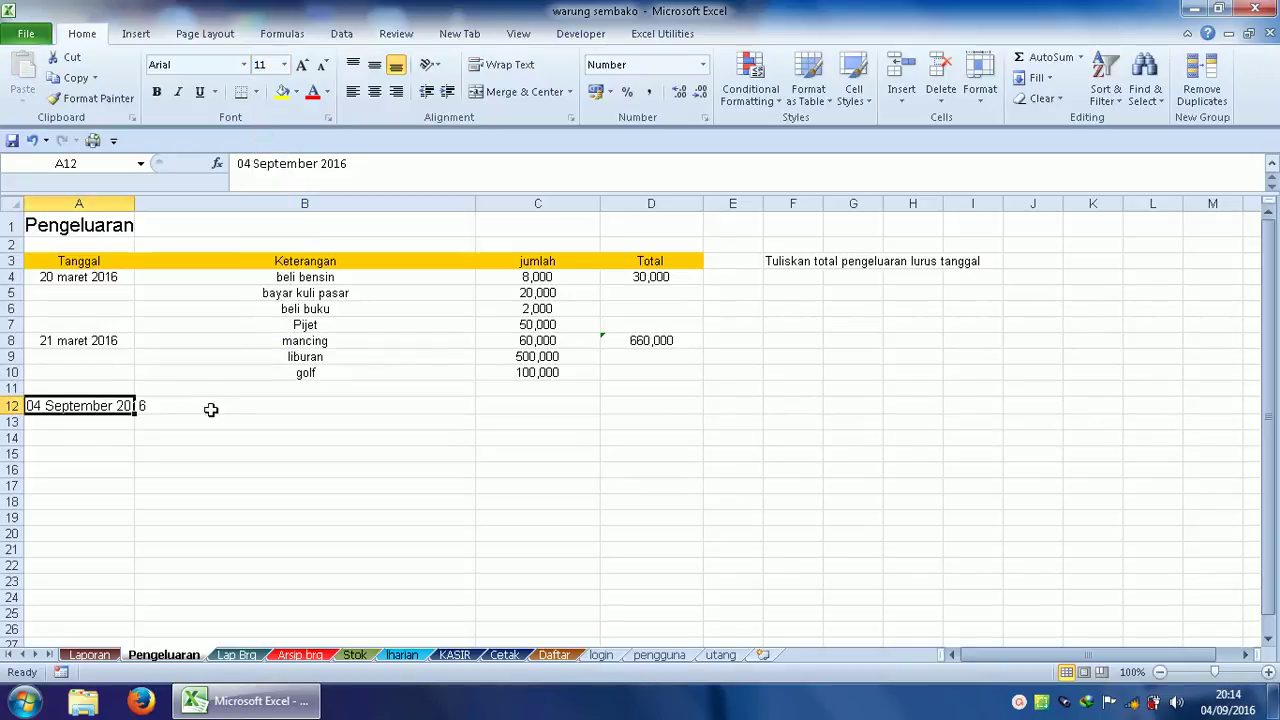
pyautogui.click(261, 402)
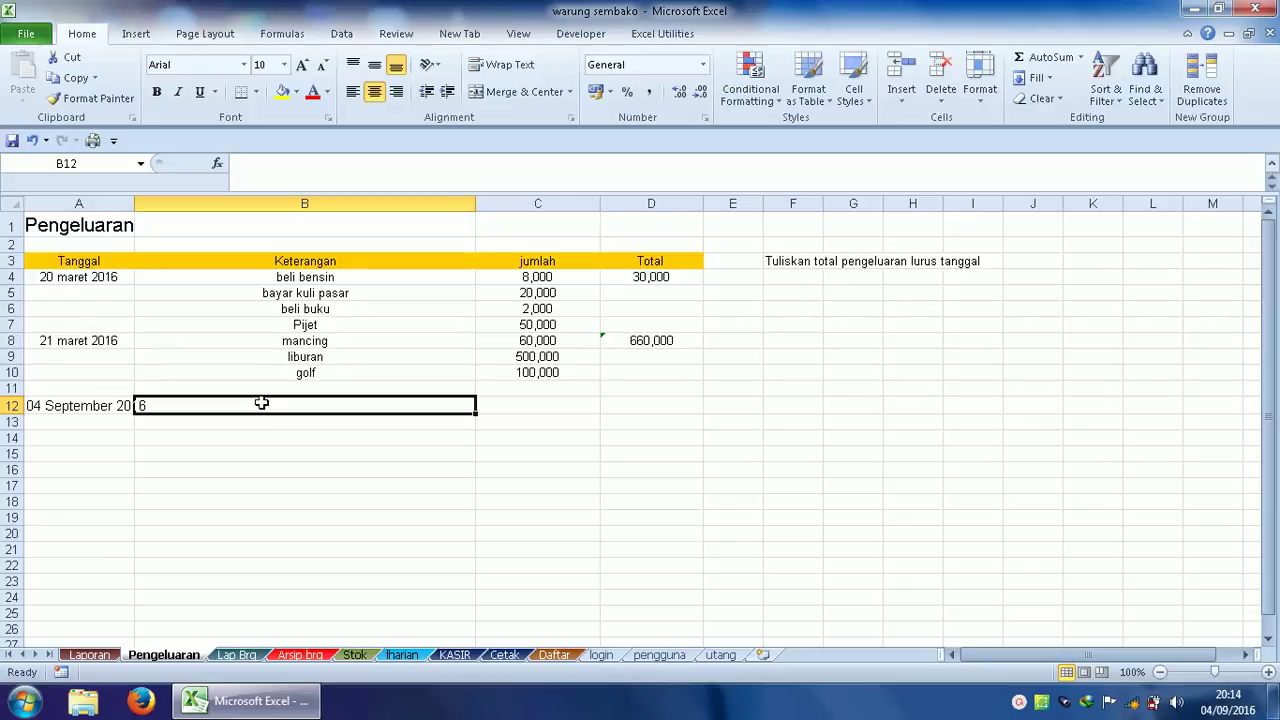
# Log the expense 'pijet' at 2,000,000 in B12:C12.
pyautogui.write('pijet')
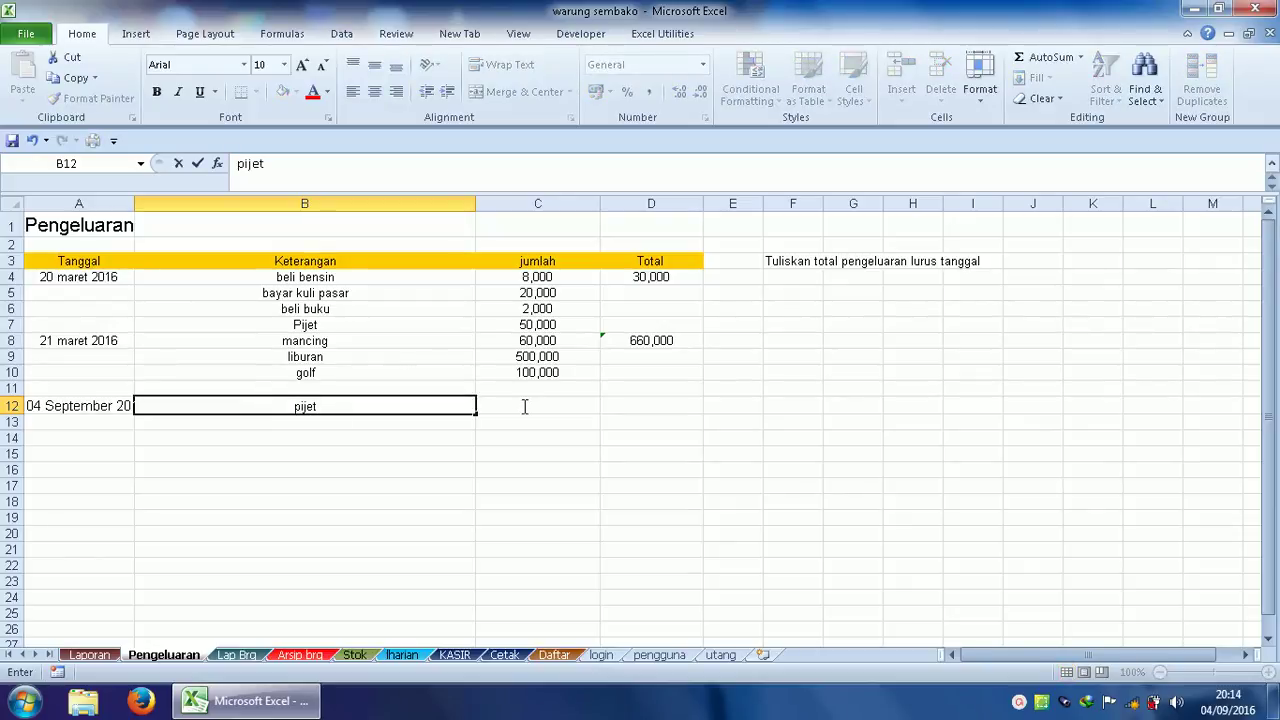
pyautogui.click(524, 405)
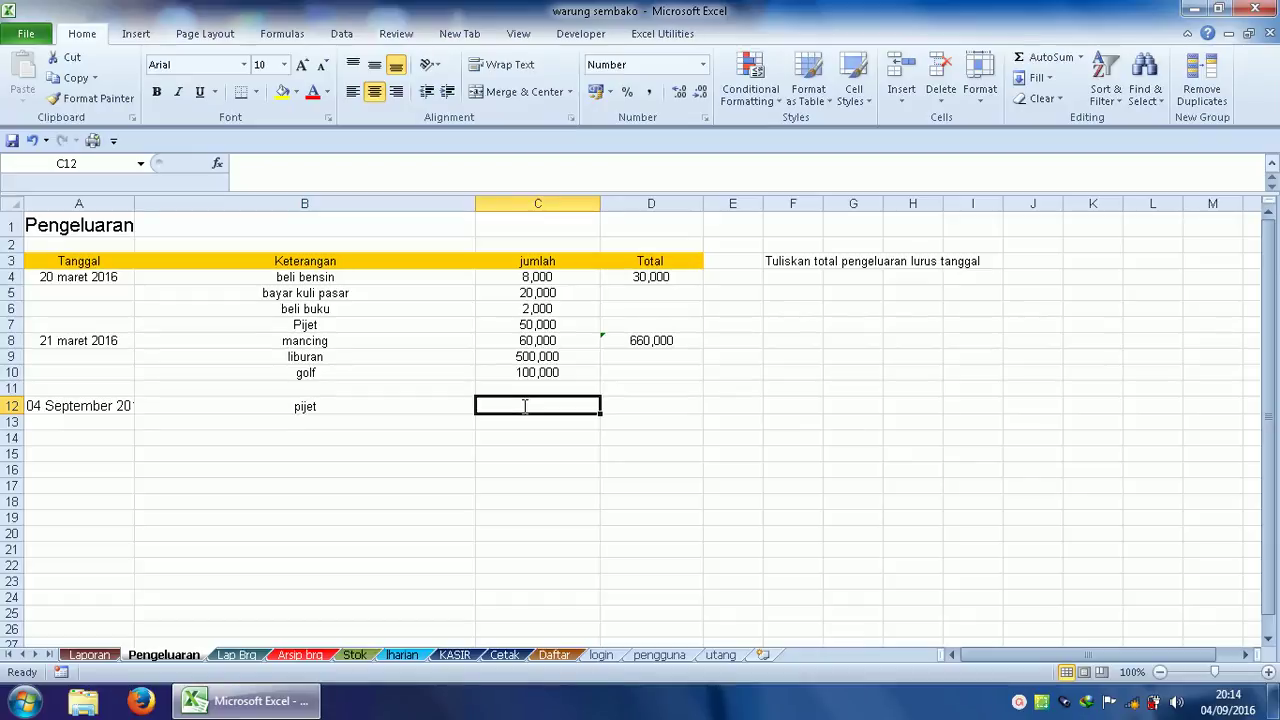
pyautogui.write('2000')
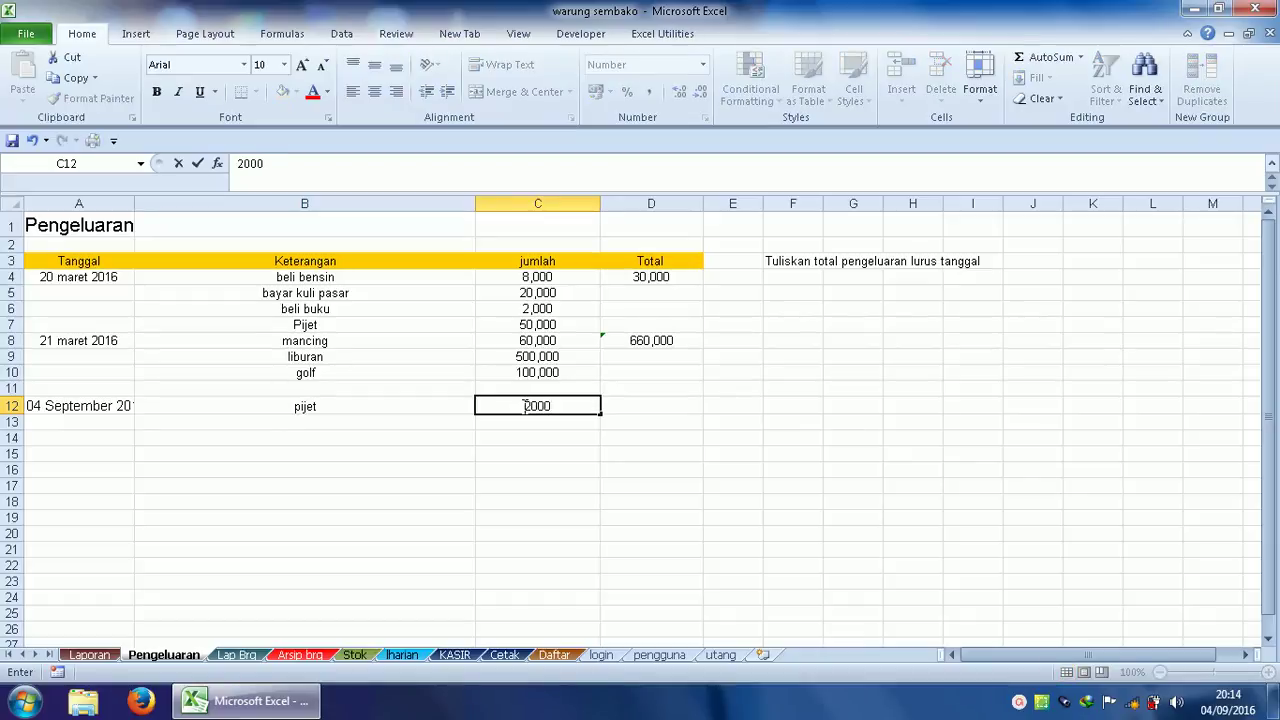
pyautogui.write('000')
pyautogui.click(381, 420)
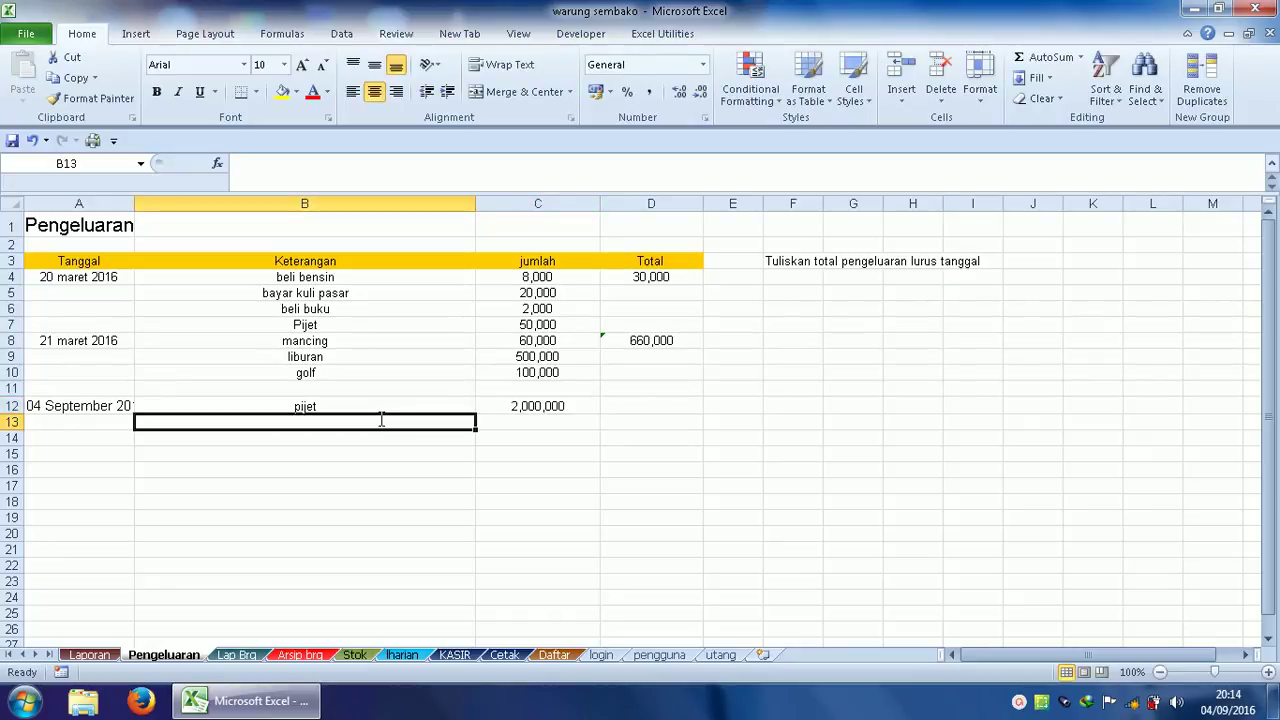
# Log the expense 'shoping' at 5,000,000 in B13:C13.
pyautogui.write('shop[i')
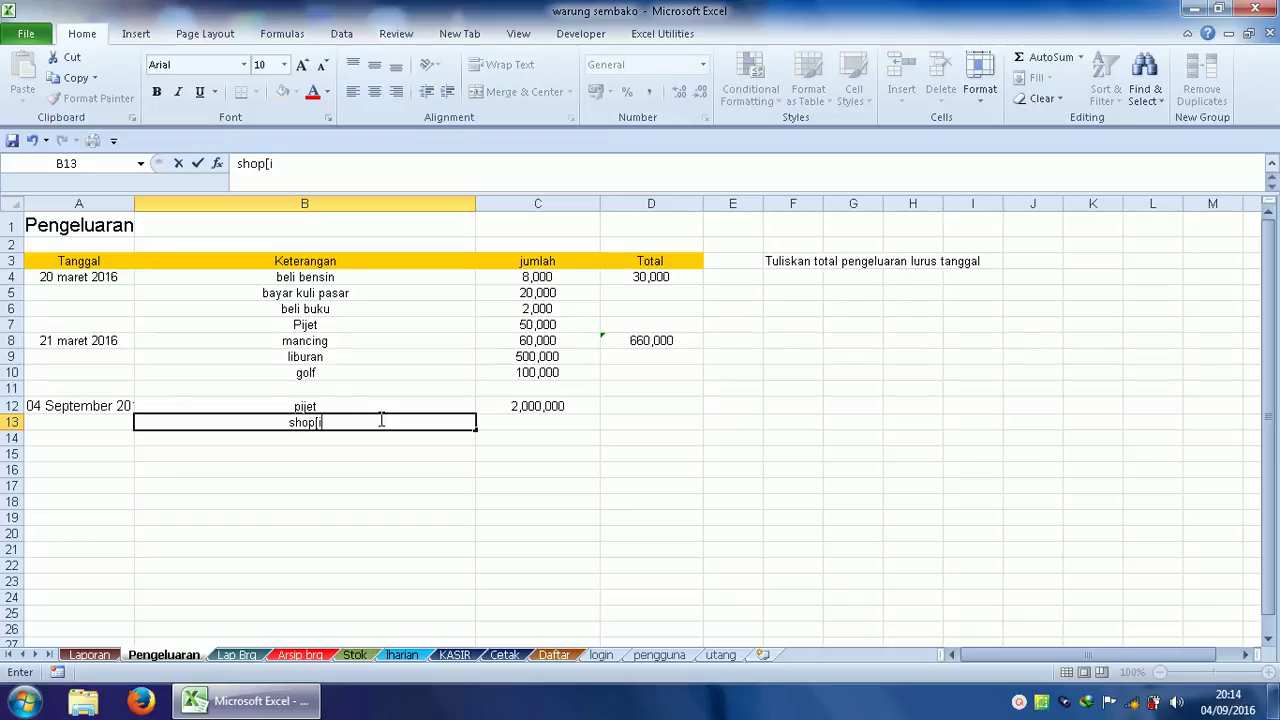
pyautogui.write('ng')
pyautogui.press('BackSpace')
pyautogui.press('BackSpace')
pyautogui.press('BackSpace')
pyautogui.press('BackSpace')
pyautogui.write('ing')
pyautogui.click(537, 424)
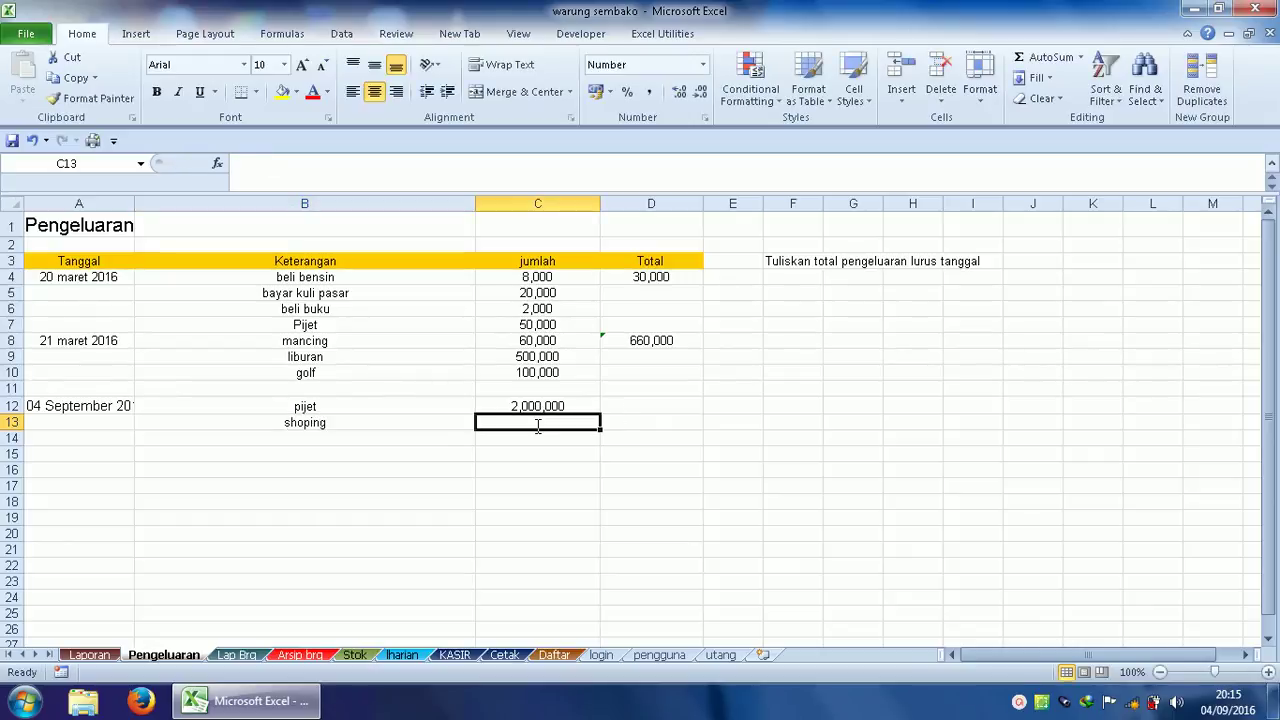
pyautogui.write('5000')
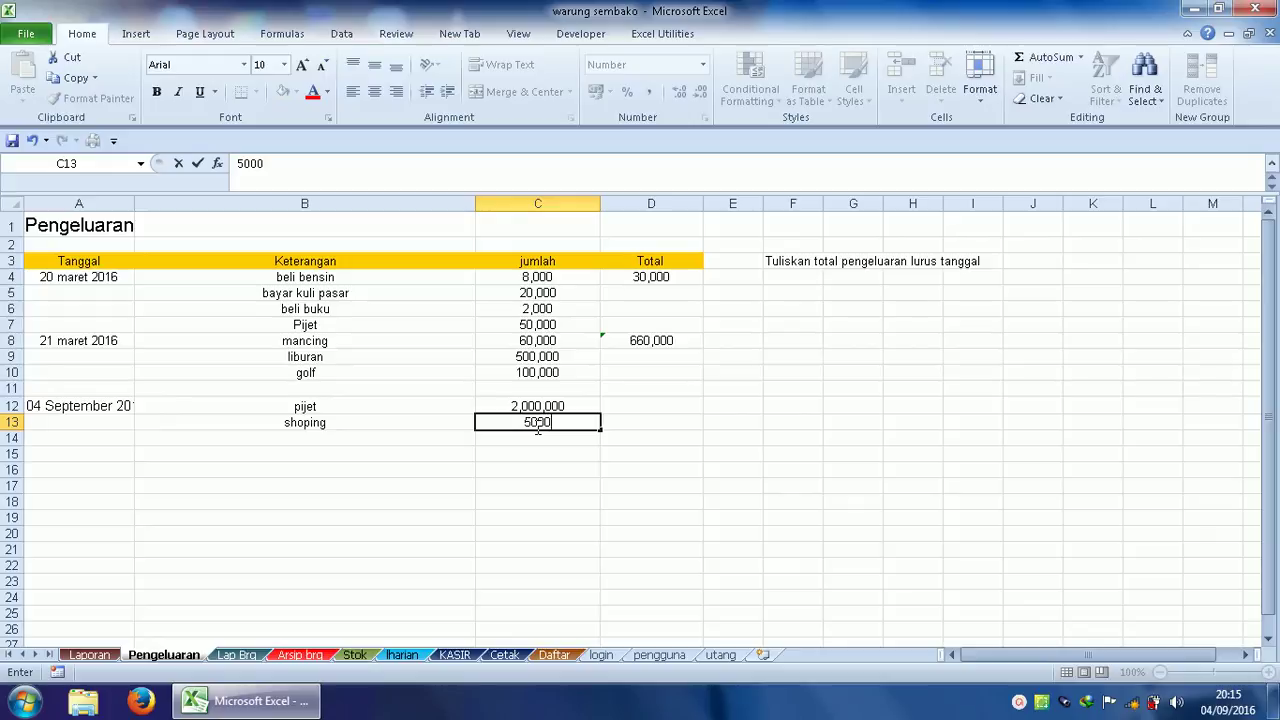
pyautogui.write('000')
pyautogui.click(630, 410)
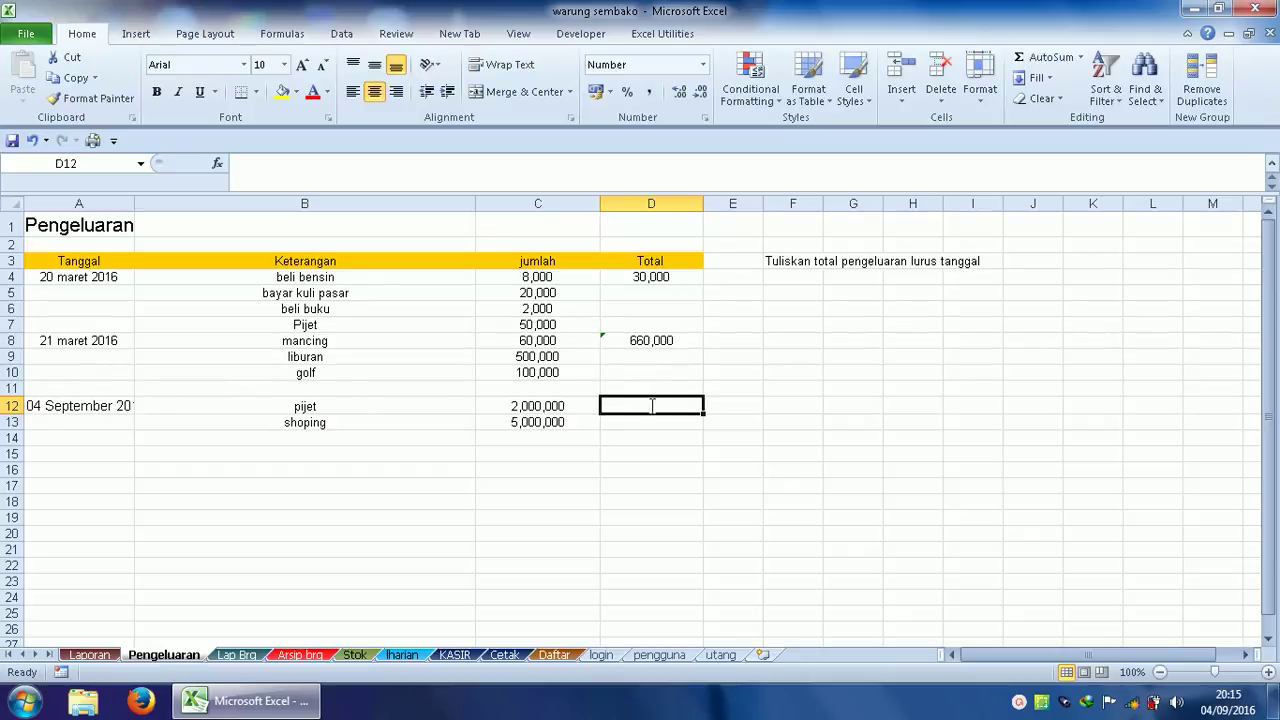
# Enter the 7,000,000 day total in D12 and check Laporan's expenses.
pyautogui.write('7000000')
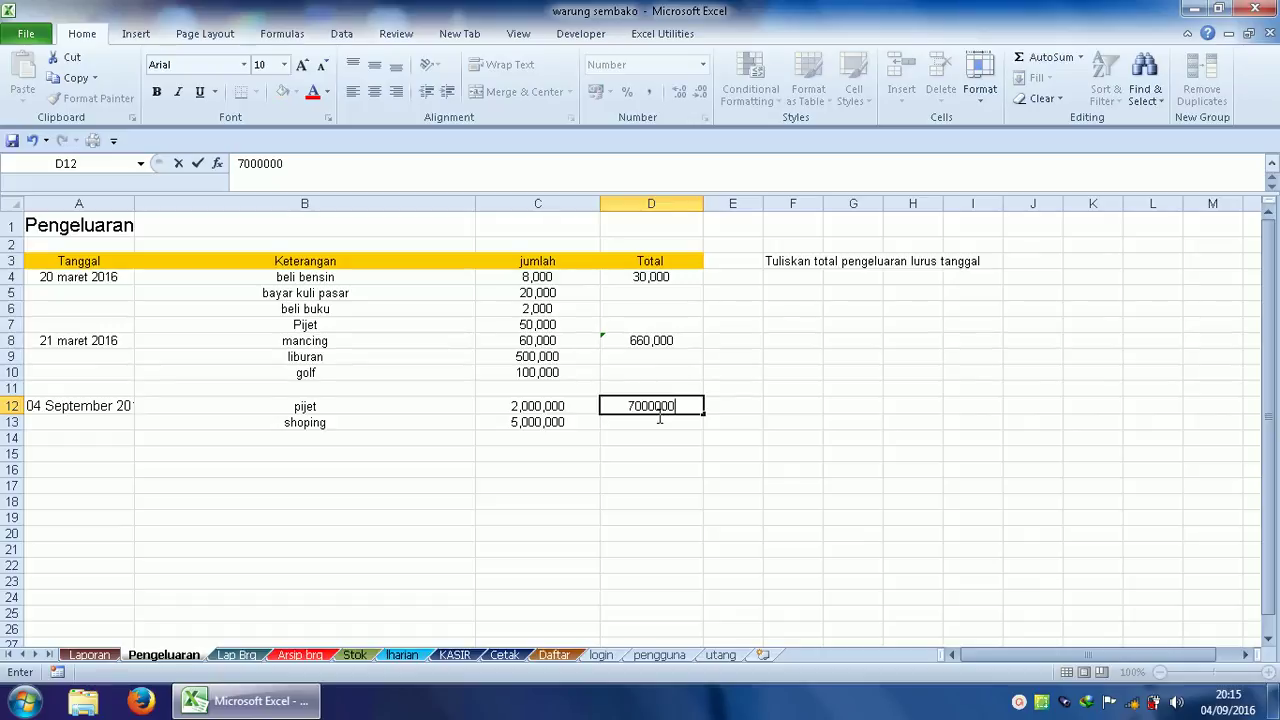
pyautogui.click(660, 434)
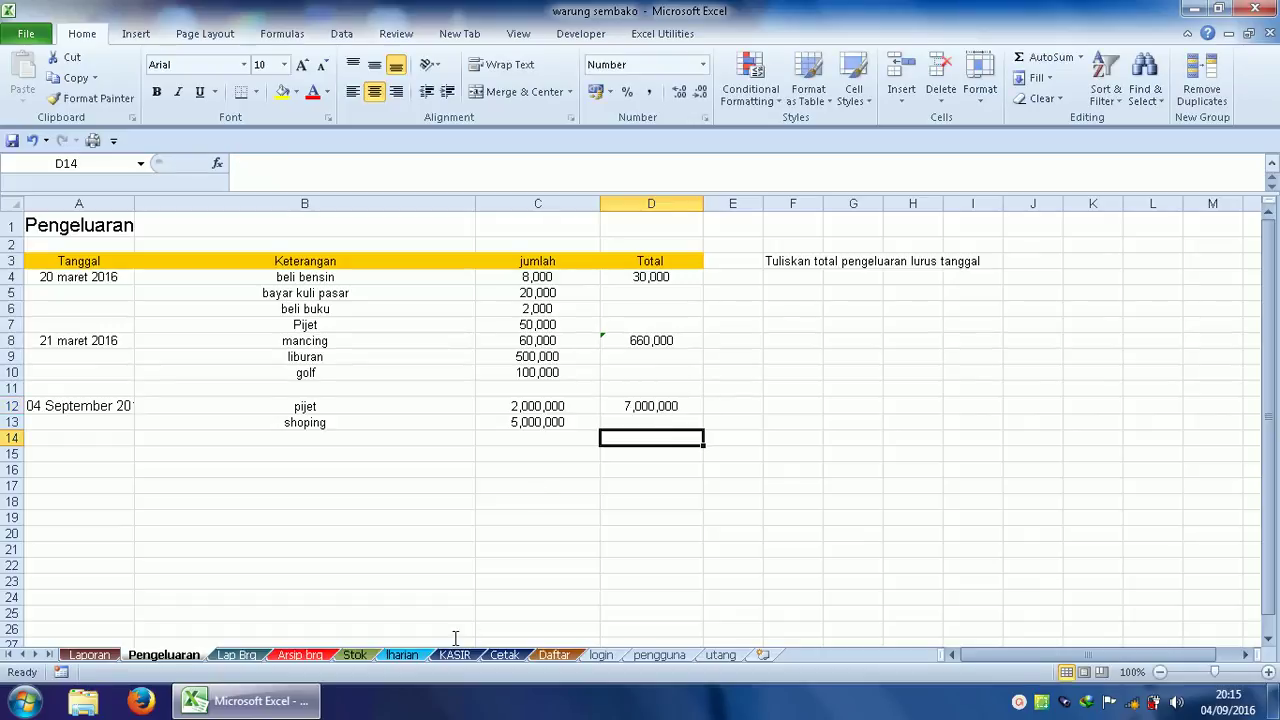
pyautogui.click(90, 654)
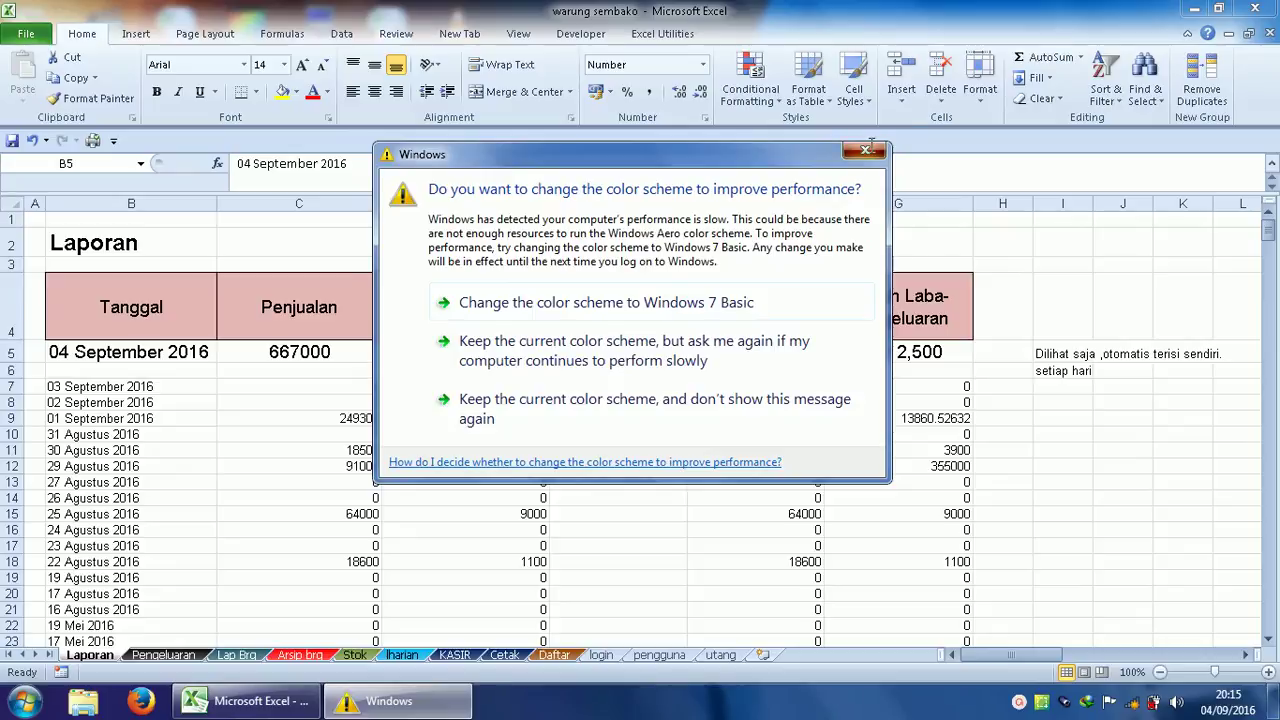
# Dismiss the colour-scheme prompt and return to Lap Brg, still filtered to susu and sep.
pyautogui.click(865, 150)
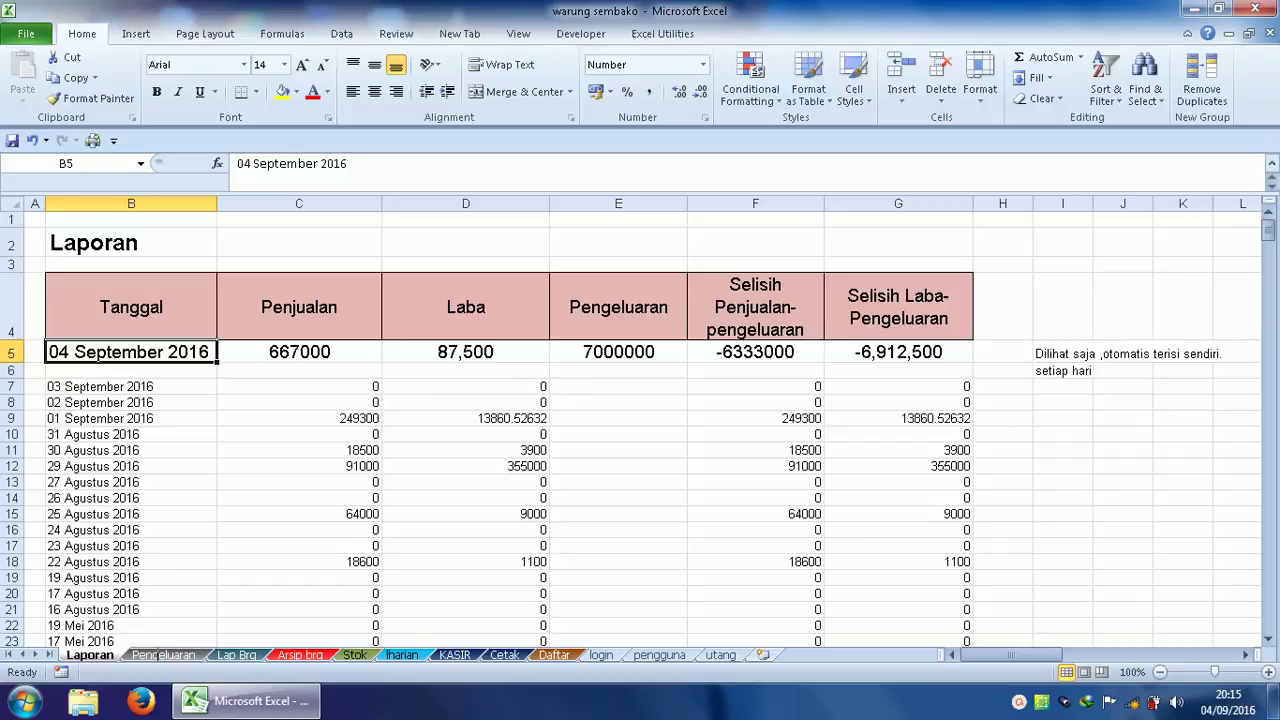
pyautogui.click(156, 654)
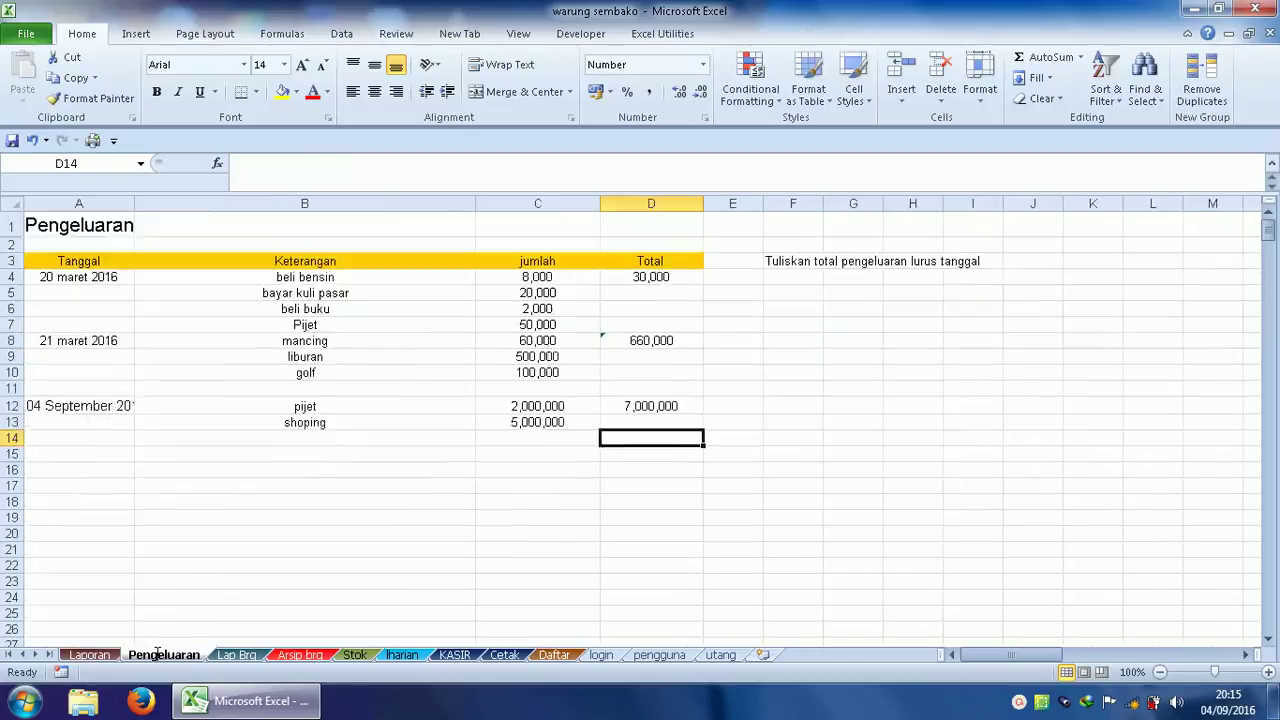
pyautogui.click(249, 655)
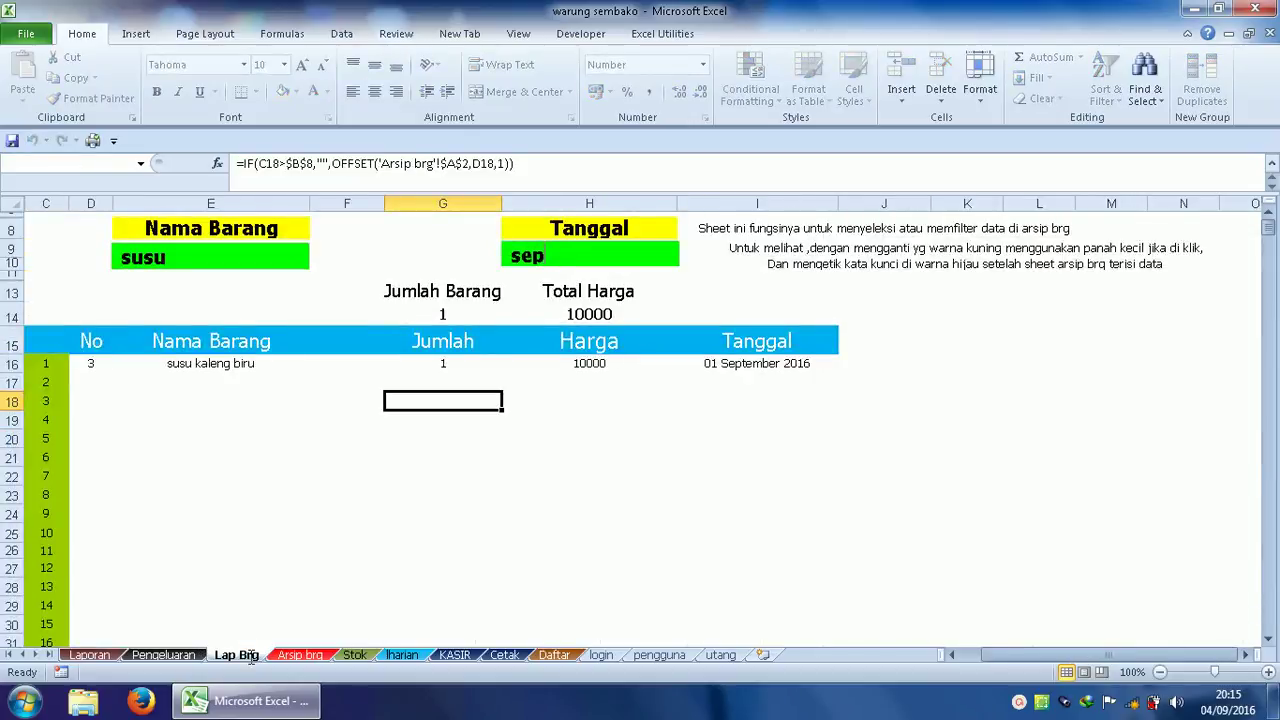